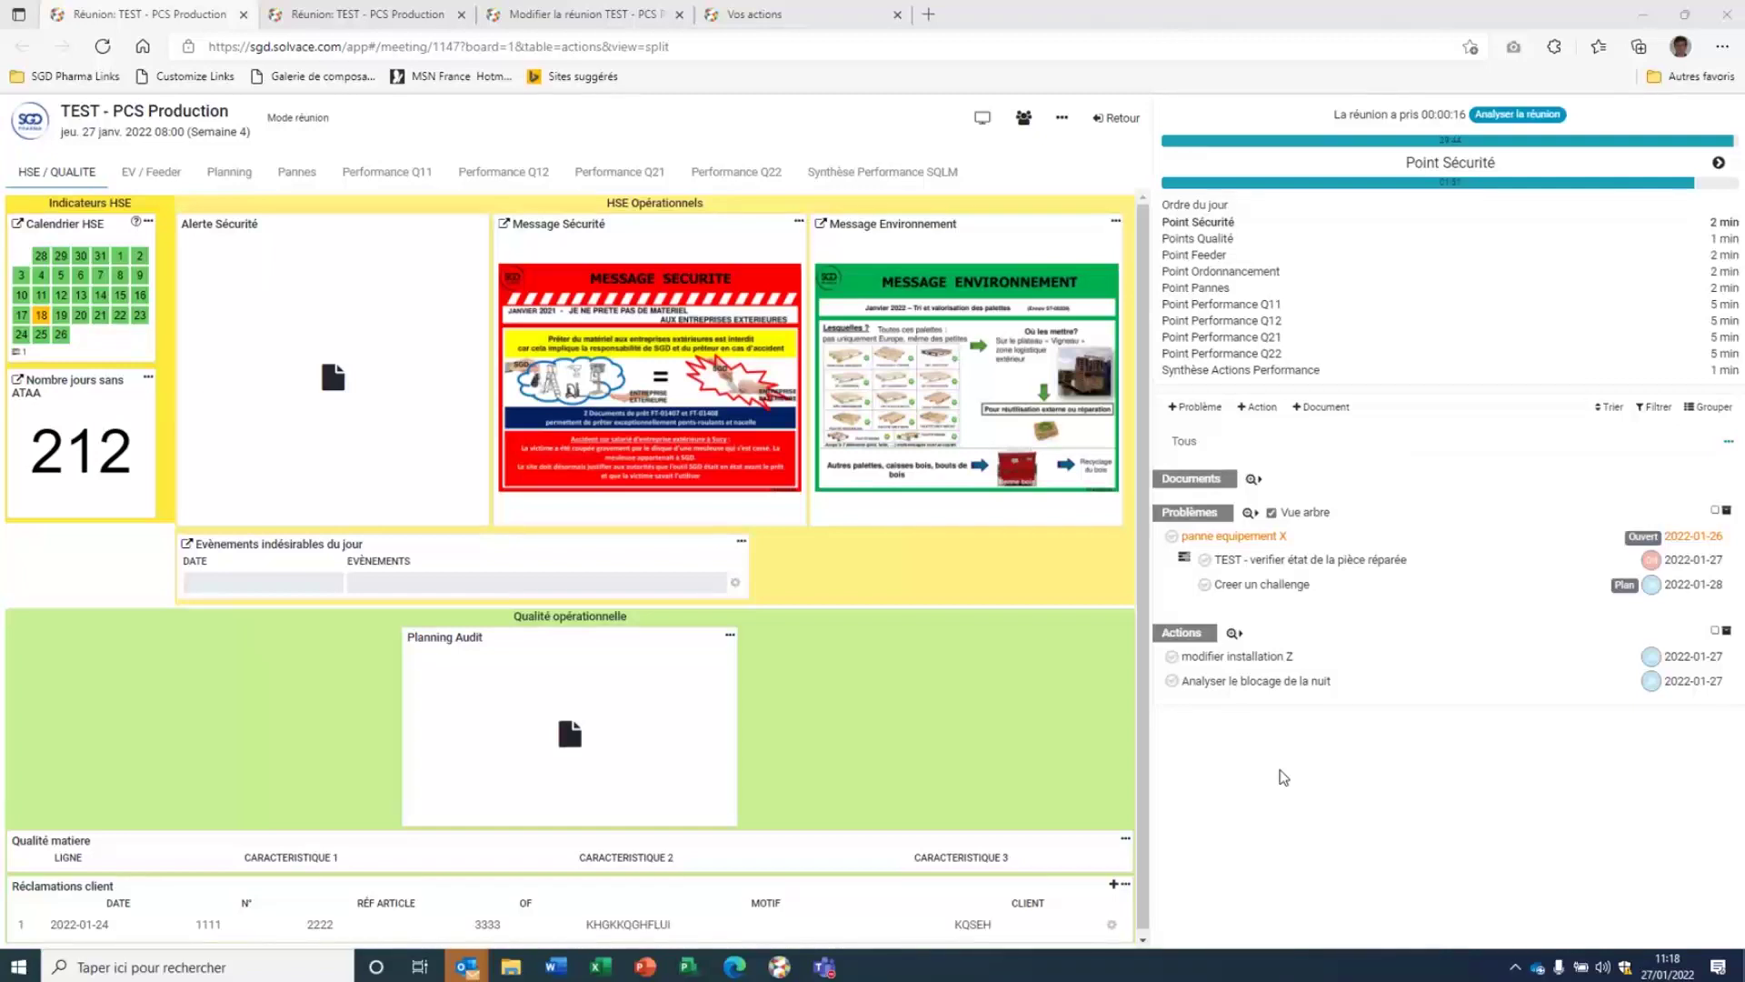
Step: Review the EV / Feeder, Planning, Pannes and Performance Q11 boards of the 27 January production meeting
{"action": "left_click", "coordinate": [1331, 445]}
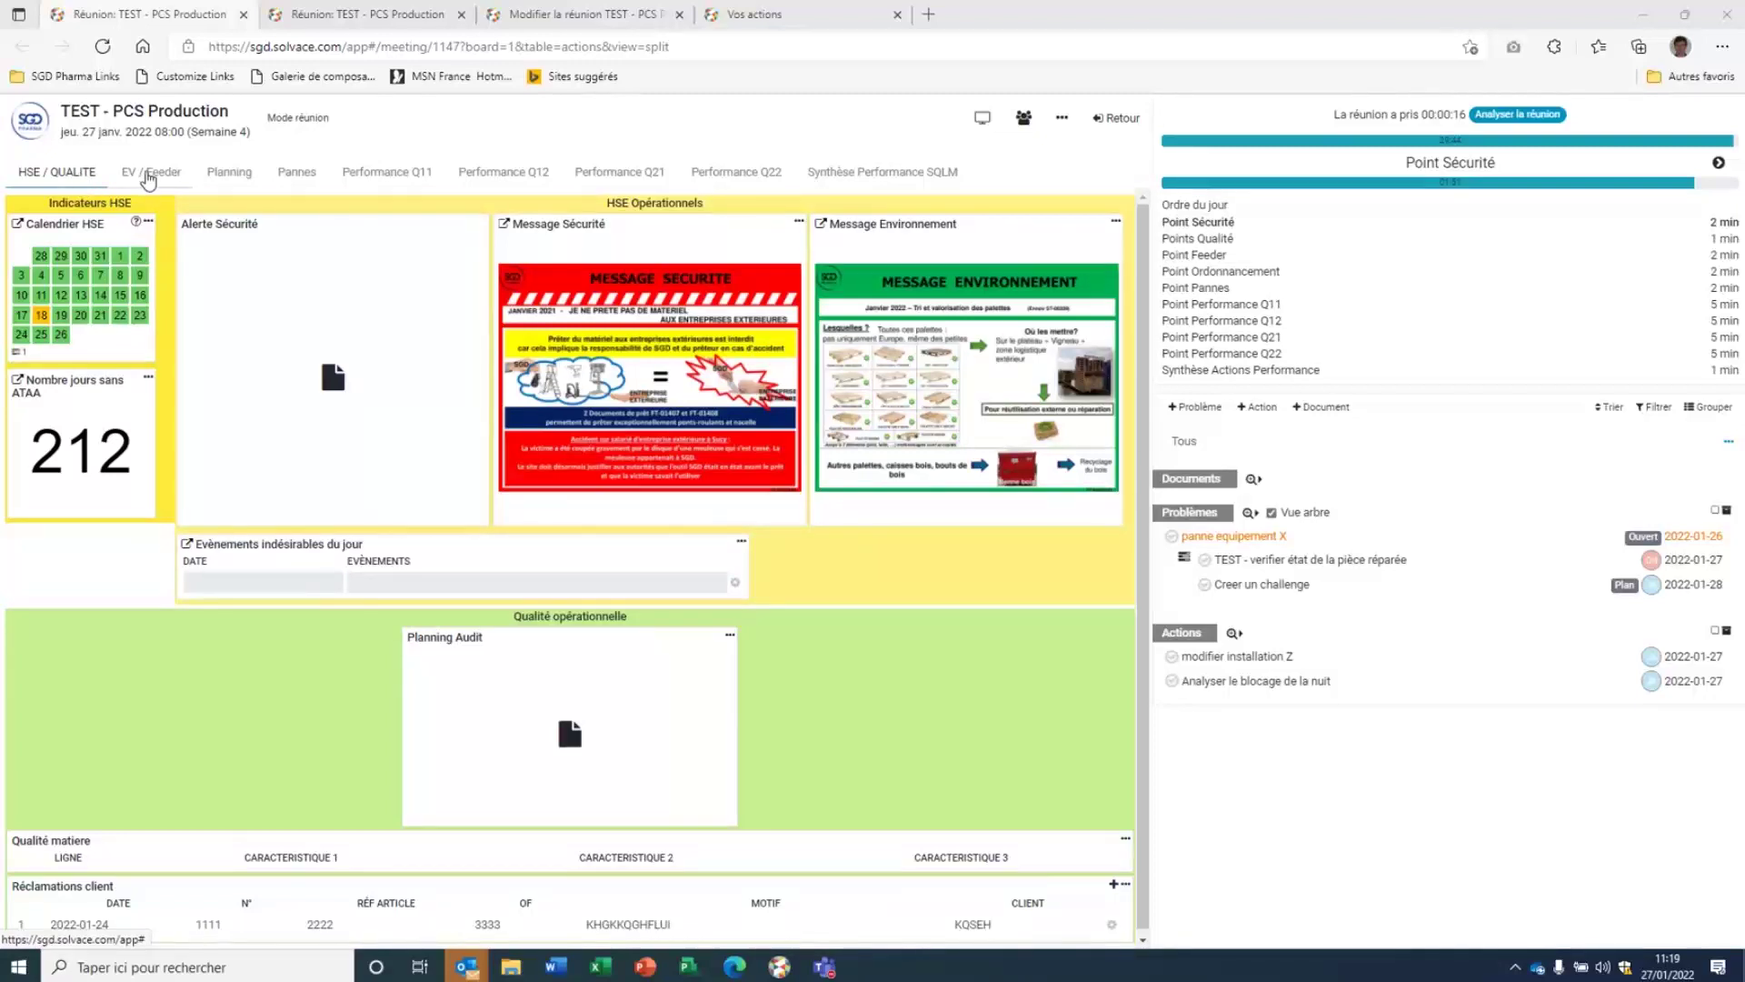
{"action": "left_click", "coordinate": [149, 178]}
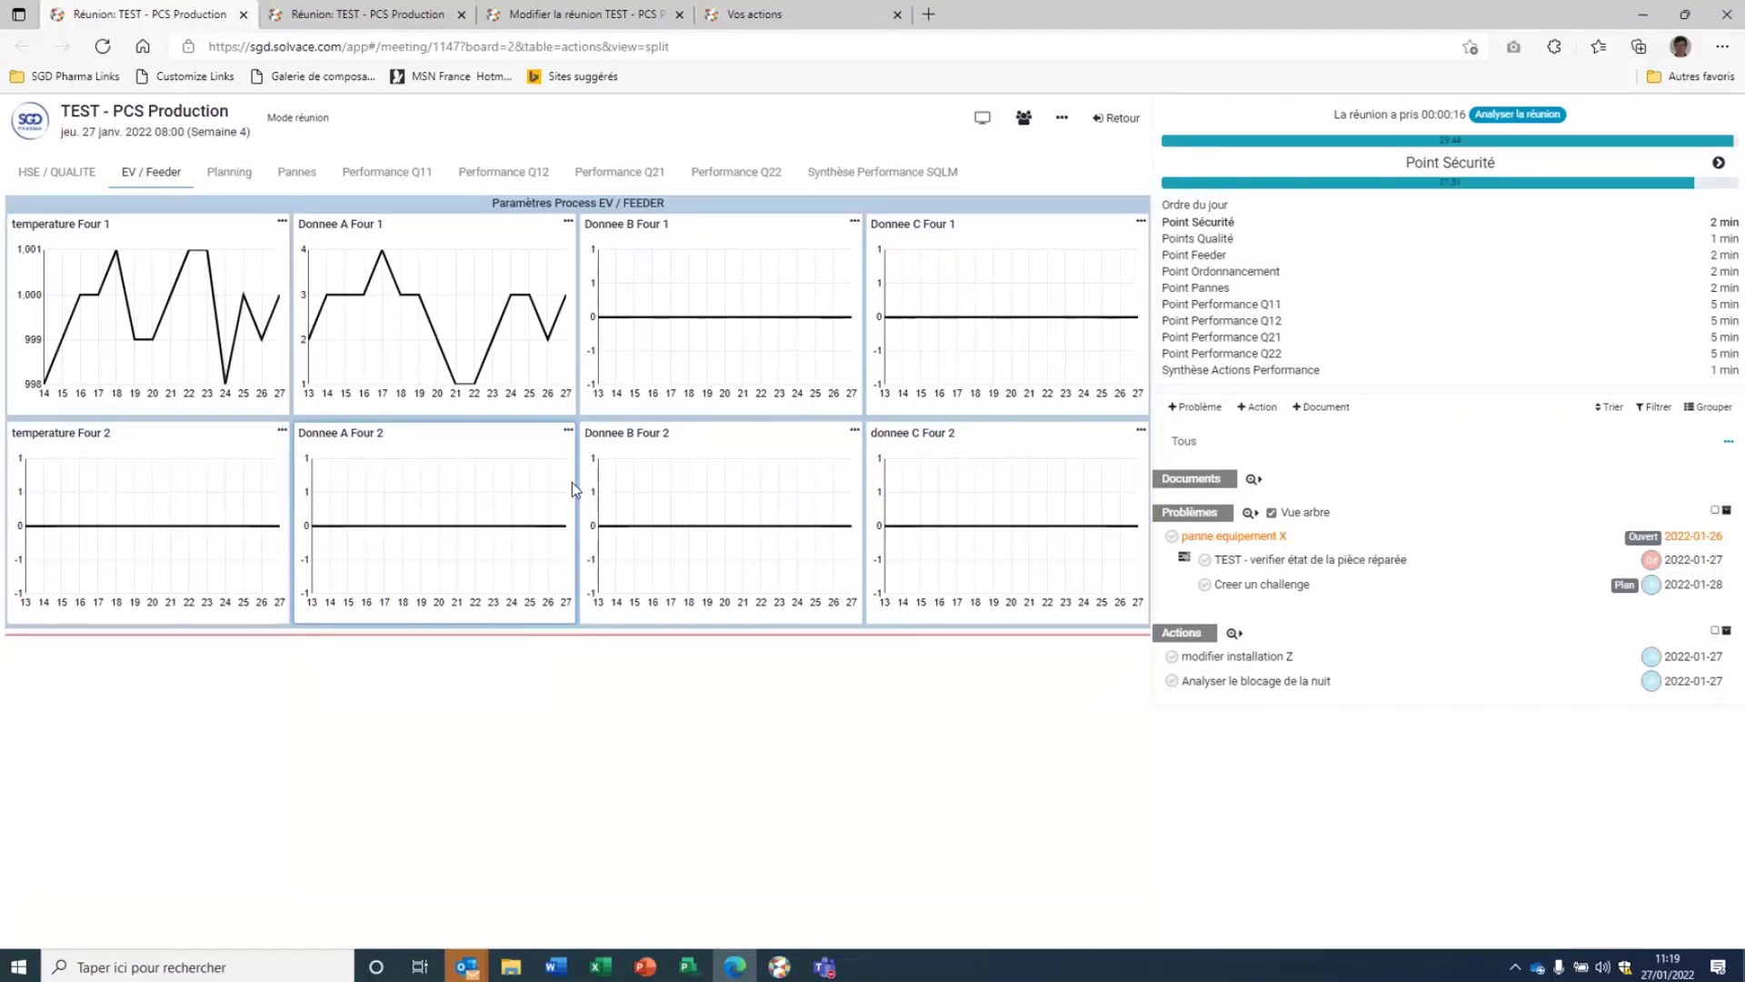
{"action": "left_click", "coordinate": [230, 176]}
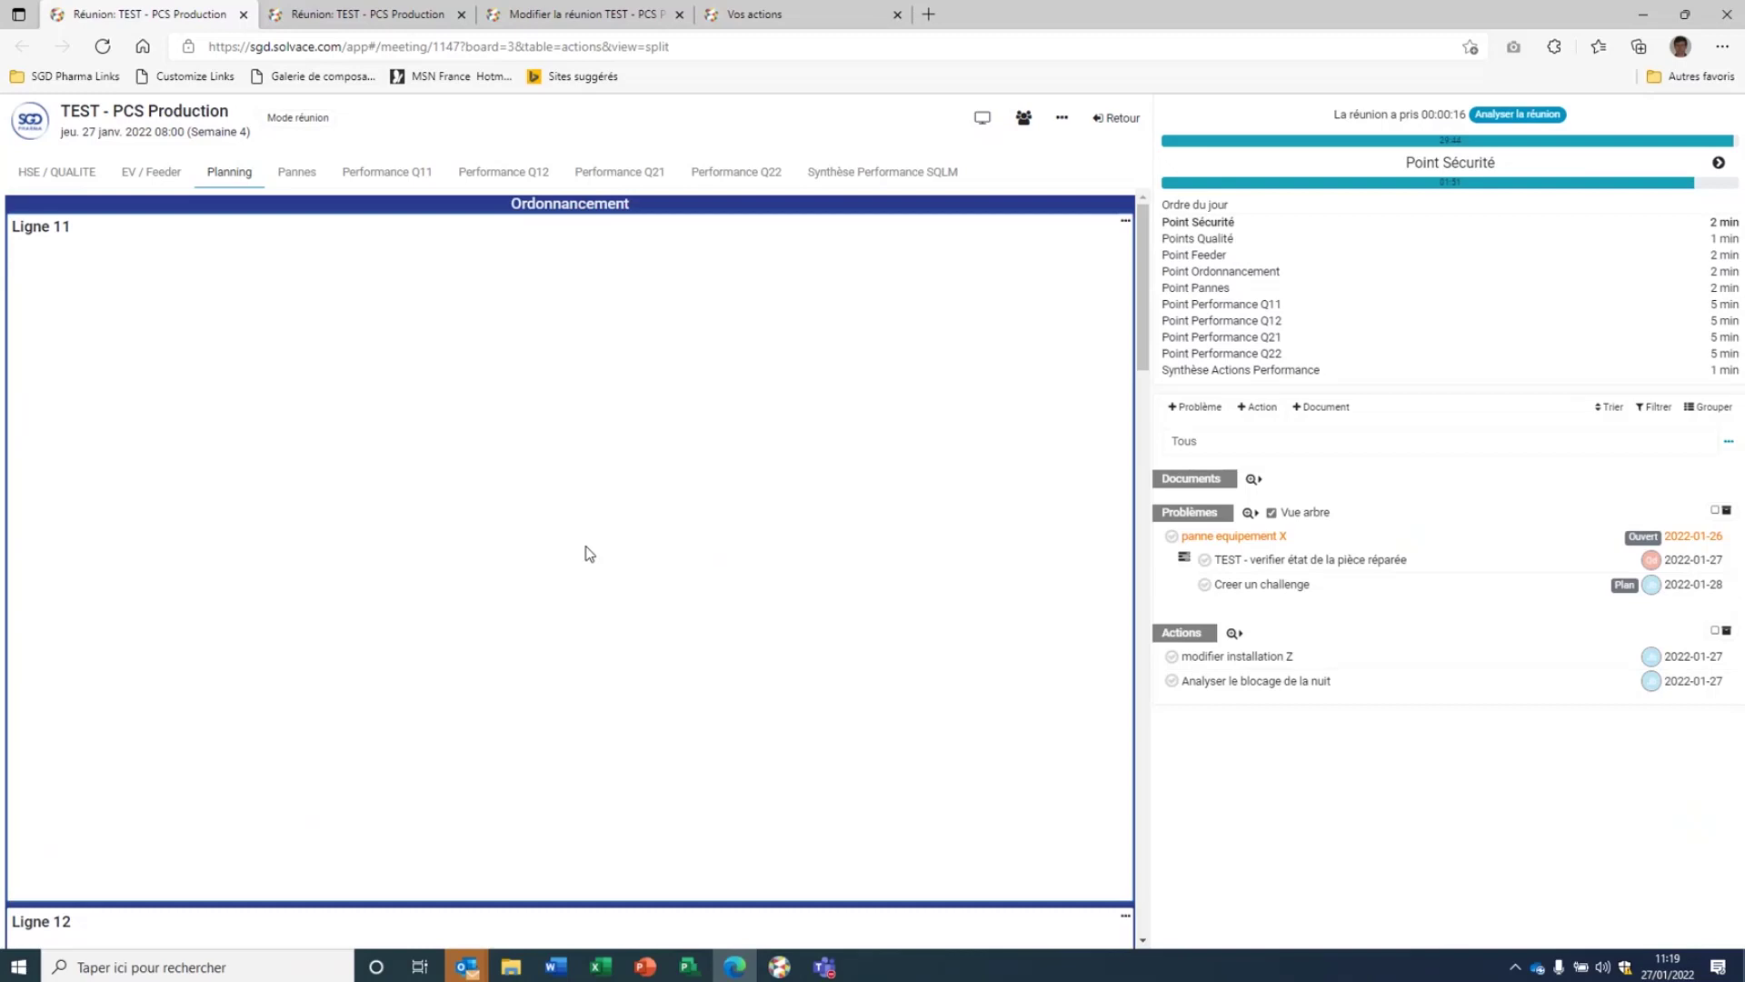
{"action": "left_click", "coordinate": [293, 181]}
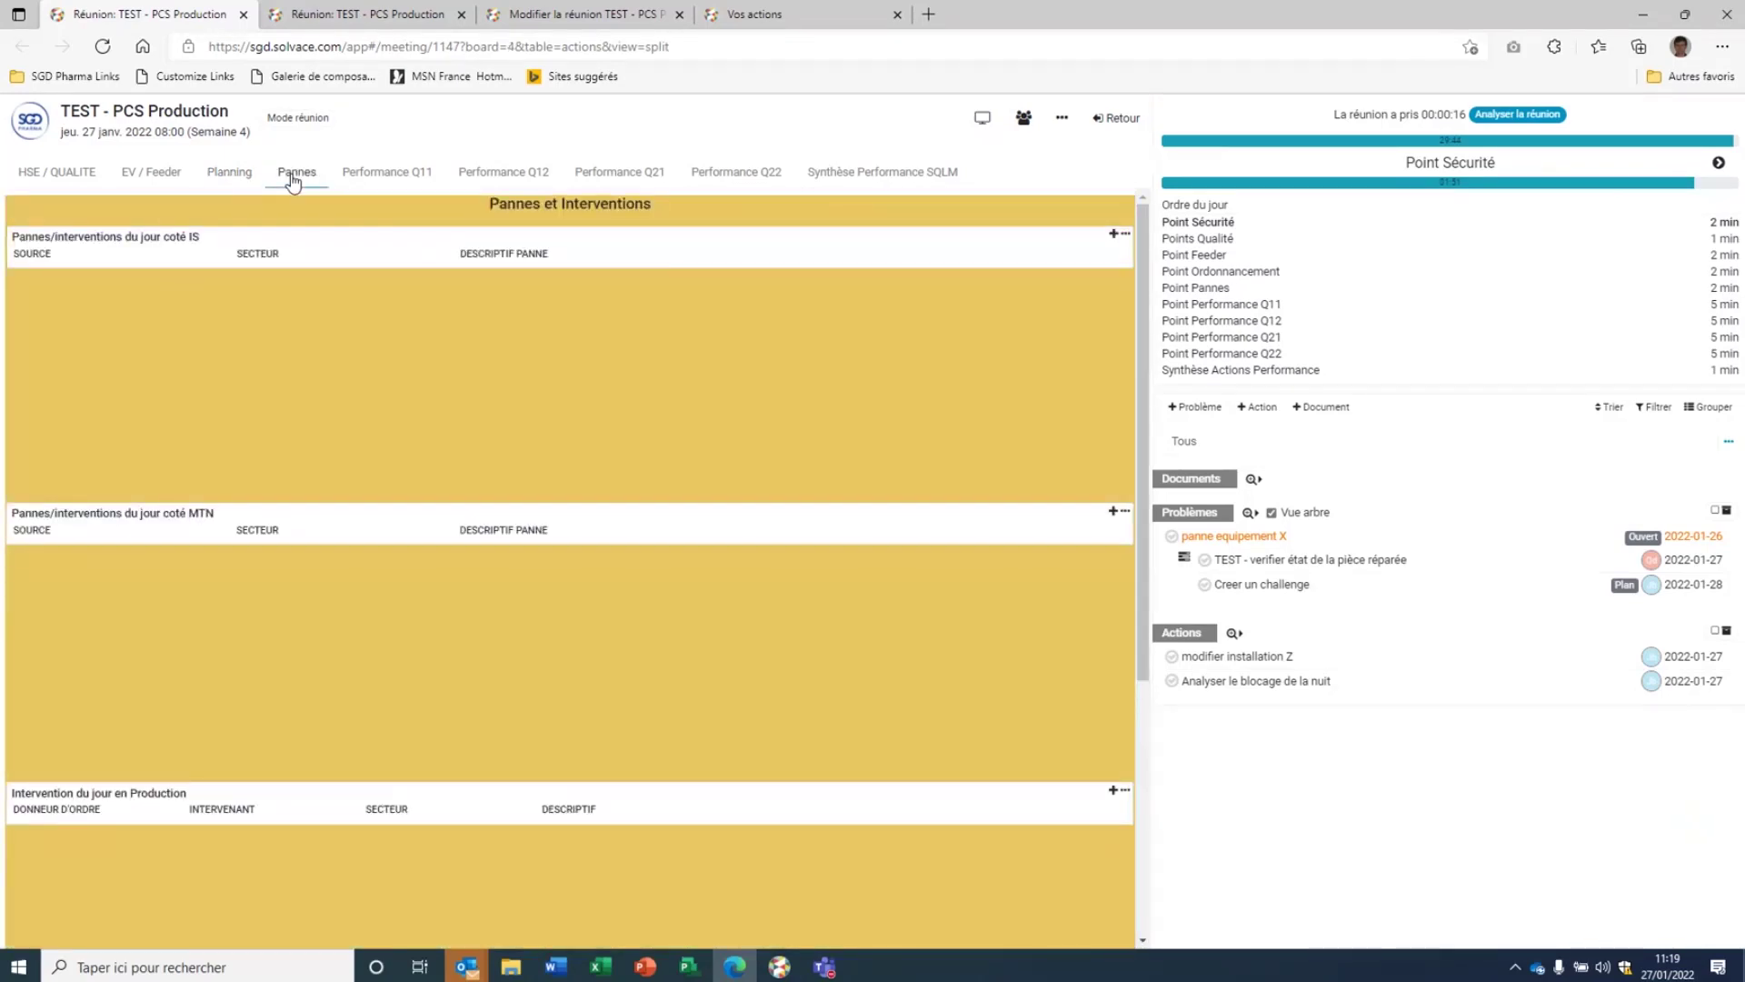
{"action": "left_click", "coordinate": [388, 178]}
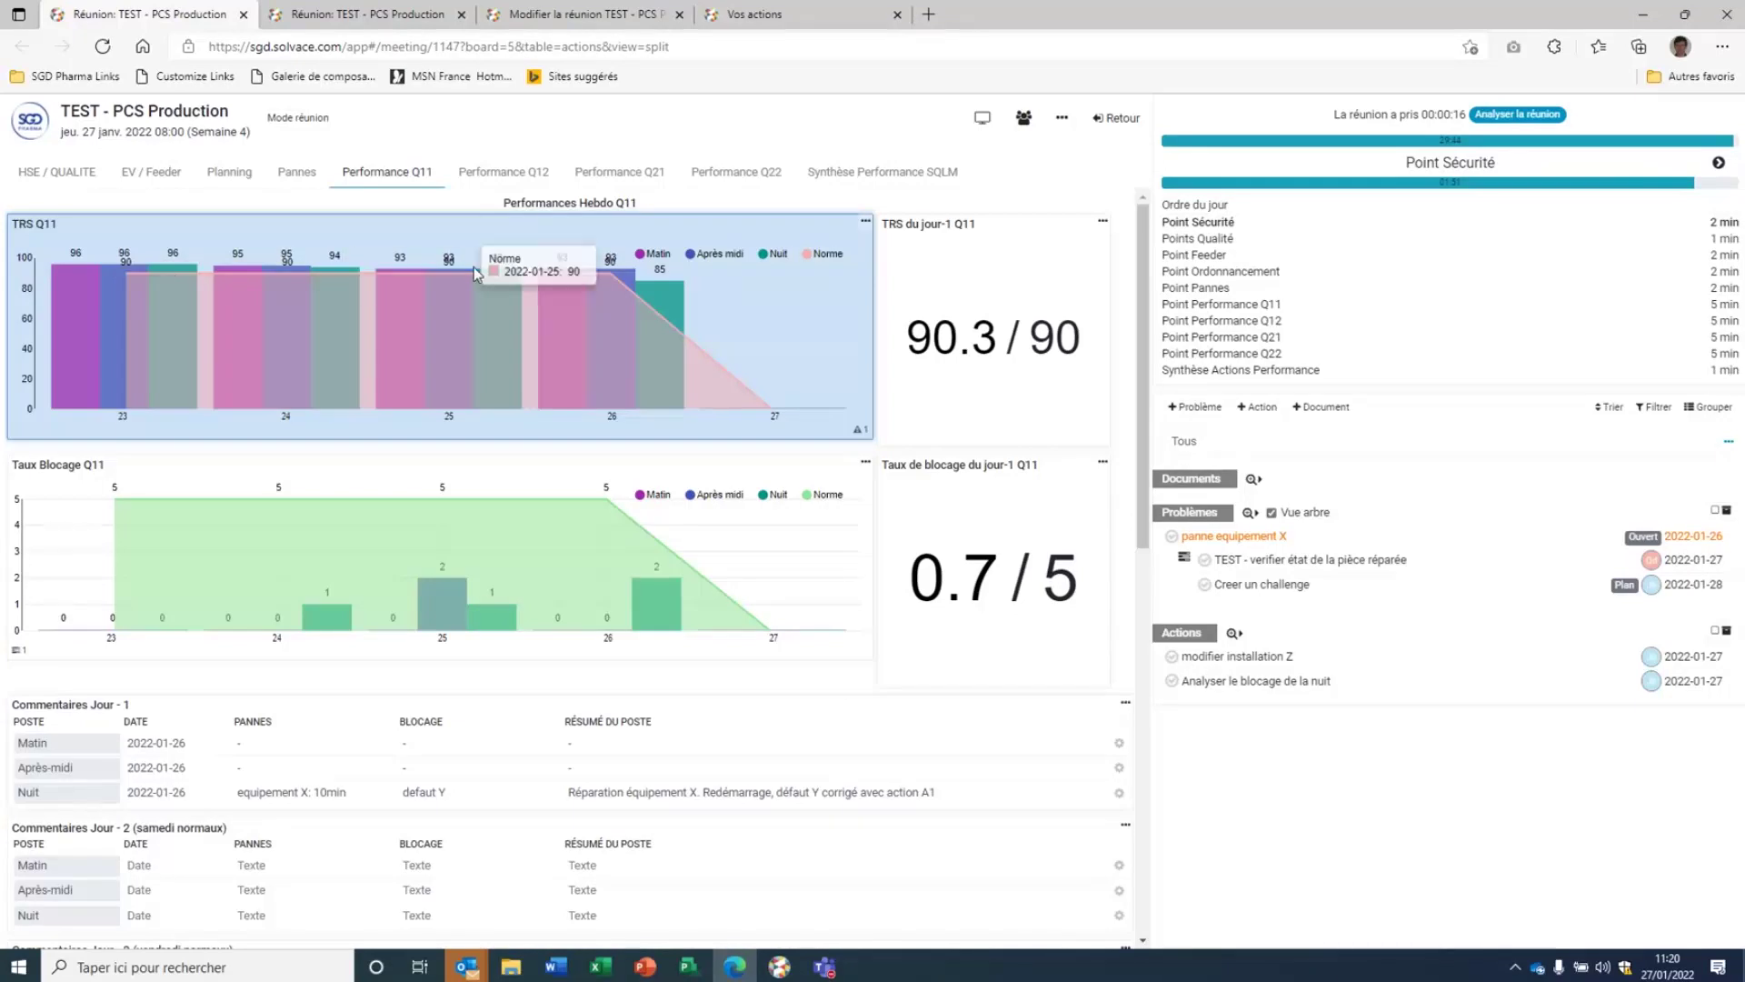
{"action": "mouse_move", "coordinate": [614, 281]}
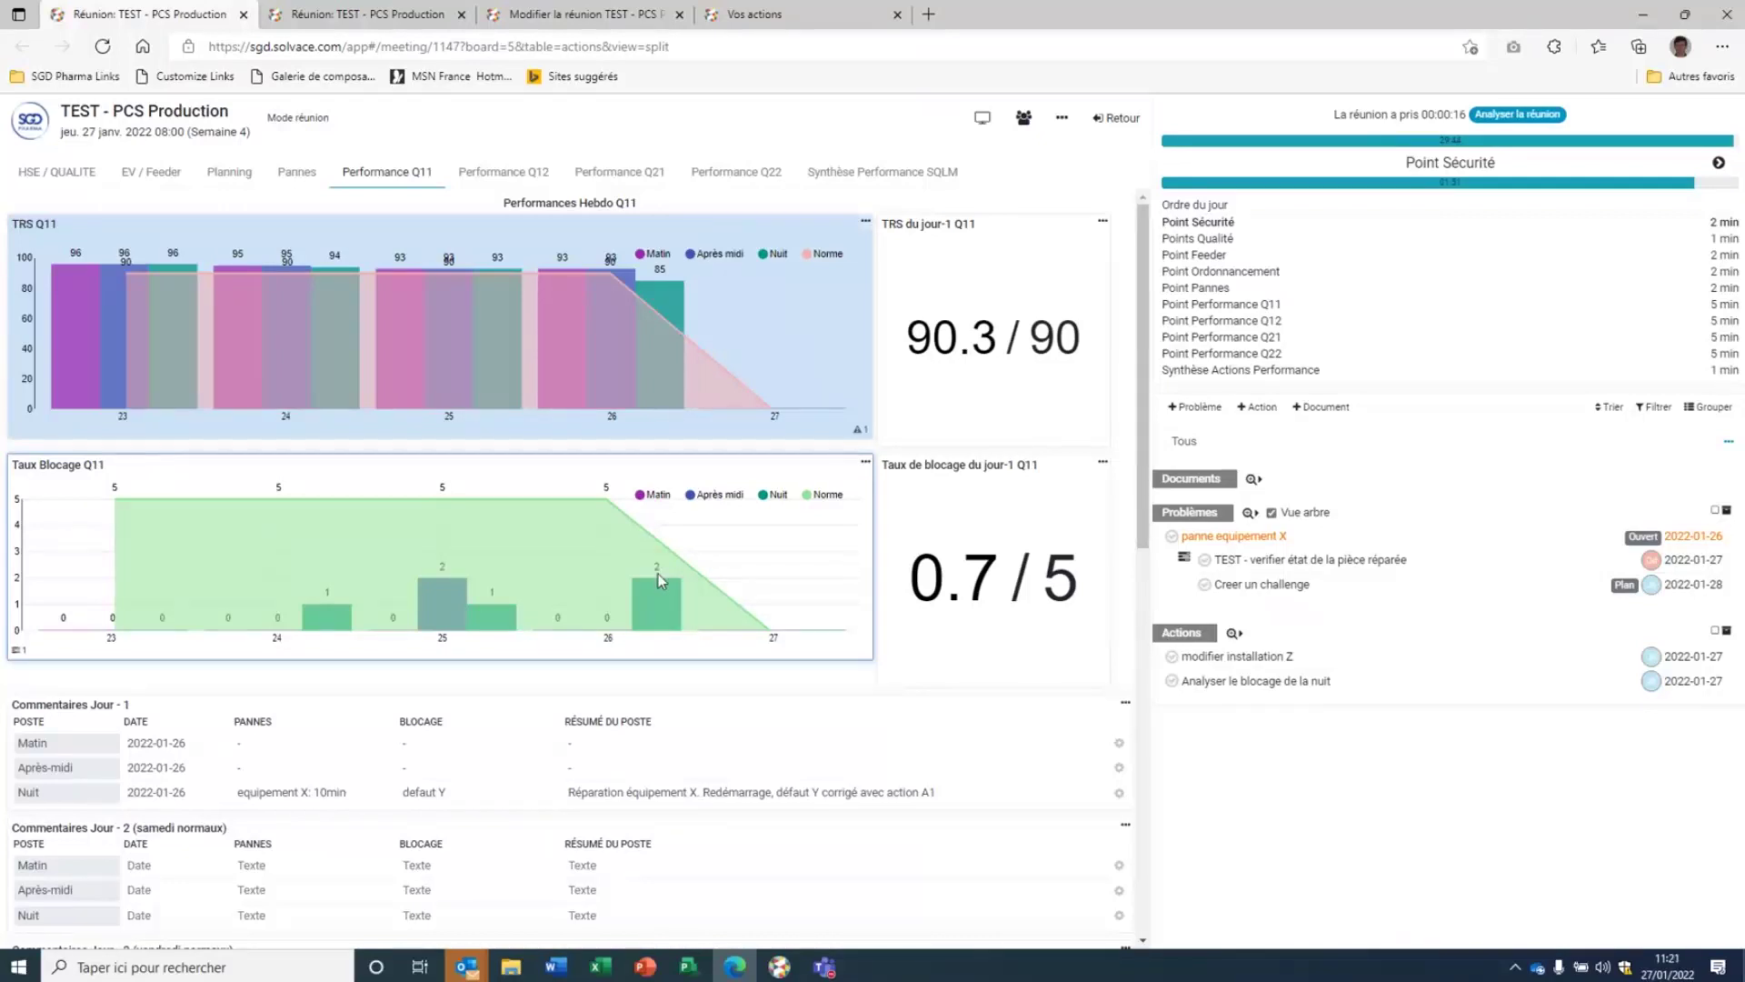
{"action": "scroll", "coordinate": [661, 582], "scroll_direction": "down", "scroll_amount": 1}
{"action": "scroll", "coordinate": [146, 584], "scroll_direction": "up", "scroll_amount": 1}
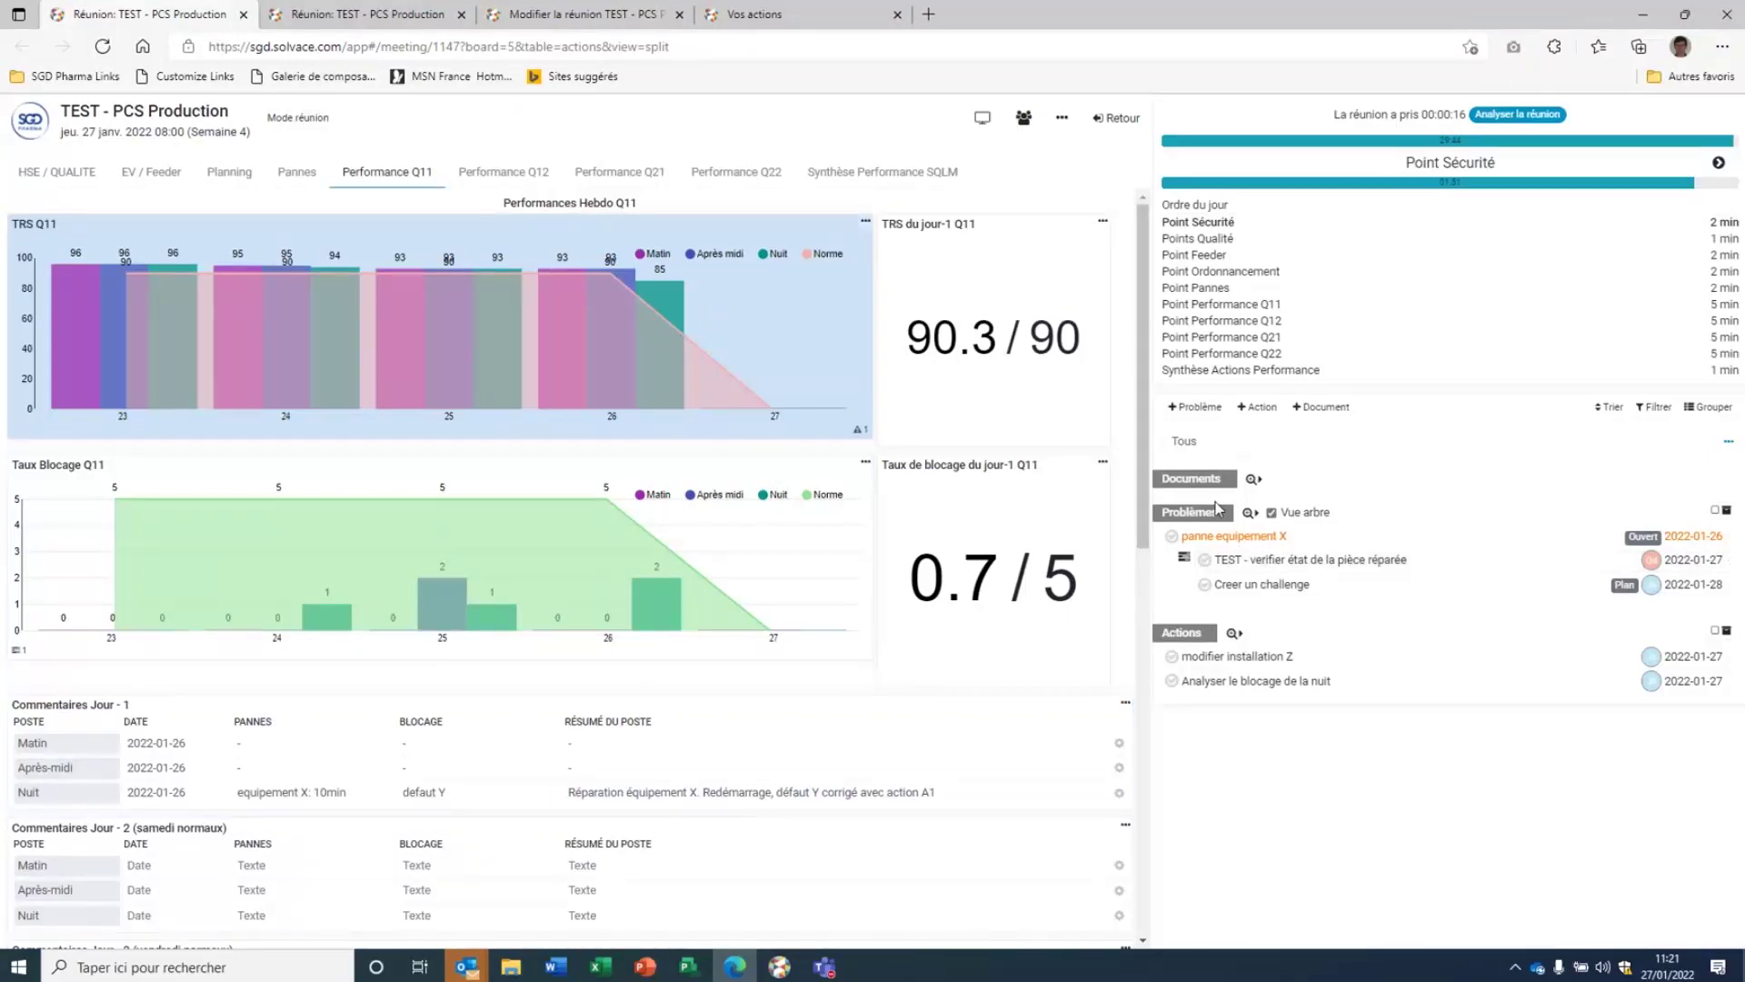
Step: Open the problem "panne equipement X" and examine its title, description and linked actions
{"action": "left_click", "coordinate": [1247, 543]}
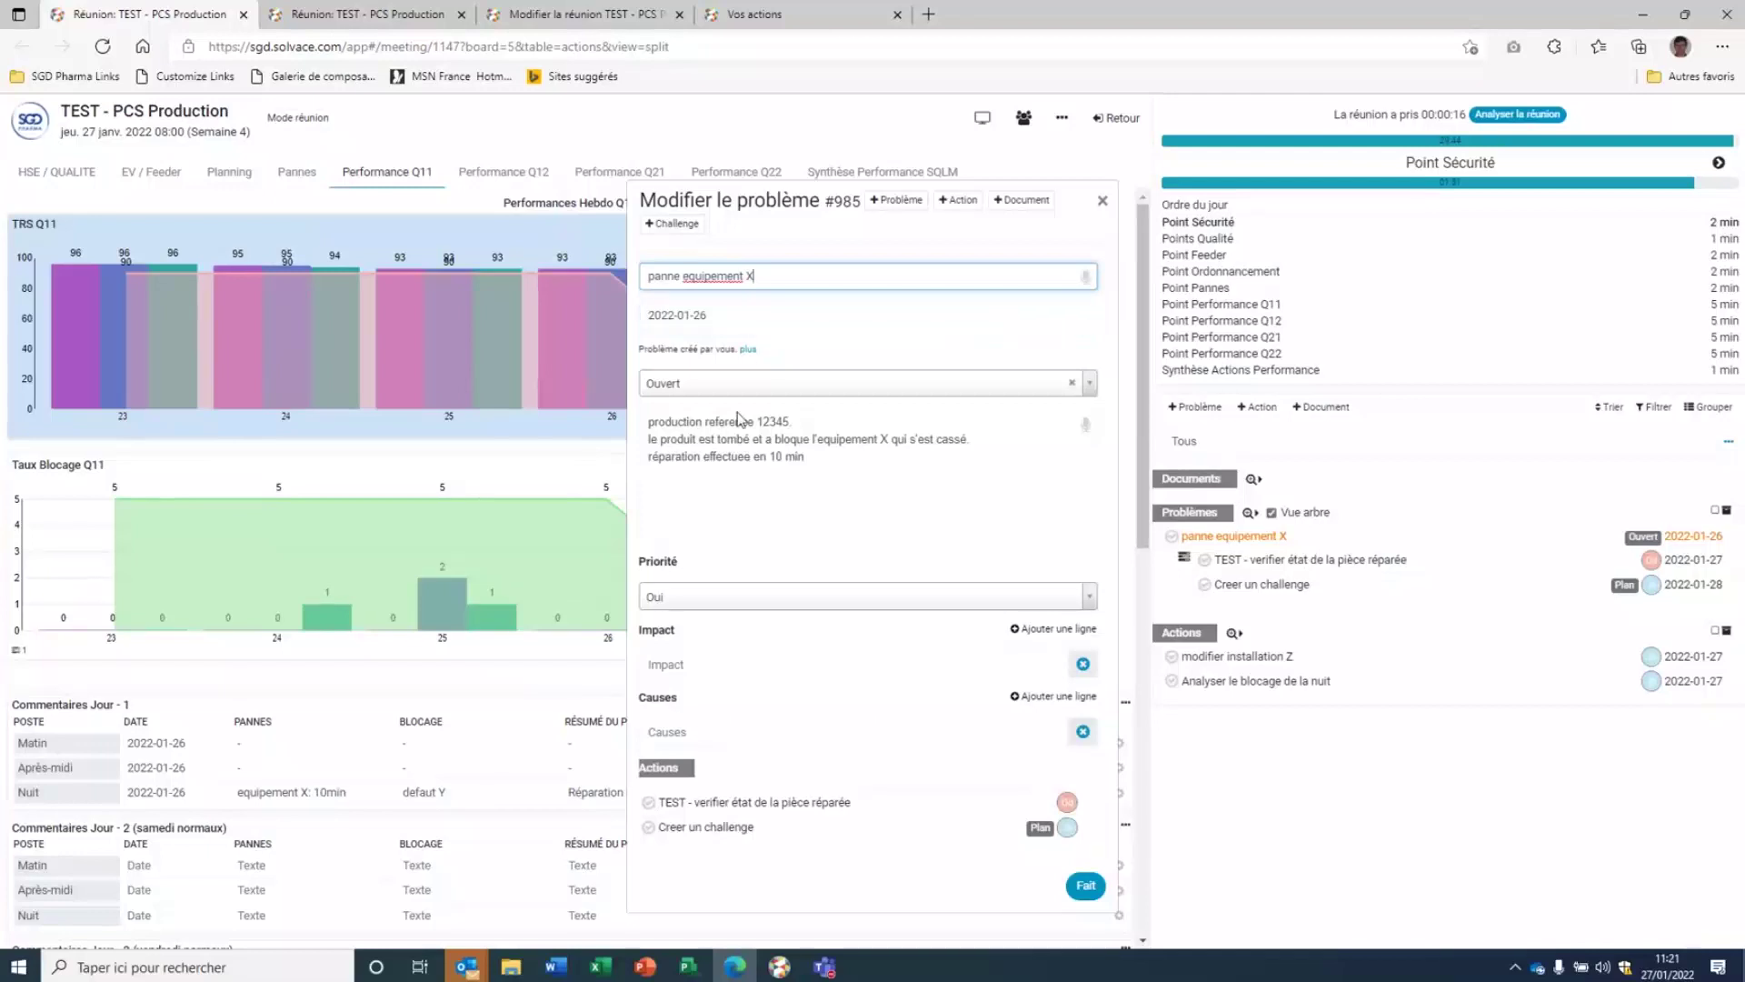
{"action": "left_click_drag", "start_coordinate": [660, 430], "coordinate": [816, 473]}
{"action": "left_click", "coordinate": [834, 493]}
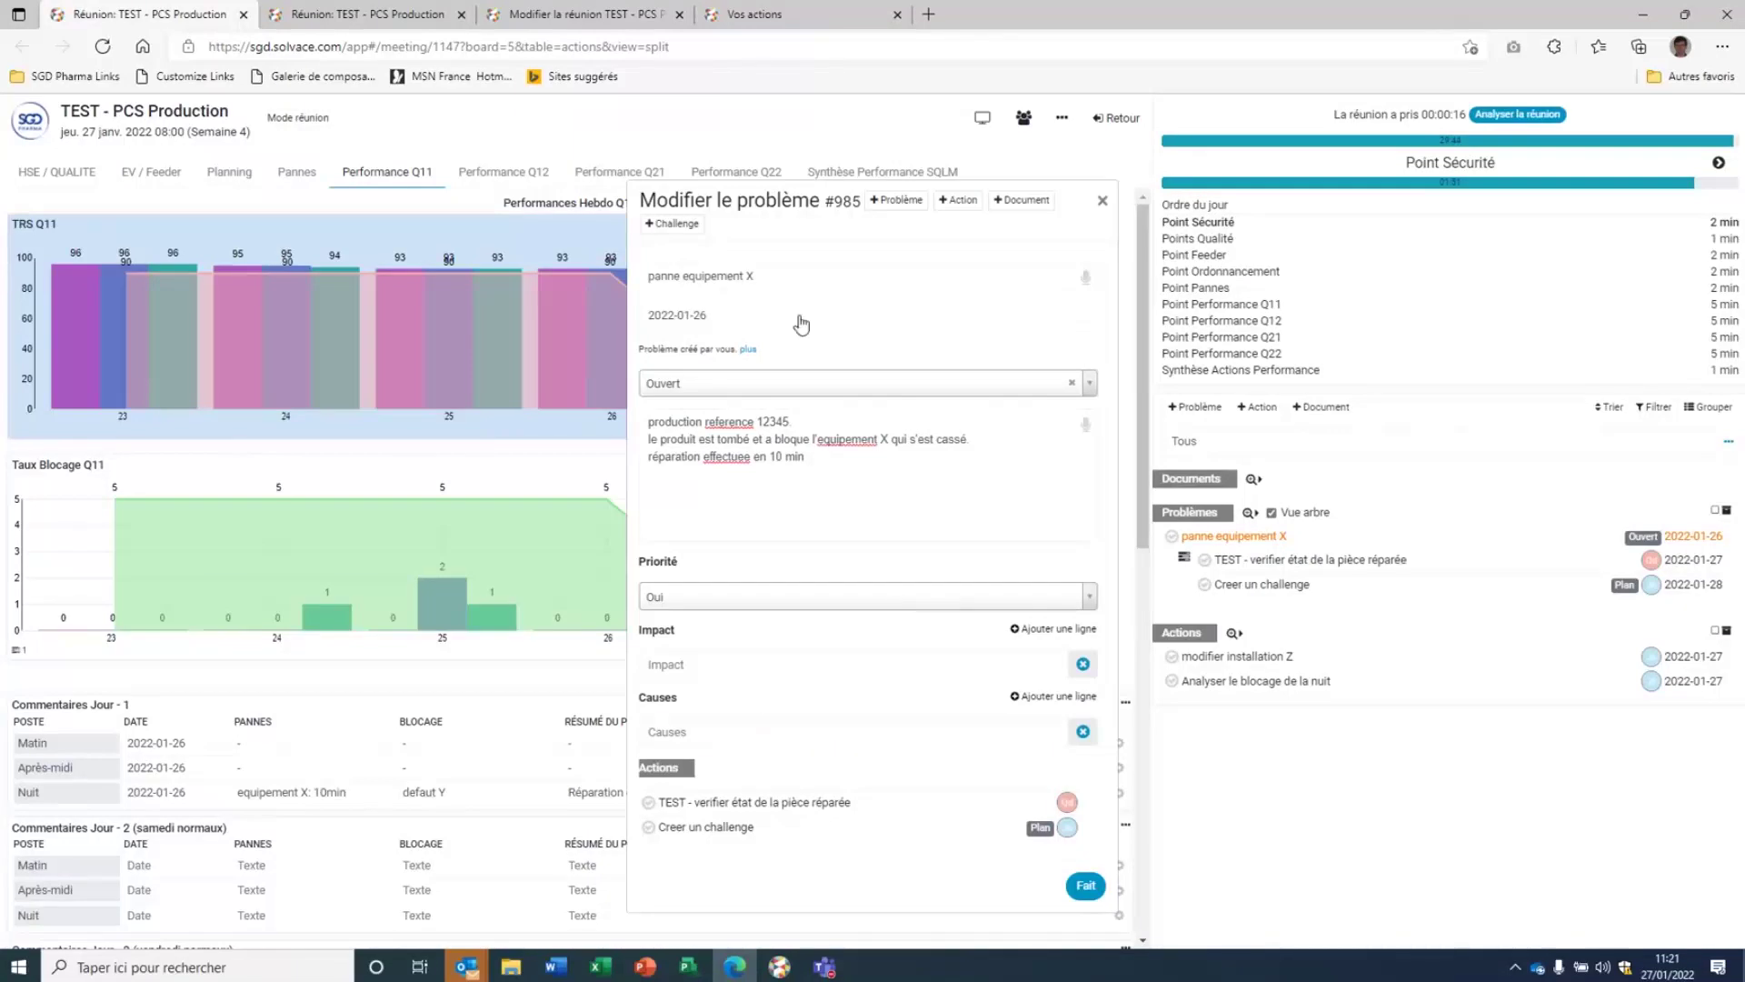
{"action": "triple_click", "coordinate": [693, 271]}
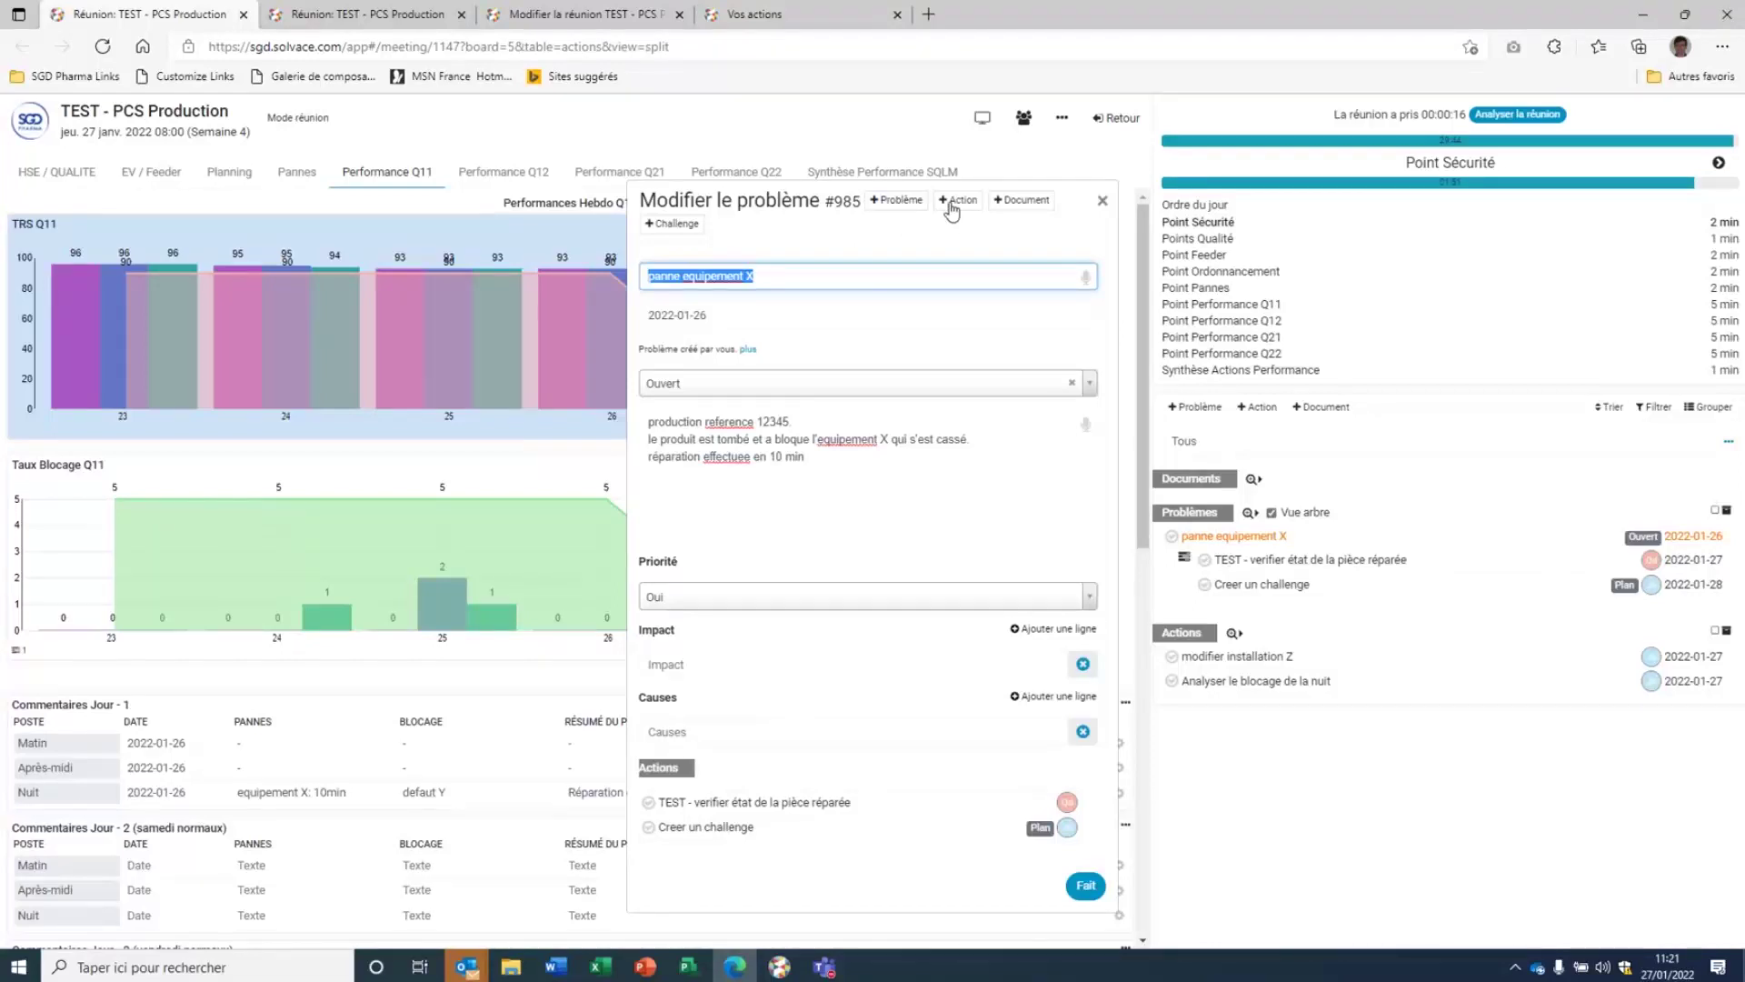
{"action": "left_click", "coordinate": [868, 884]}
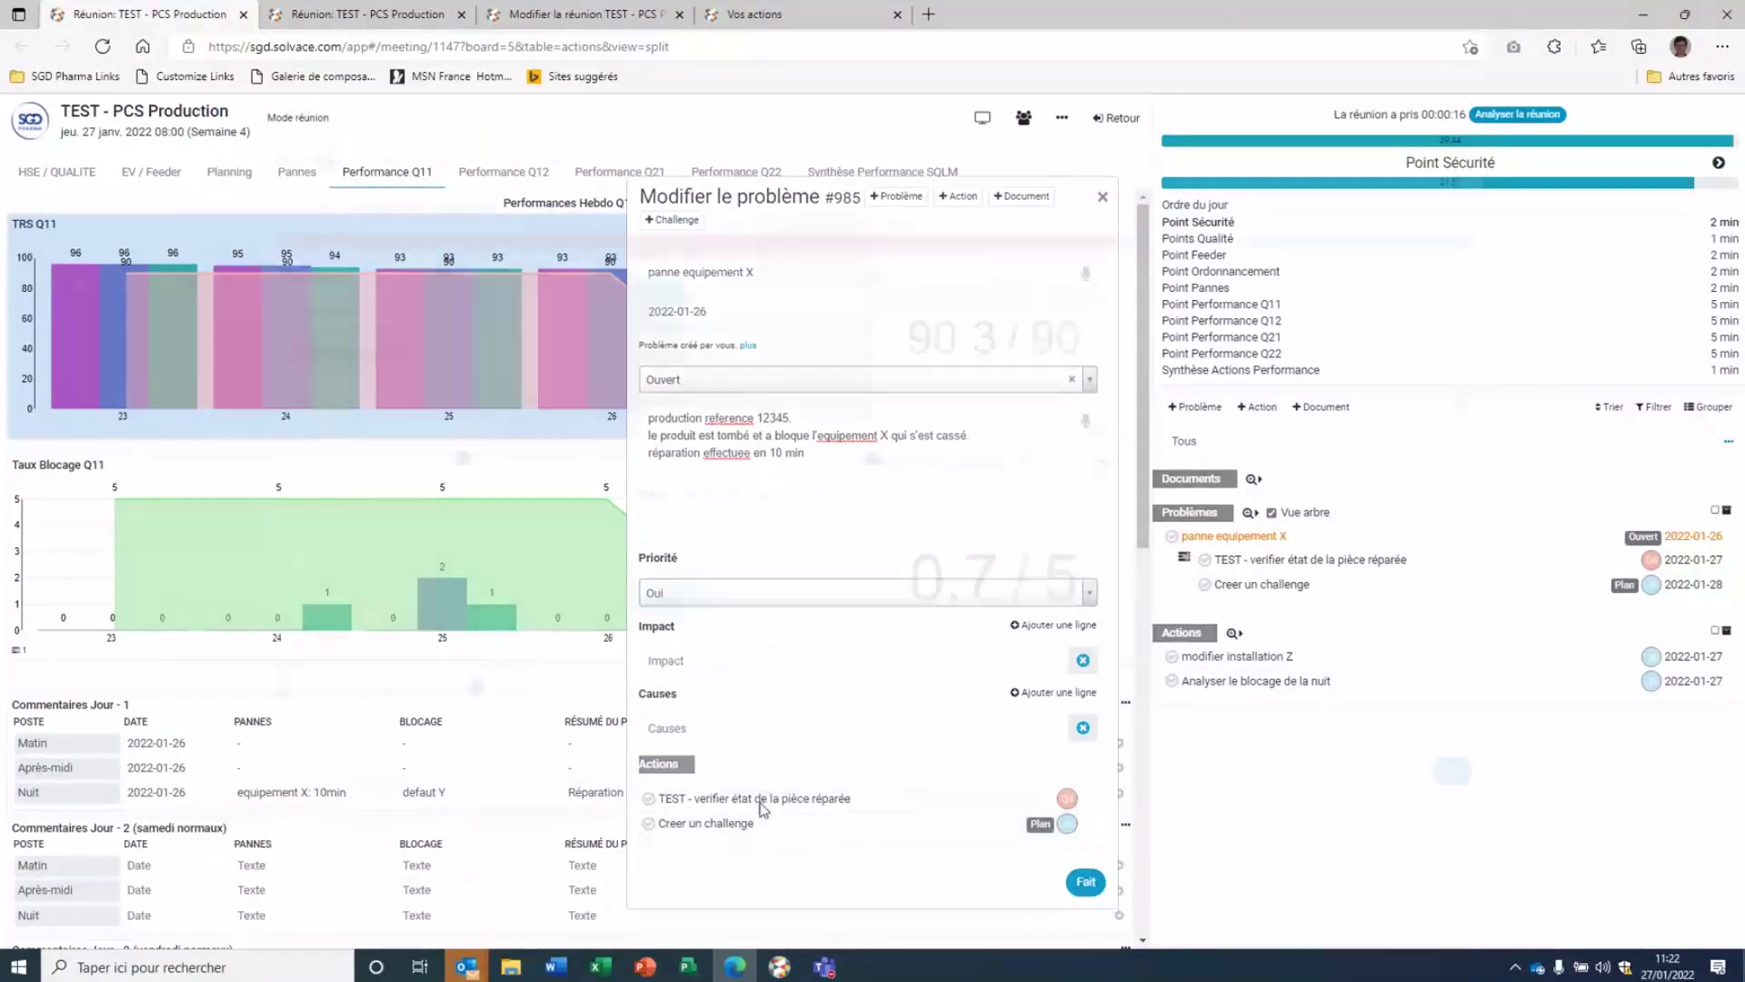
Step: Inspect the linked action "TEST - verifier état de la pièce réparée", including its creation details and source problem, and return to the problem
{"action": "left_click", "coordinate": [727, 802]}
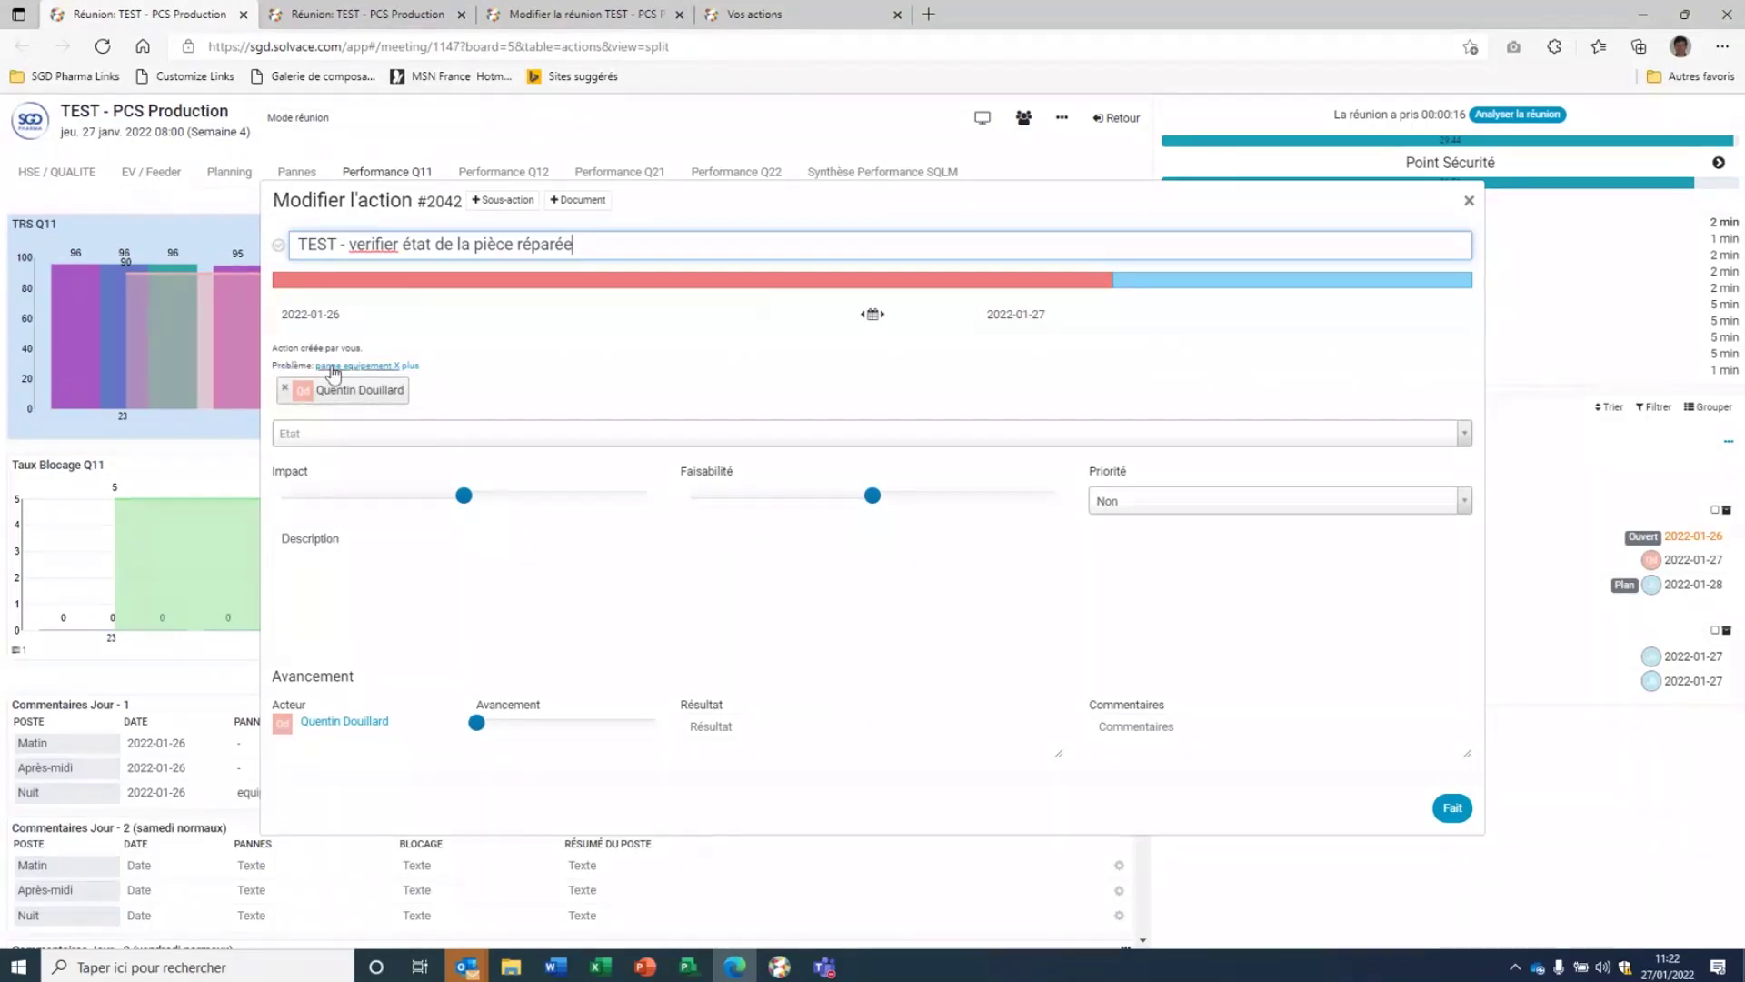
{"action": "left_click", "coordinate": [410, 367]}
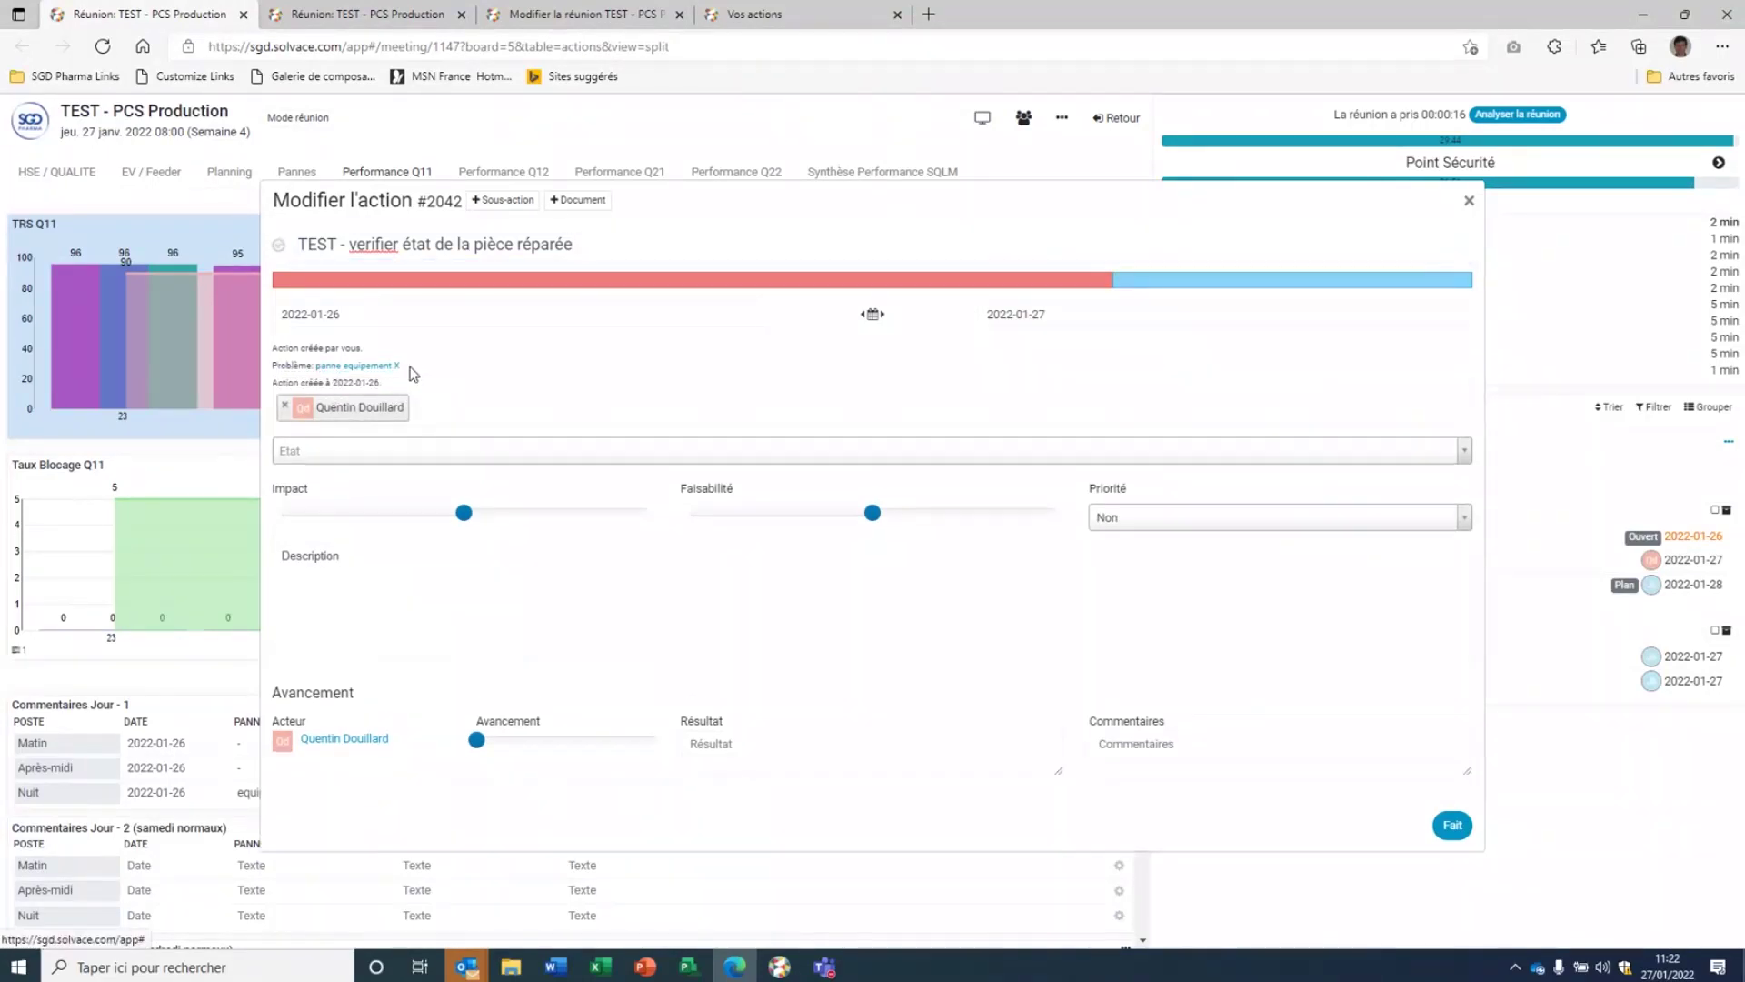
{"action": "left_click", "coordinate": [358, 366]}
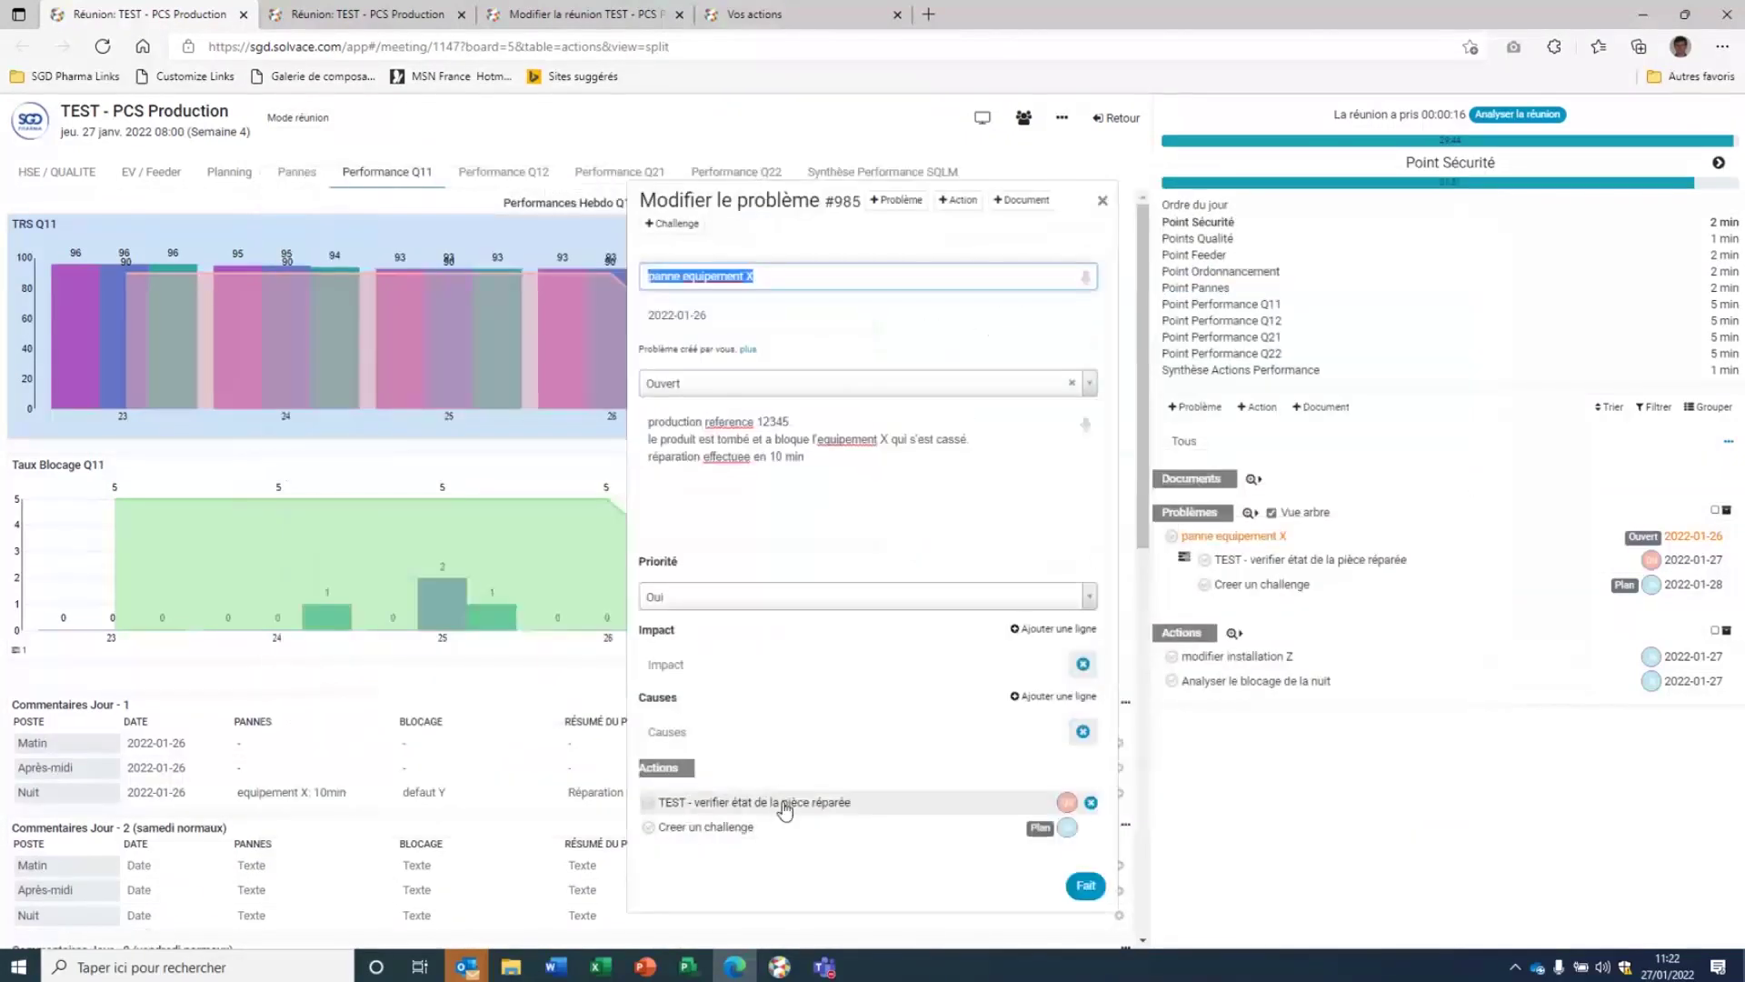
{"action": "left_click", "coordinate": [789, 806]}
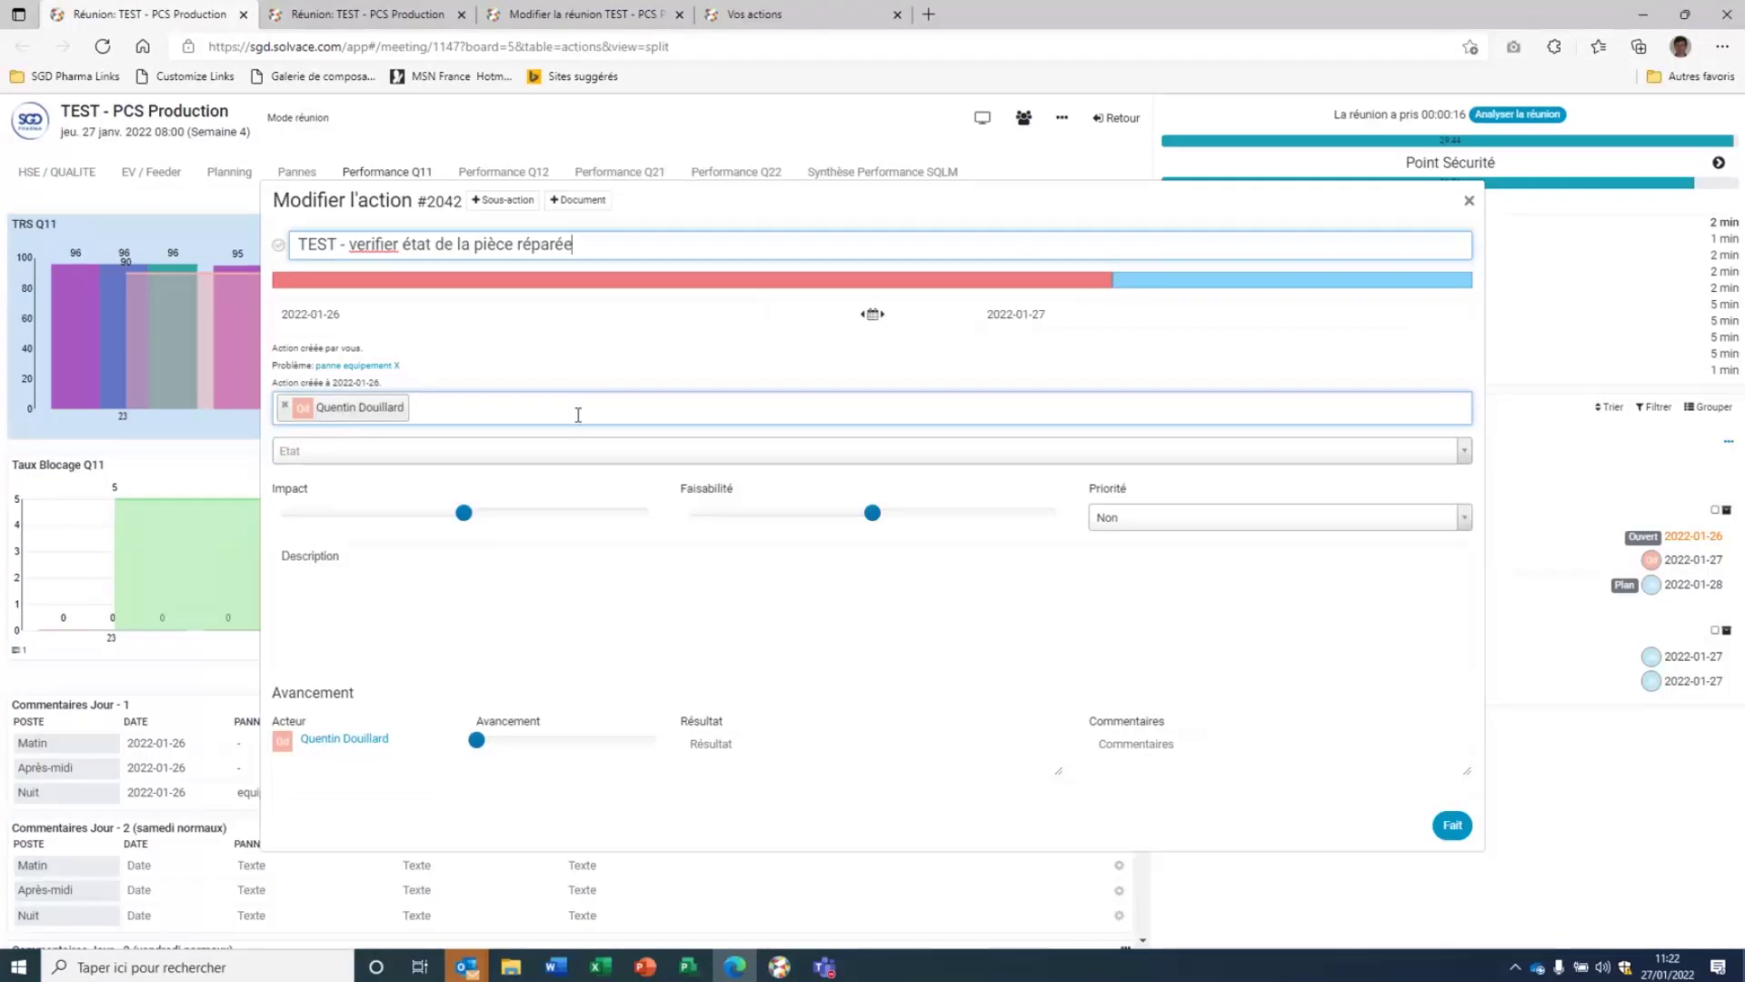
{"action": "mouse_move", "coordinate": [342, 510]}
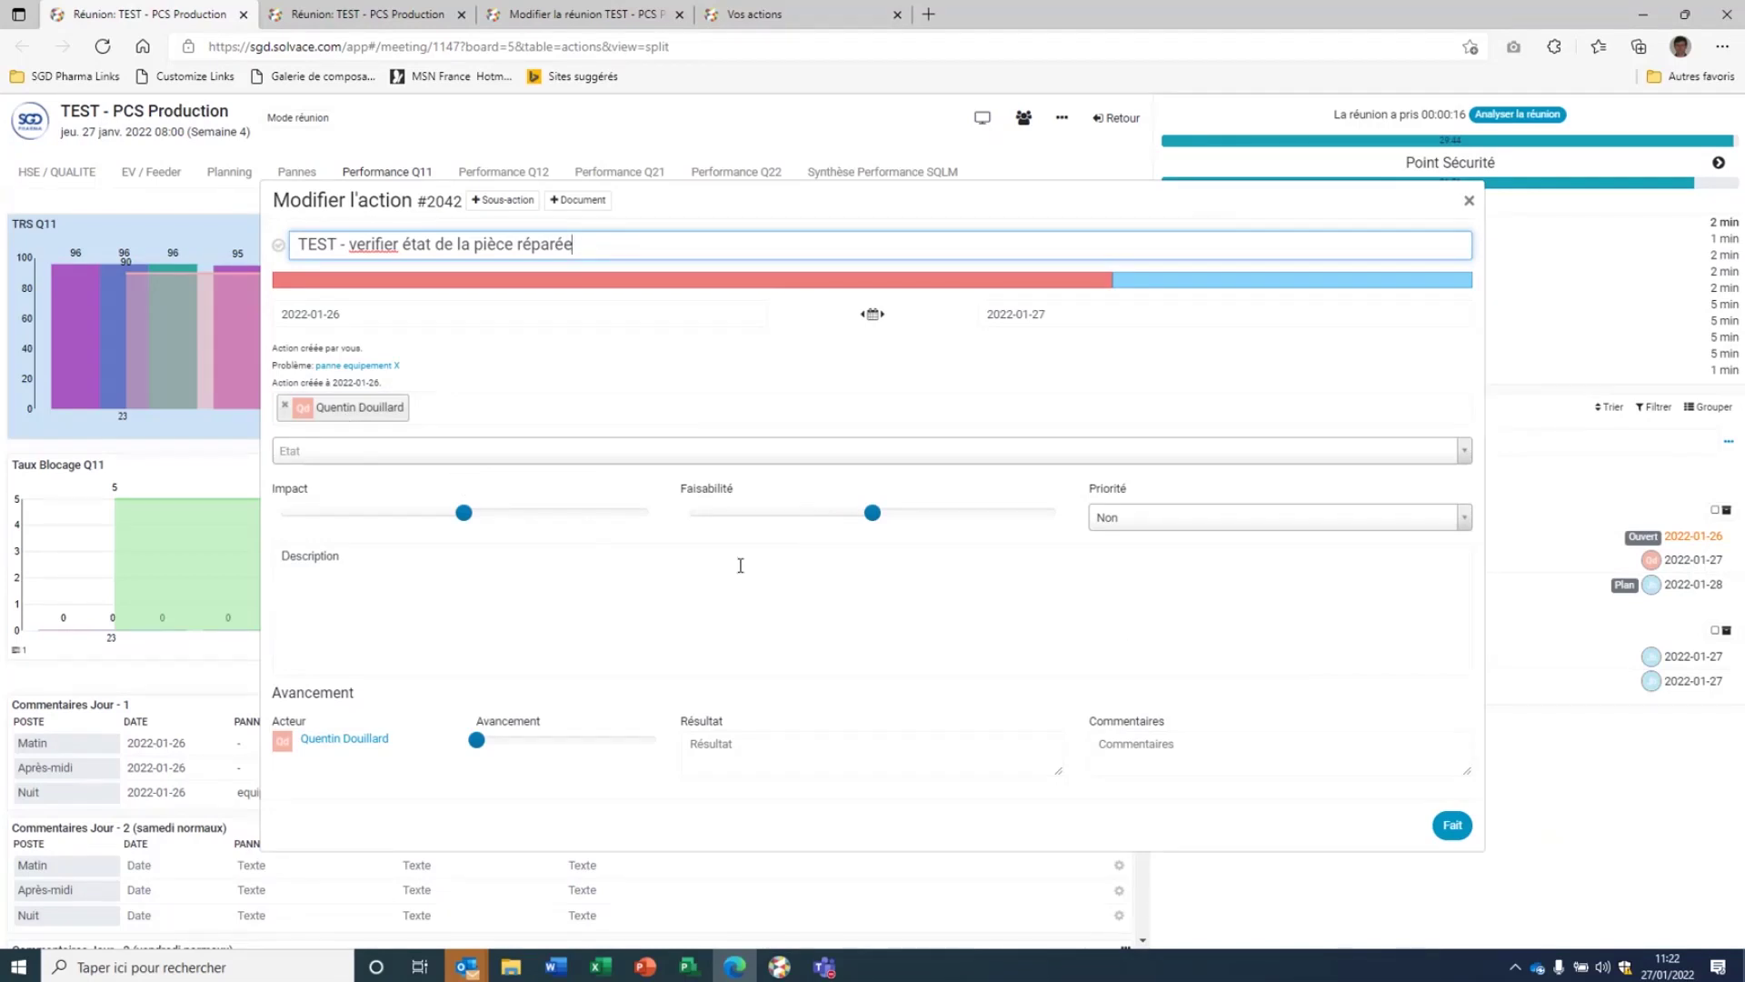
{"action": "left_click", "coordinate": [1451, 827]}
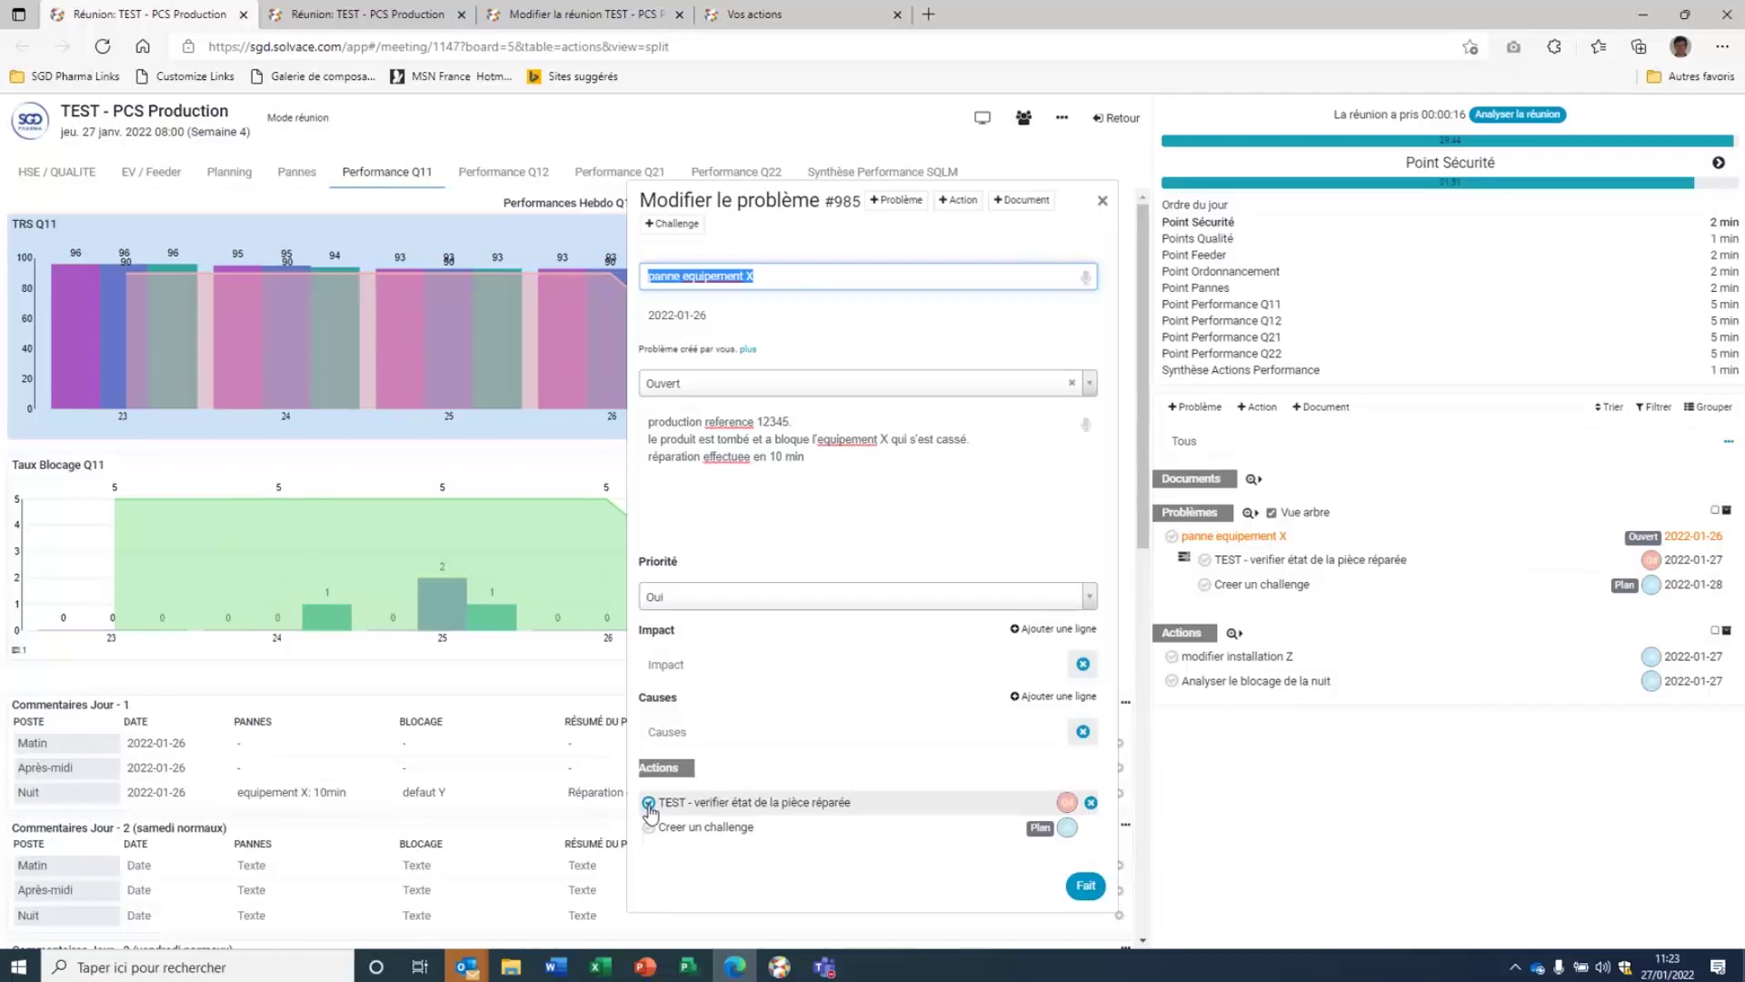
Step: Set the progress of the action "TEST - verifier état de la pièce réparée" to 100 and close the action and its problem
{"action": "left_click", "coordinate": [738, 804]}
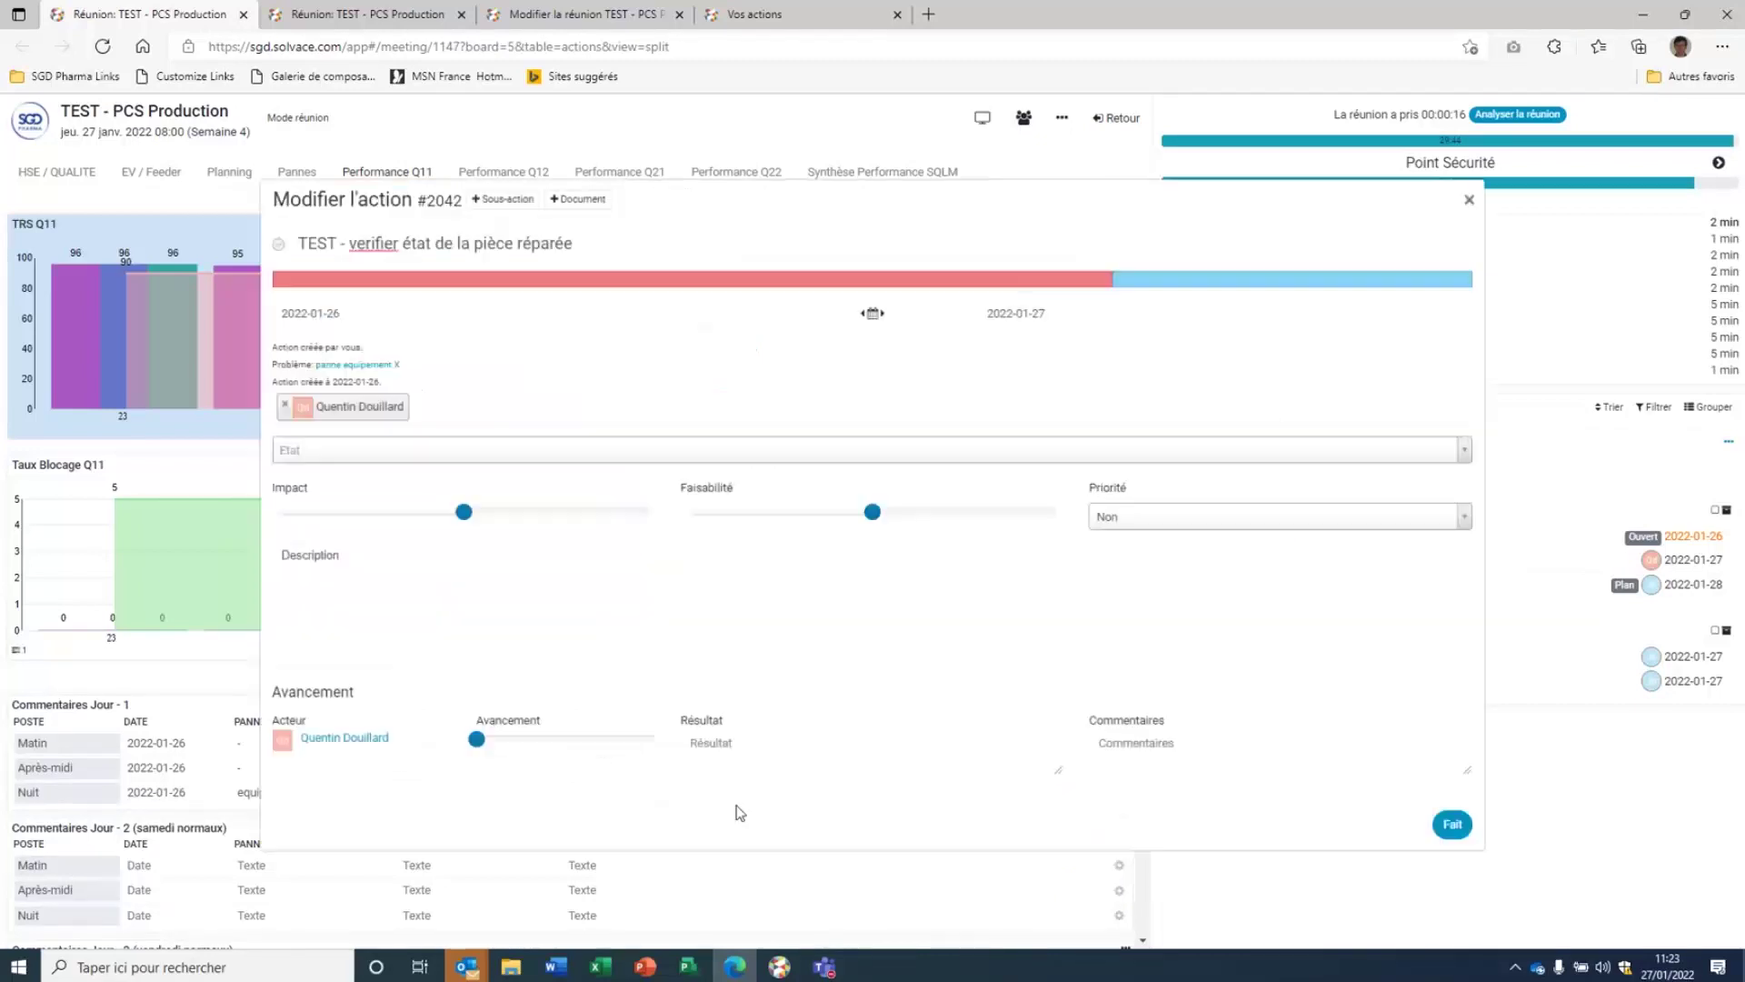
{"action": "left_click_drag", "start_coordinate": [476, 740], "coordinate": [634, 754]}
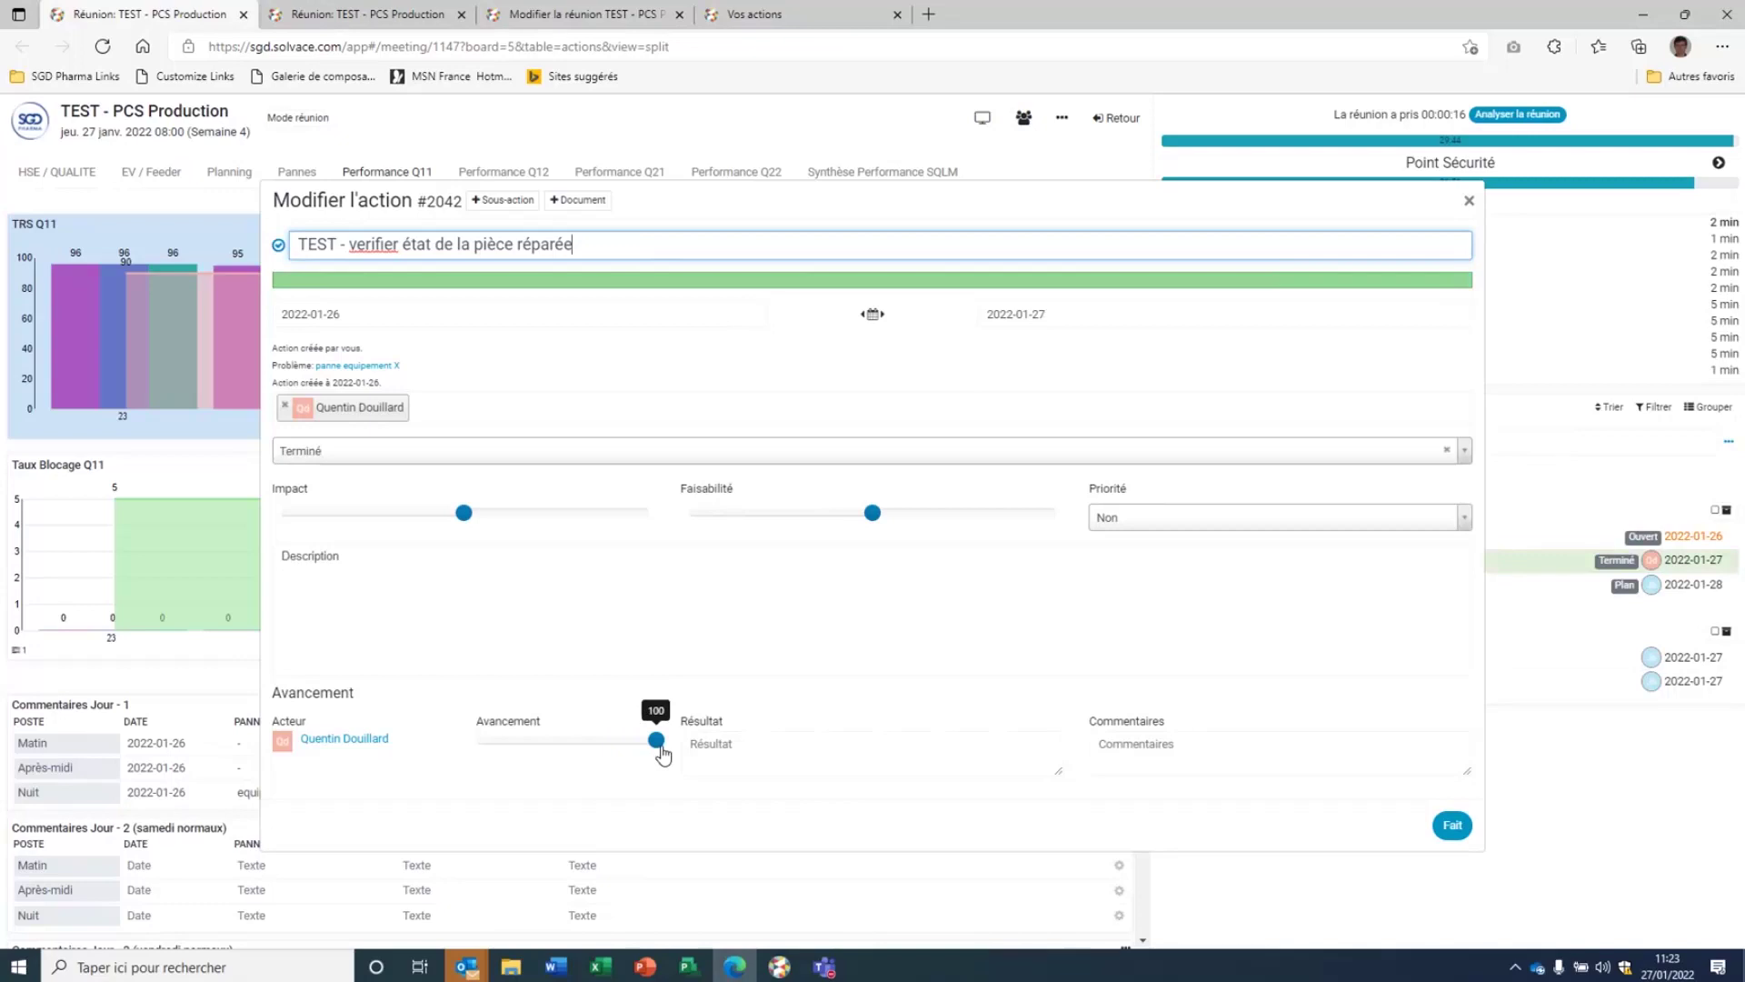
{"action": "left_click", "coordinate": [1453, 825]}
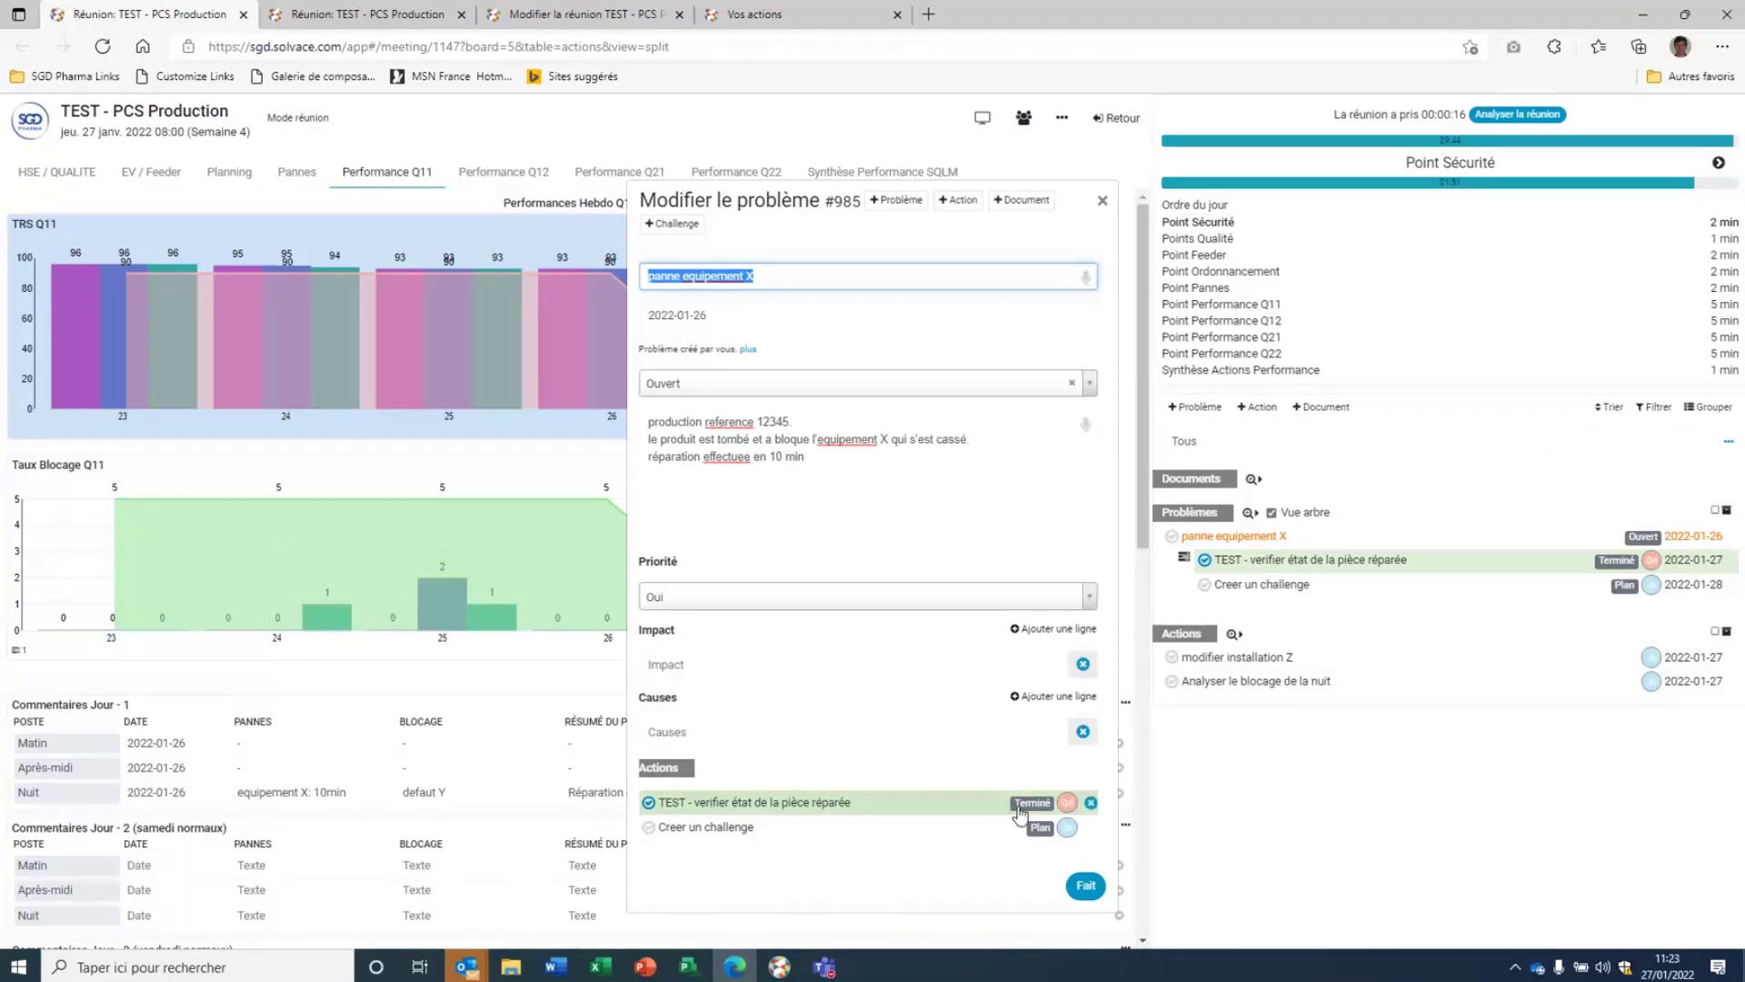
{"action": "left_click", "coordinate": [1091, 887]}
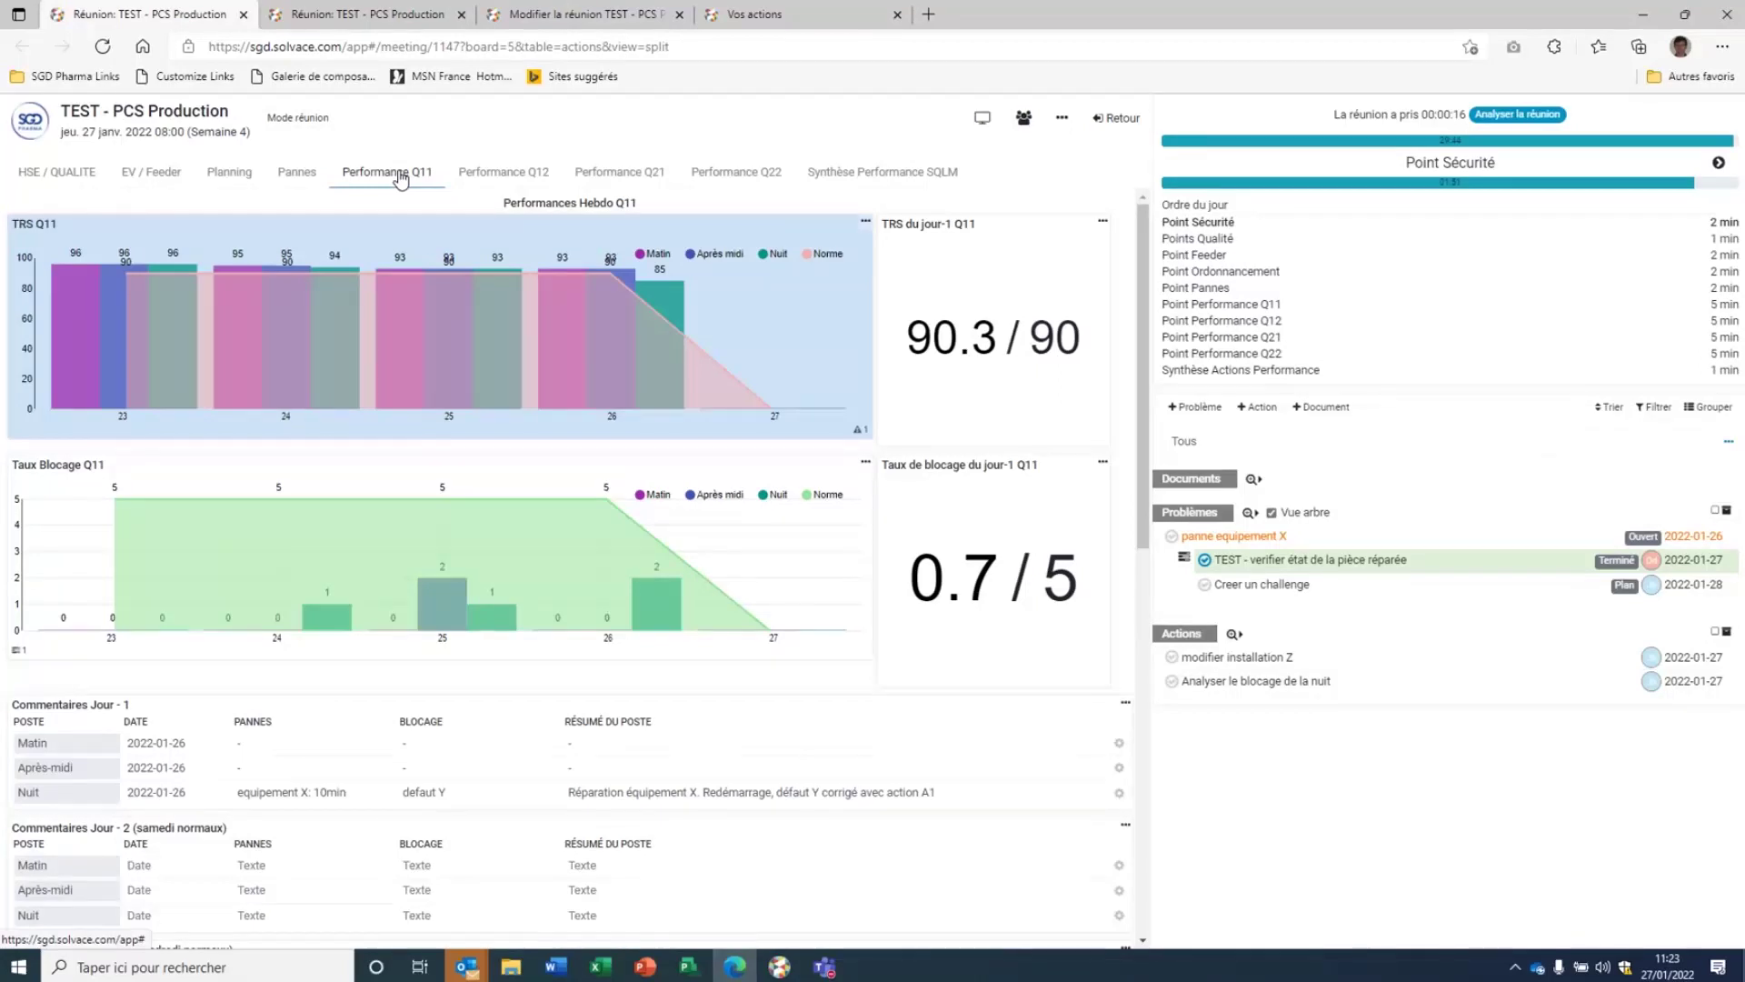
Step: Show the meeting's properties panel full screen and review the action list and the details of action #2042
{"action": "left_click", "coordinate": [985, 120]}
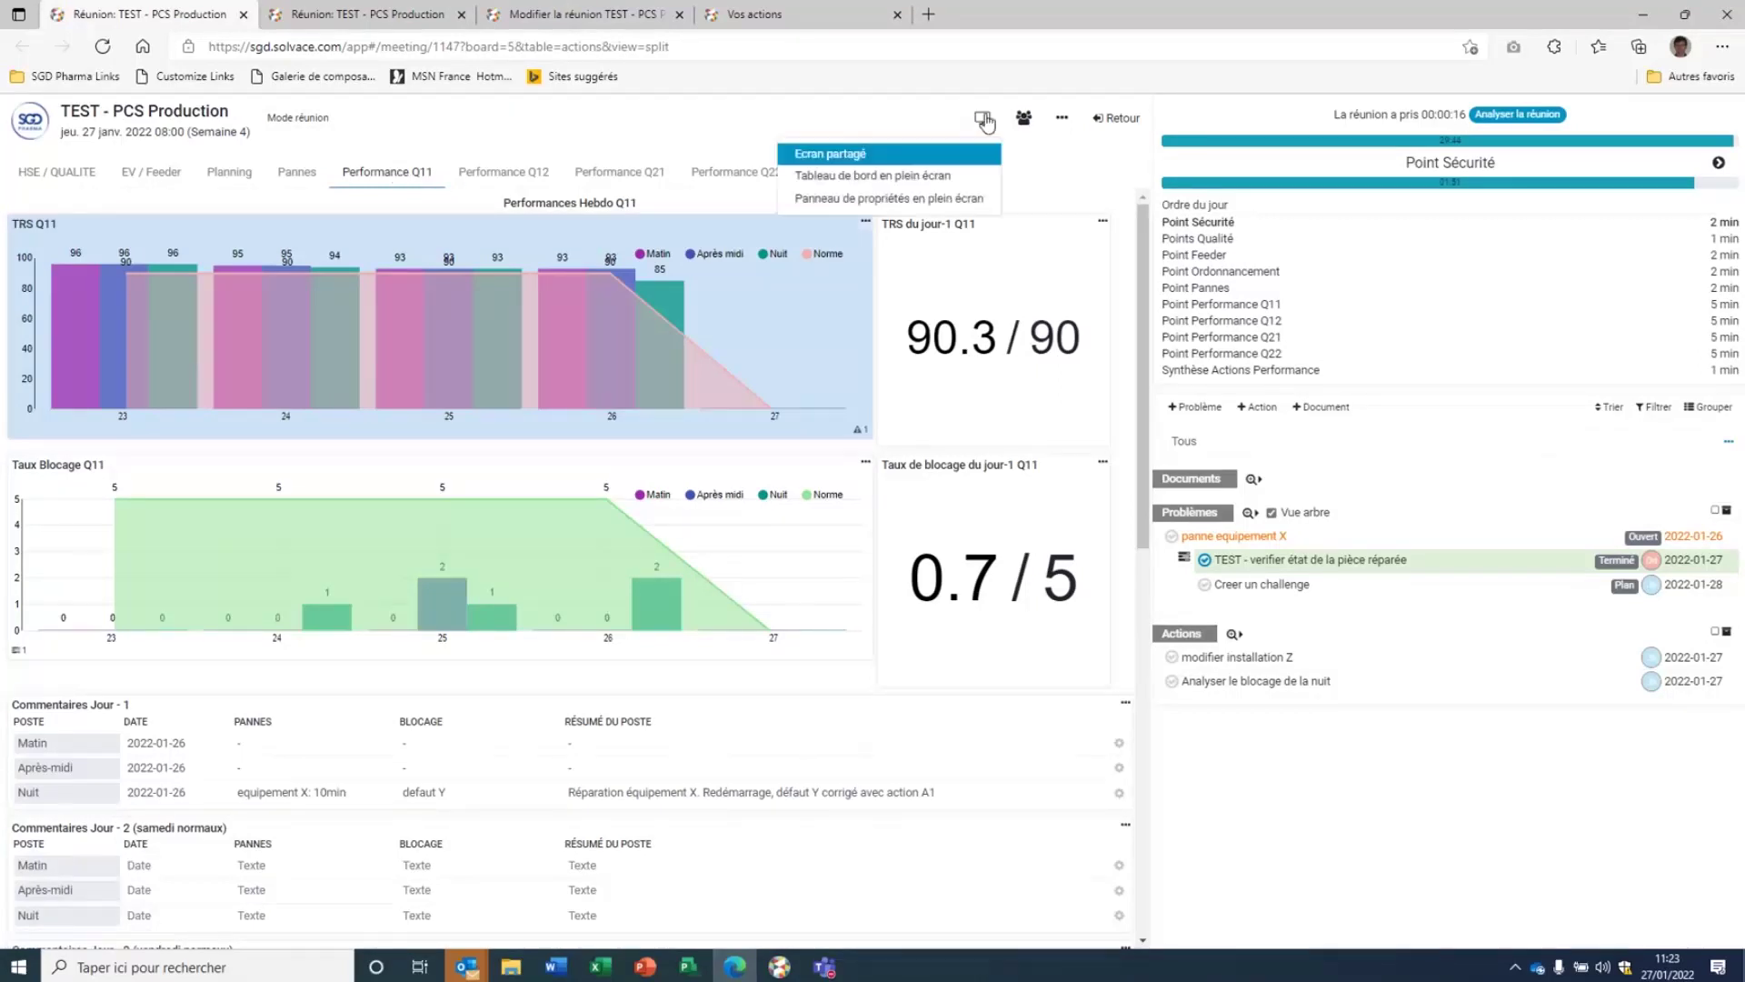
{"action": "left_click", "coordinate": [929, 200]}
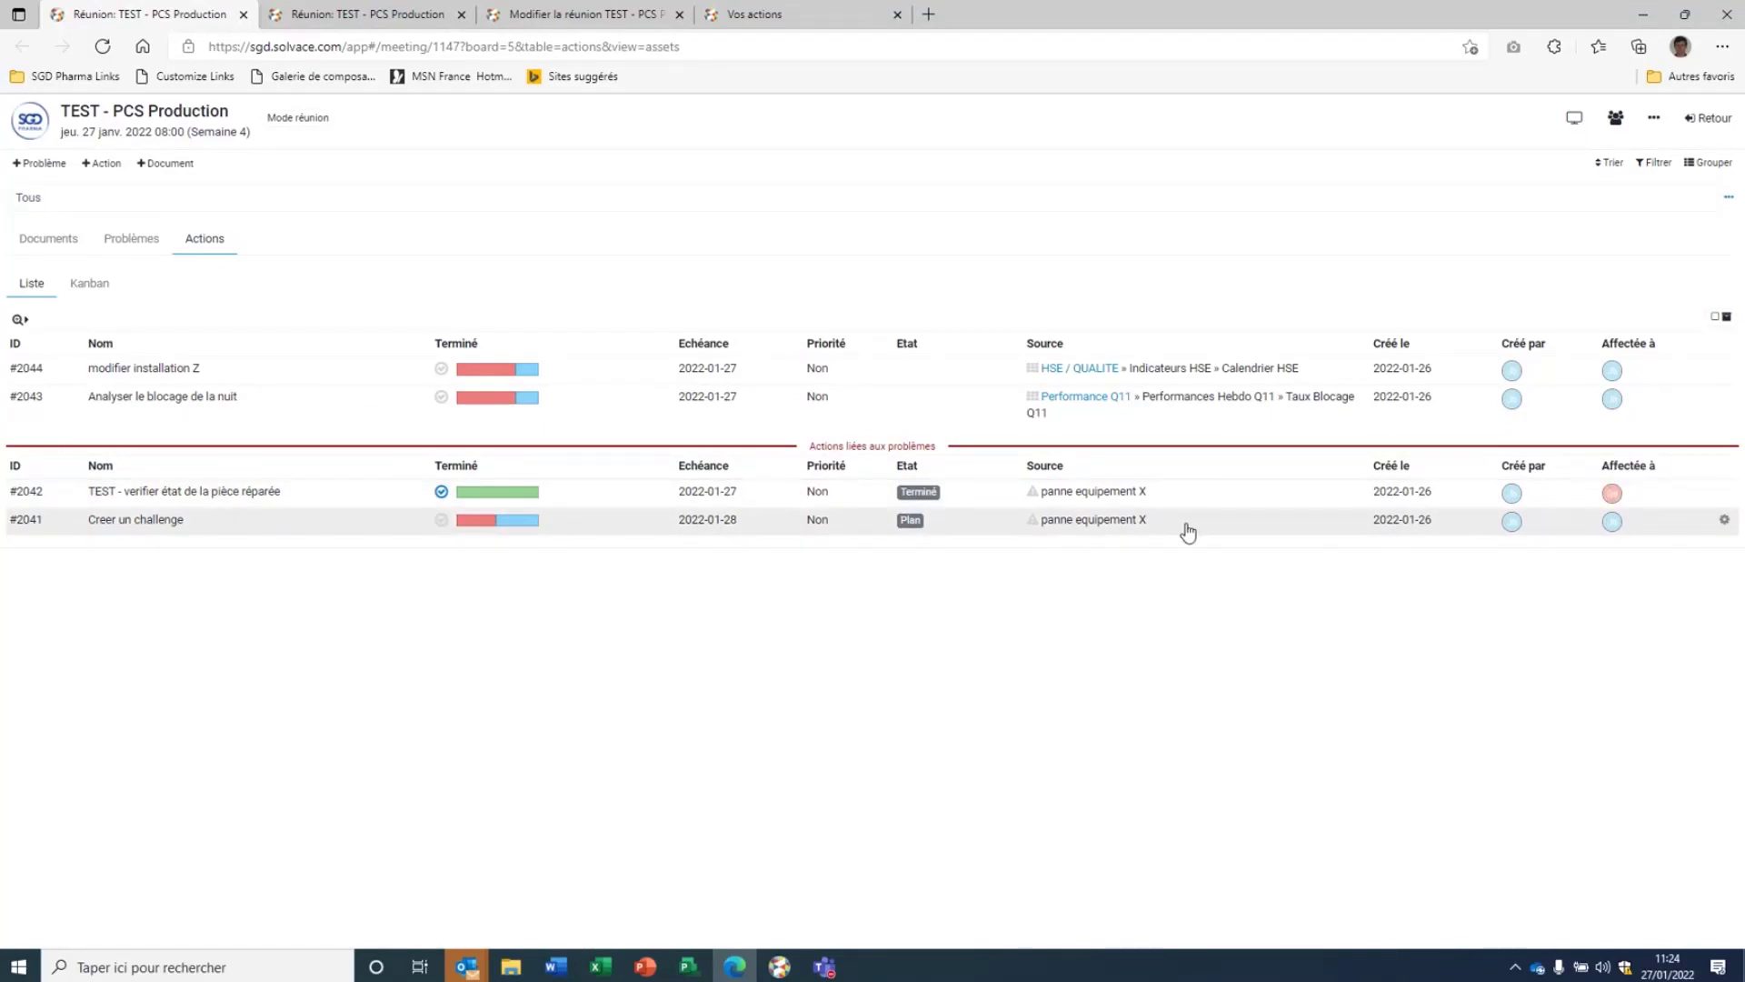
{"action": "left_click", "coordinate": [583, 492]}
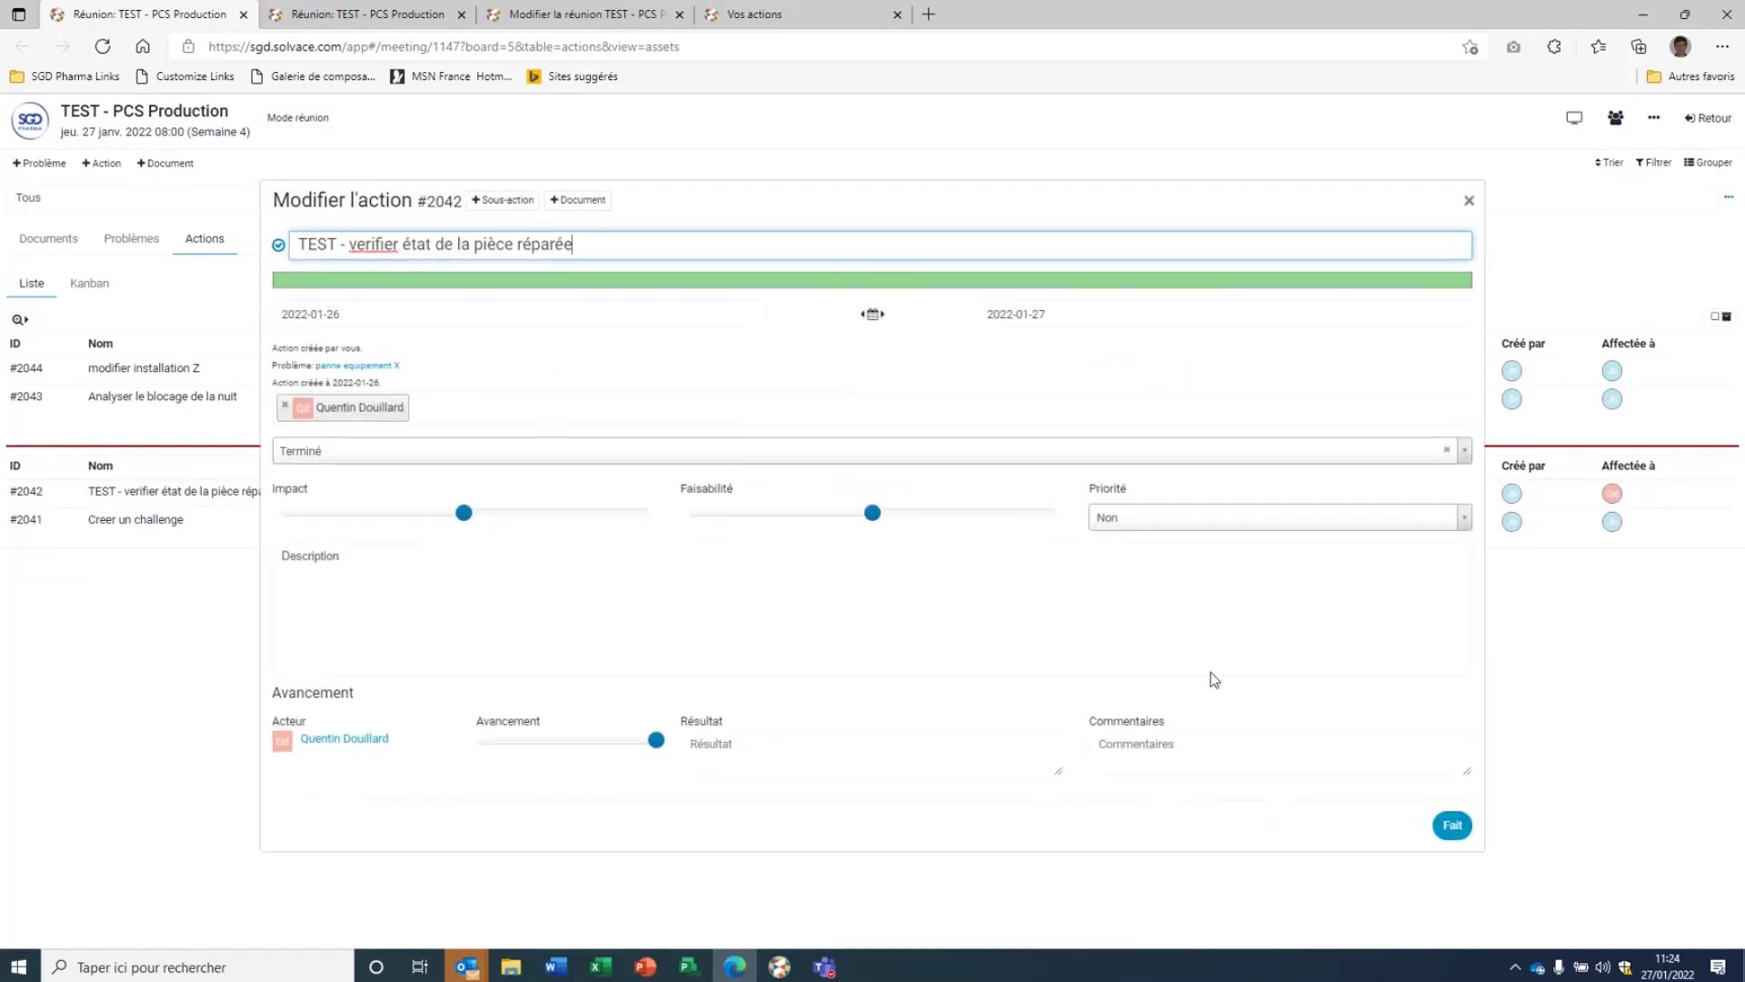
{"action": "left_click", "coordinate": [1469, 200]}
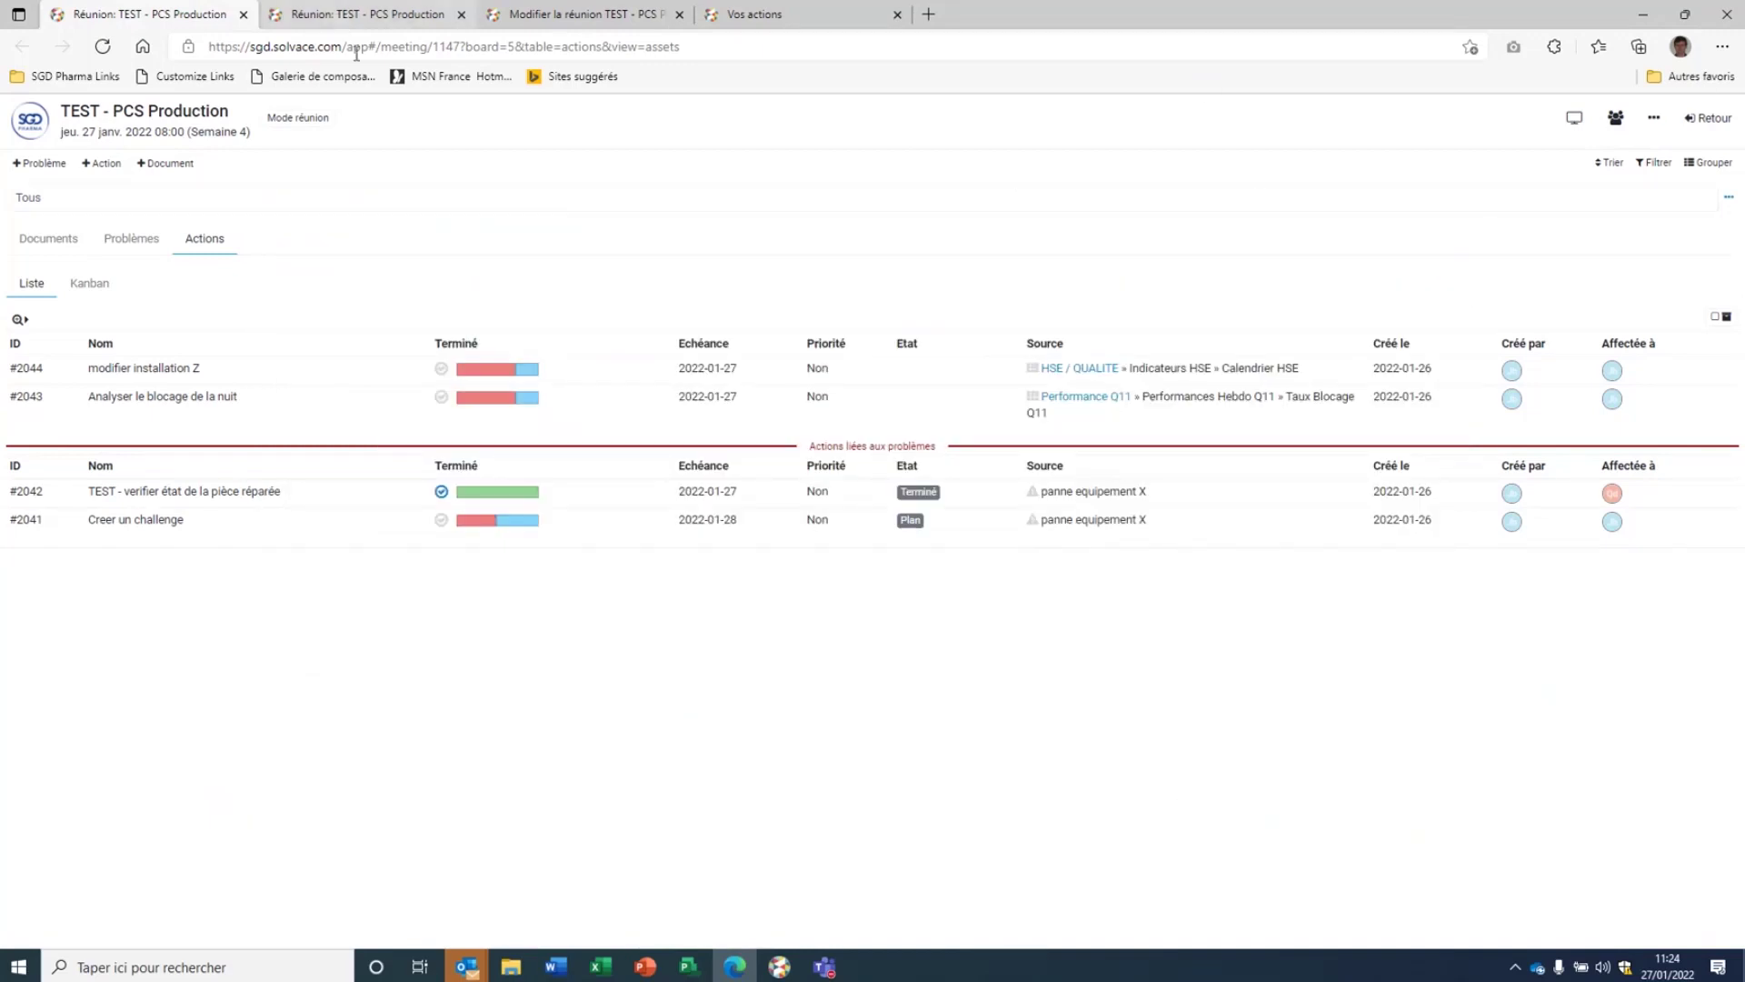
{"action": "mouse_move", "coordinate": [1612, 400]}
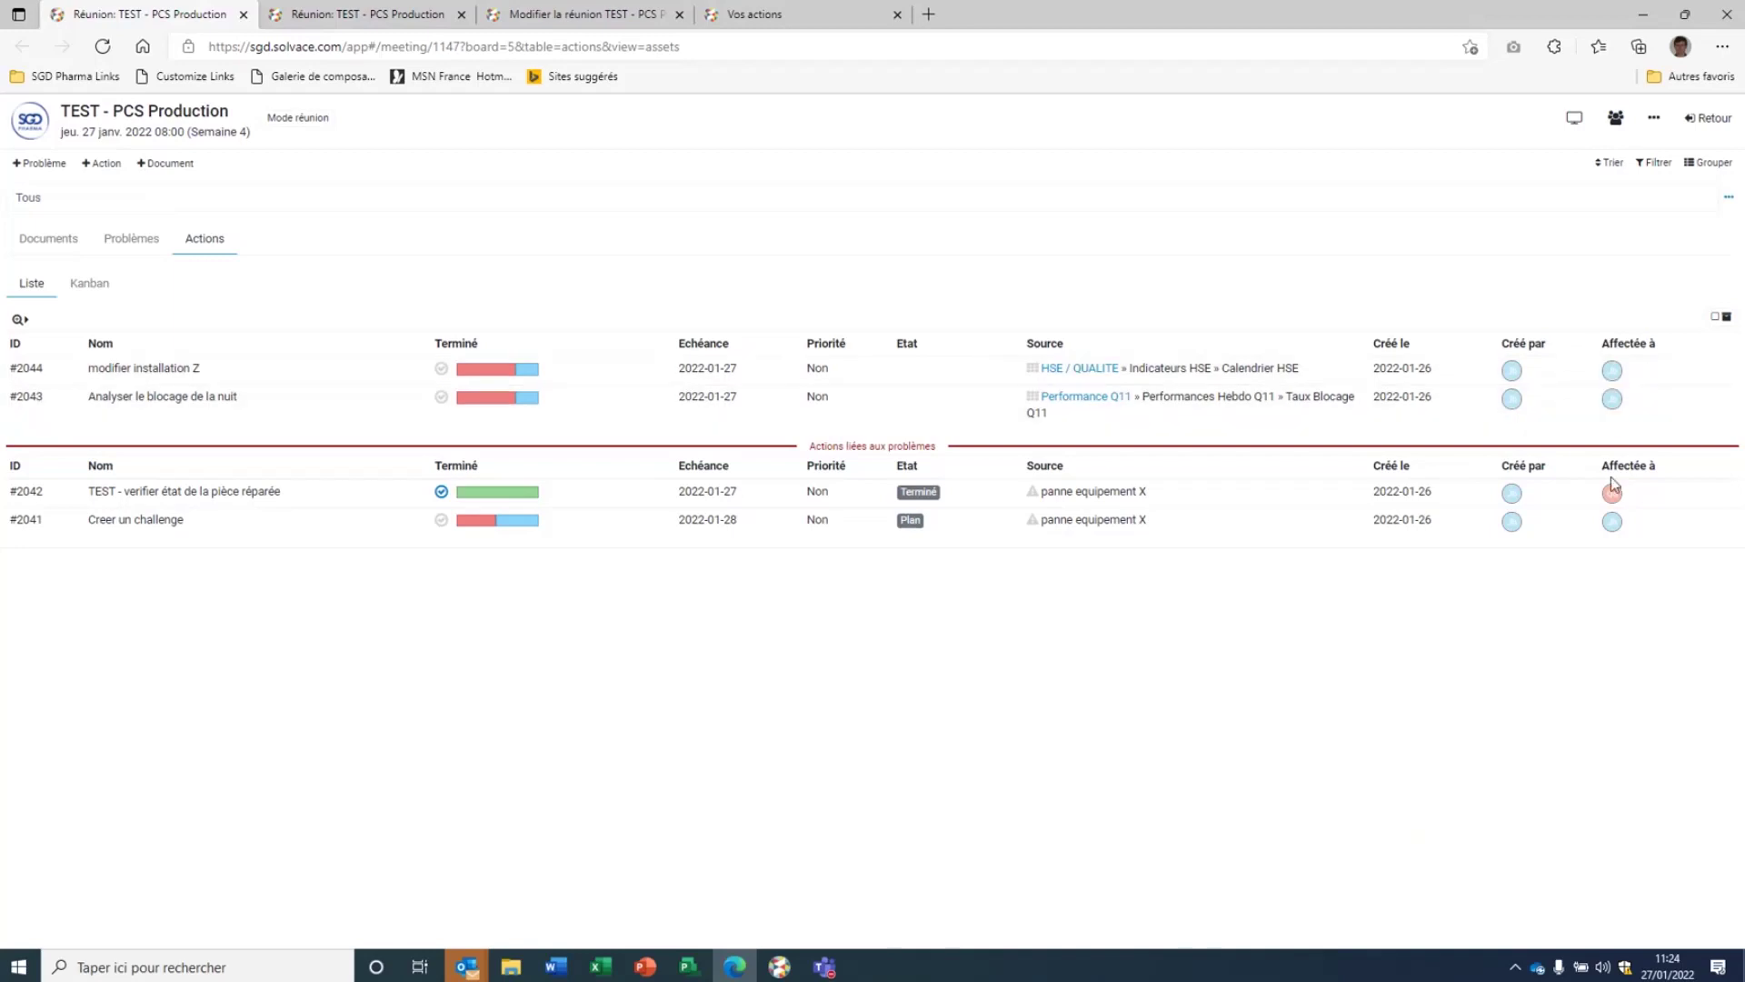
Step: Mark "Creer un challenge" as completed in the personal action list and check the history and the options for "modifier installation Z"
{"action": "left_click", "coordinate": [769, 23]}
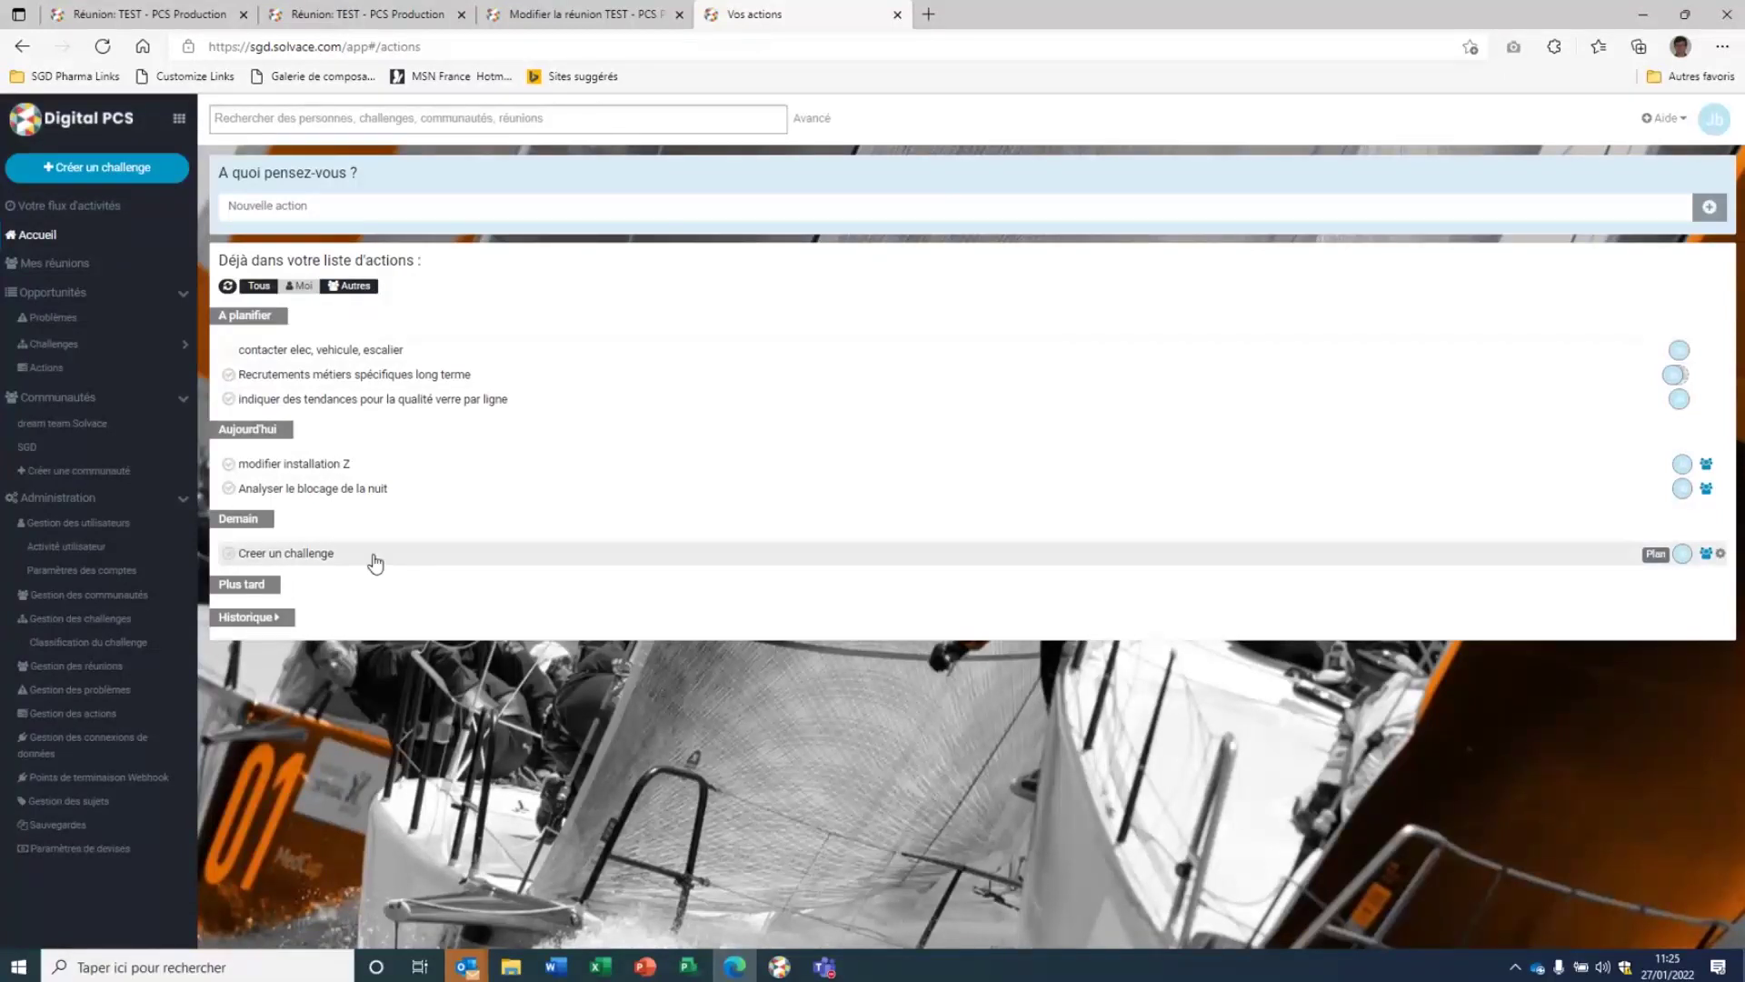
{"action": "left_click", "coordinate": [229, 553]}
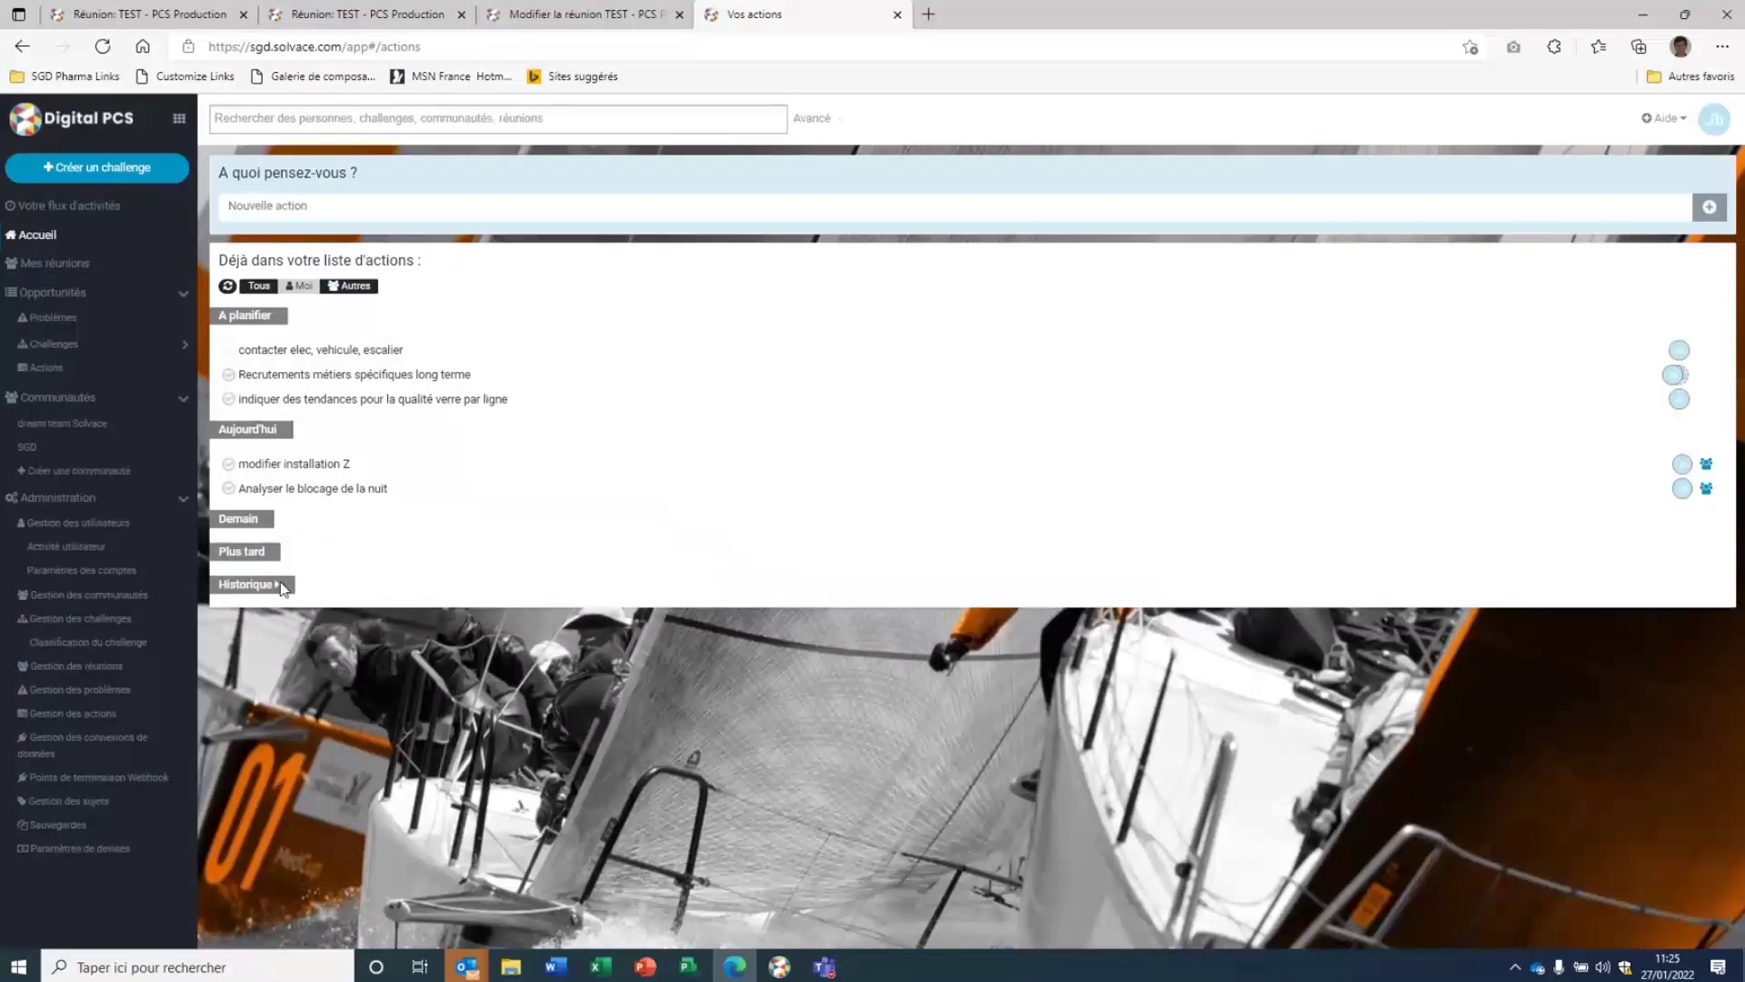
{"action": "left_click", "coordinate": [278, 588]}
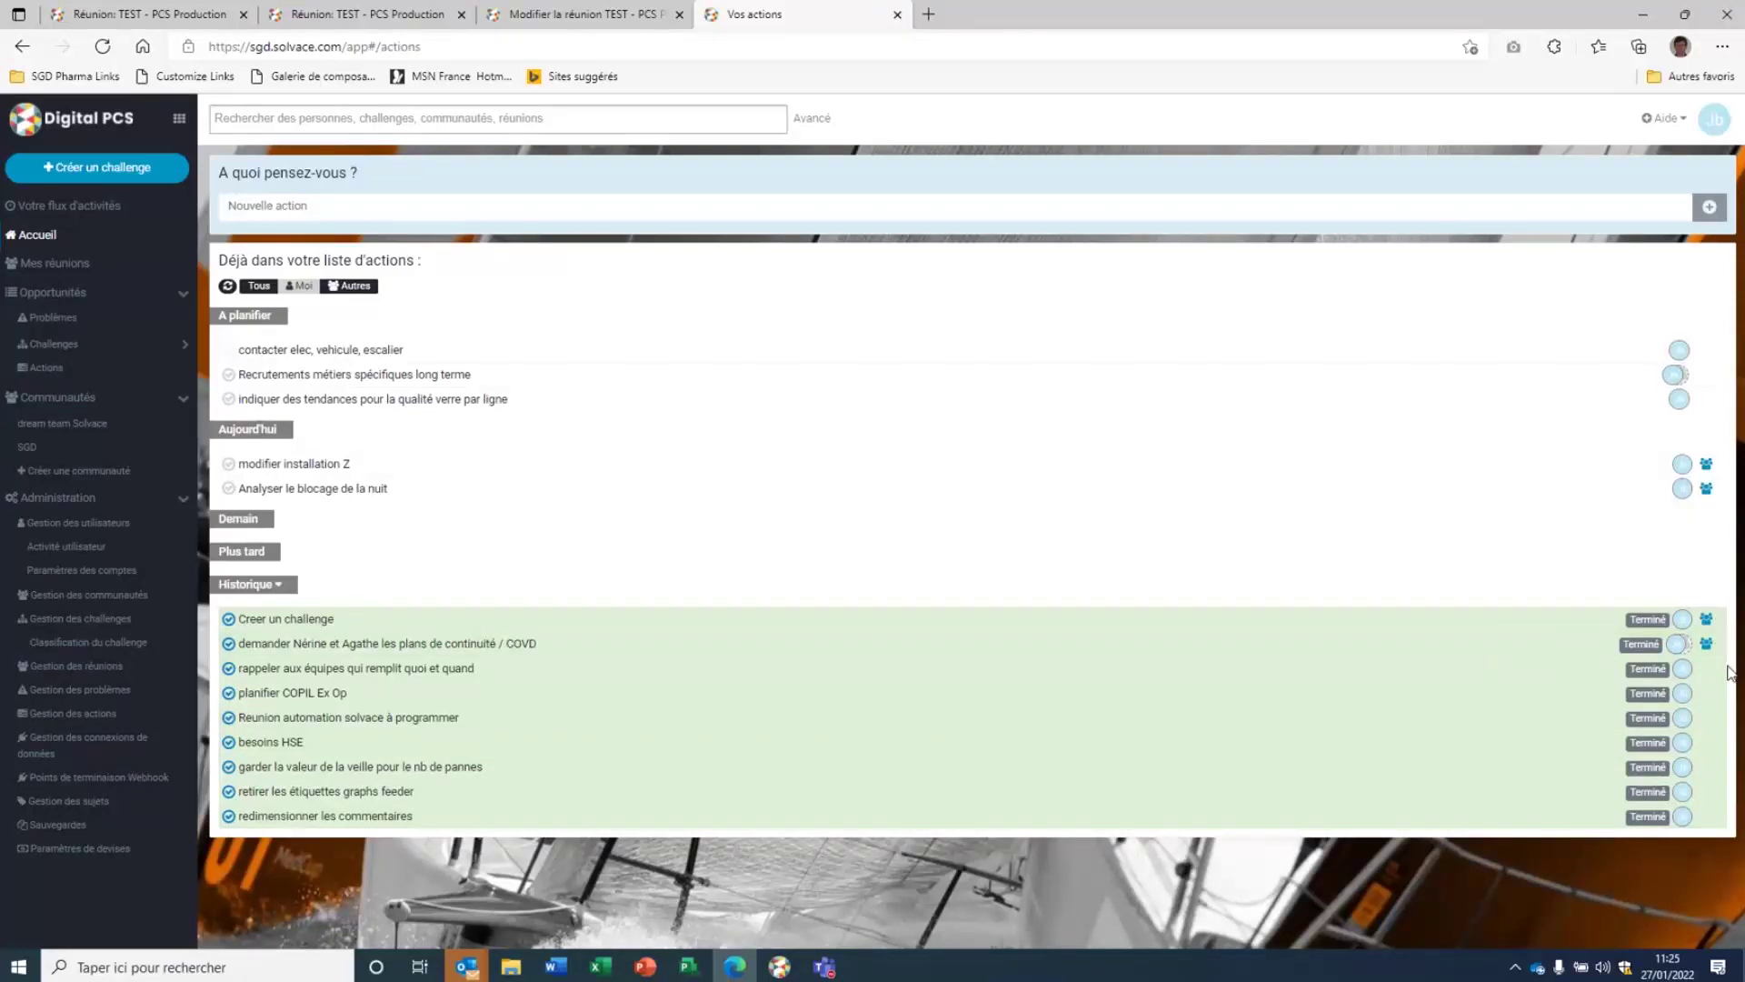
{"action": "left_click", "coordinate": [282, 586]}
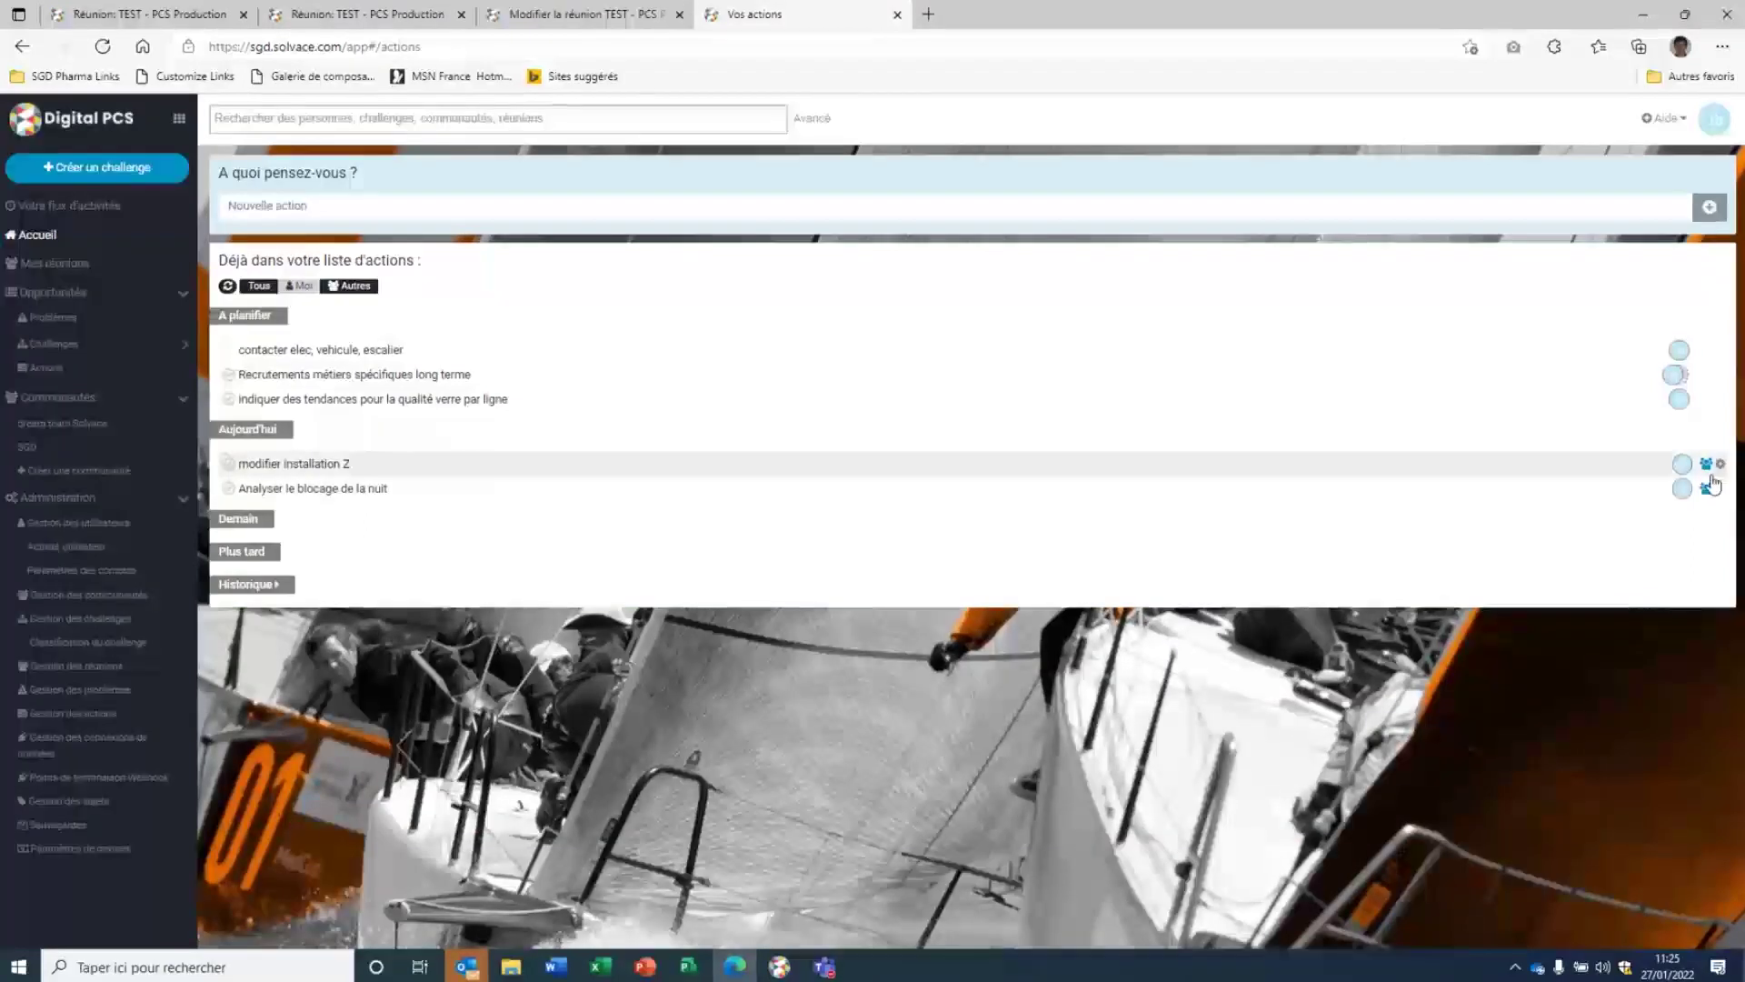
{"action": "left_click", "coordinate": [1721, 465]}
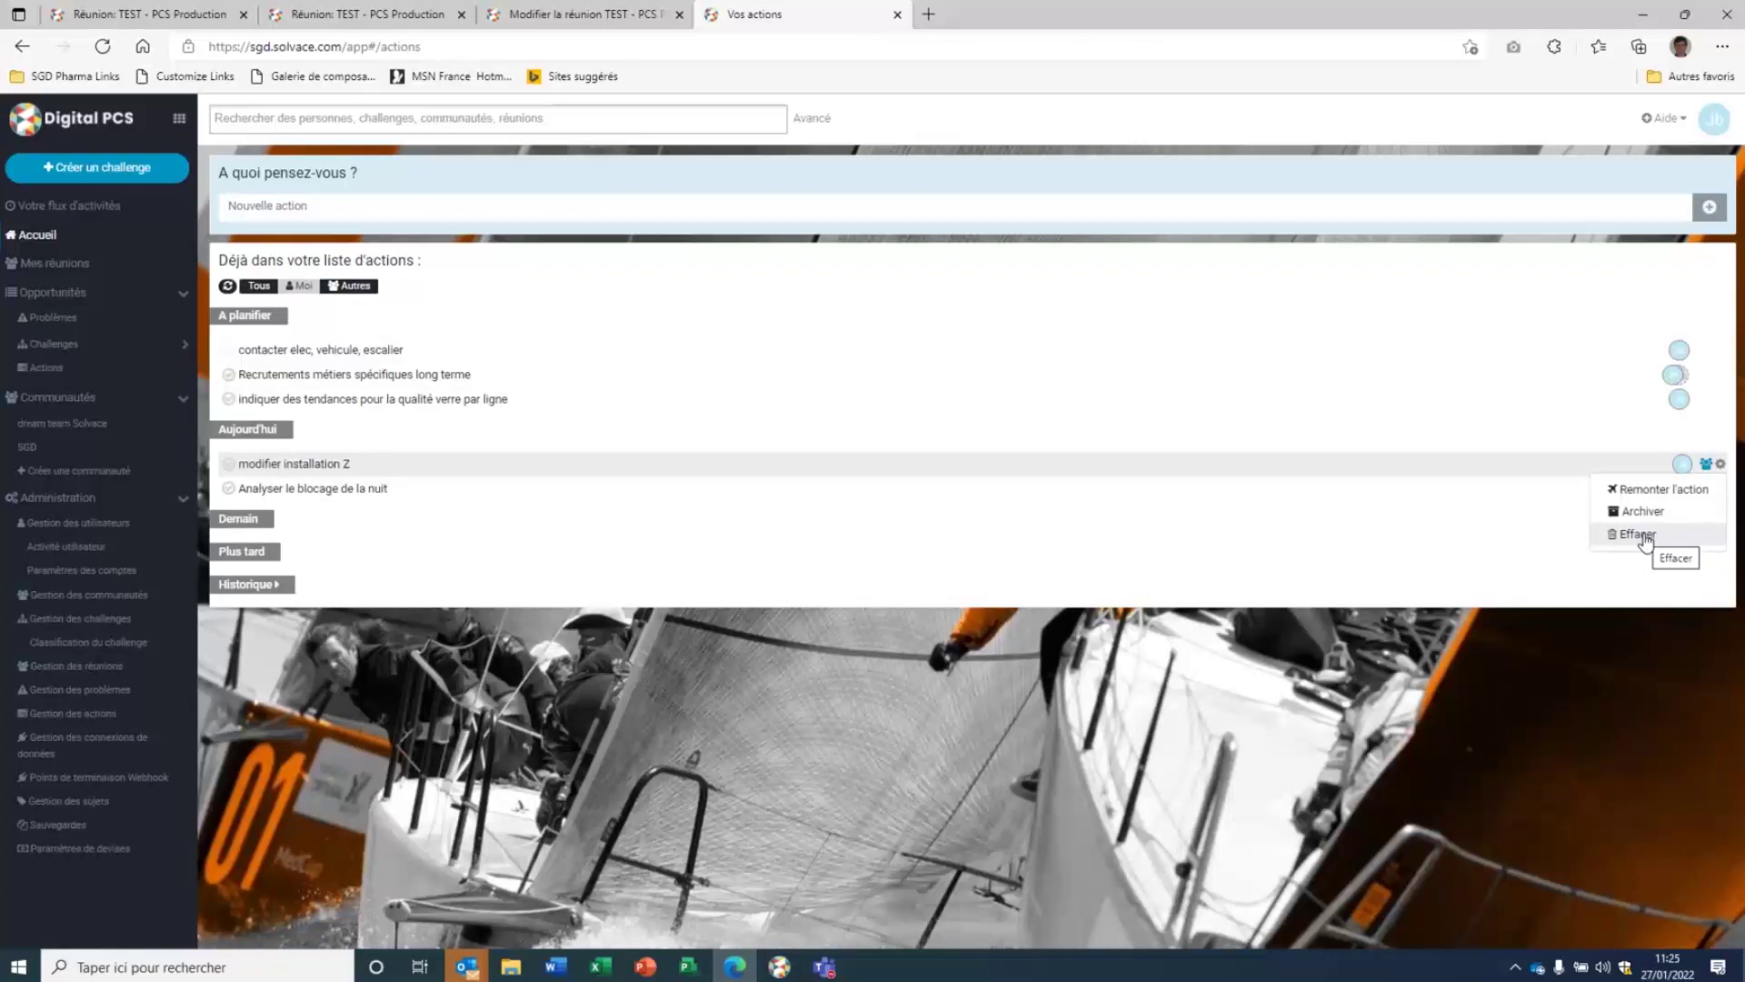
Step: Restore the 27 January meeting to the split-screen view and compare its problems and actions with those in the 28 January meeting
{"action": "left_click", "coordinate": [198, 16]}
{"action": "left_click", "coordinate": [346, 14]}
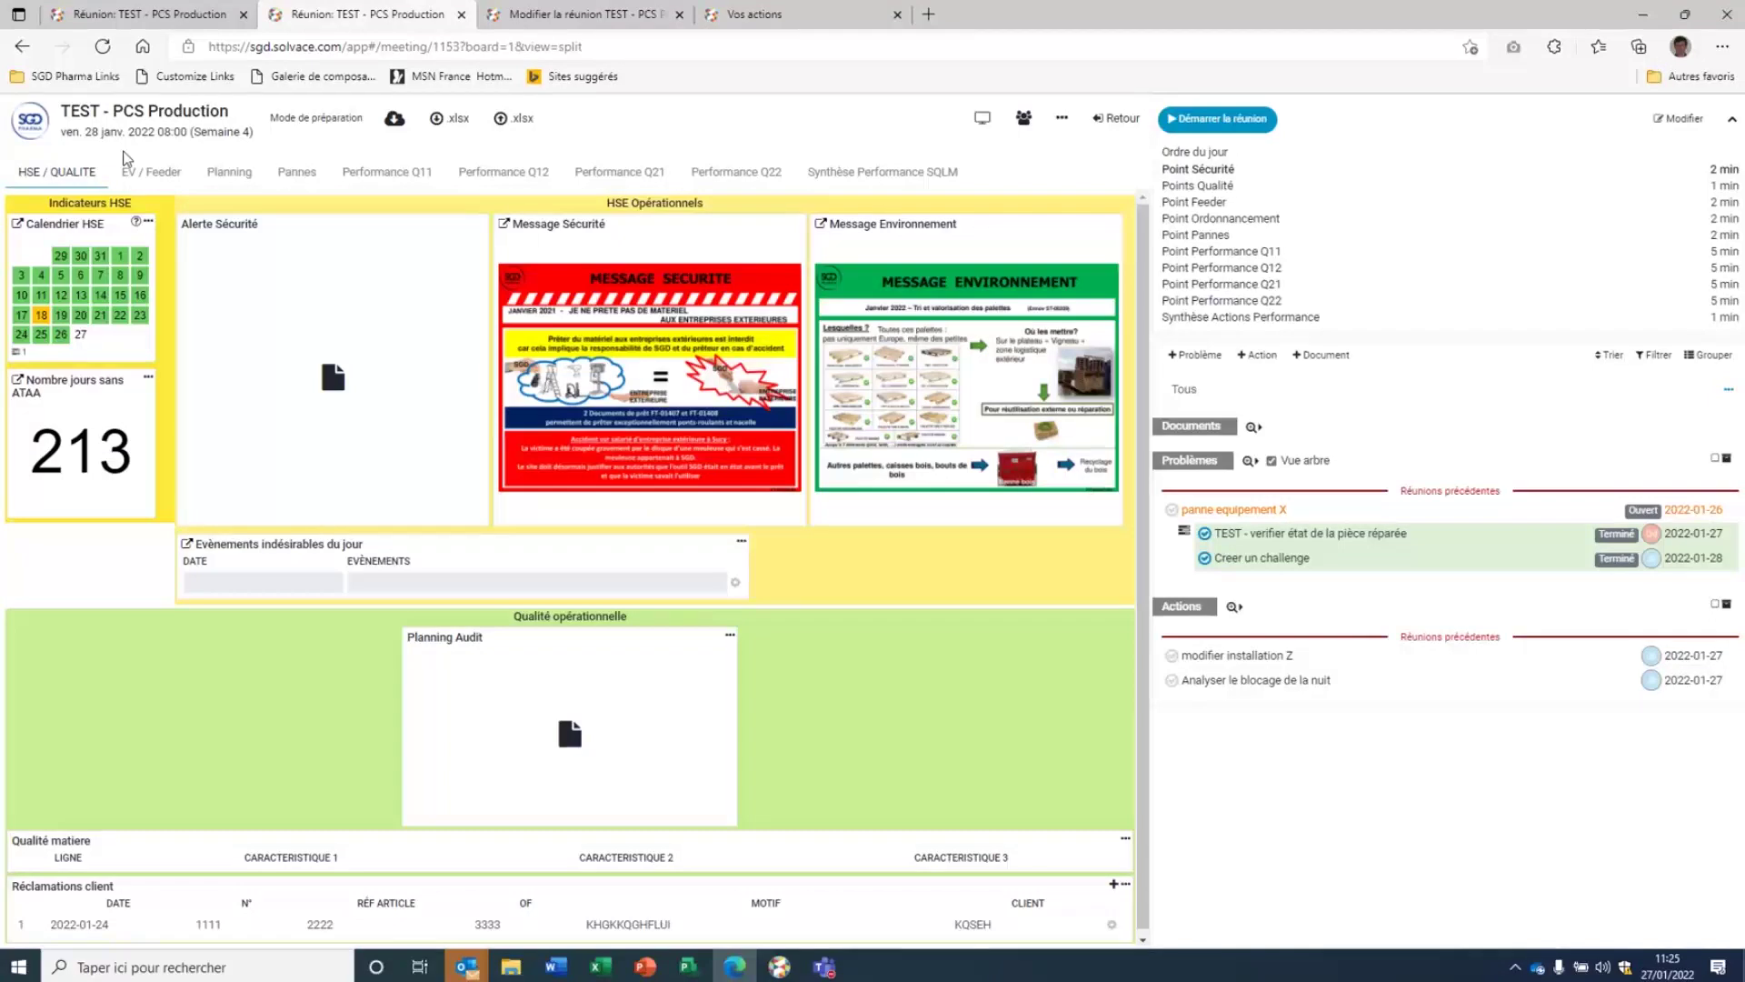
{"action": "left_click", "coordinate": [86, 18]}
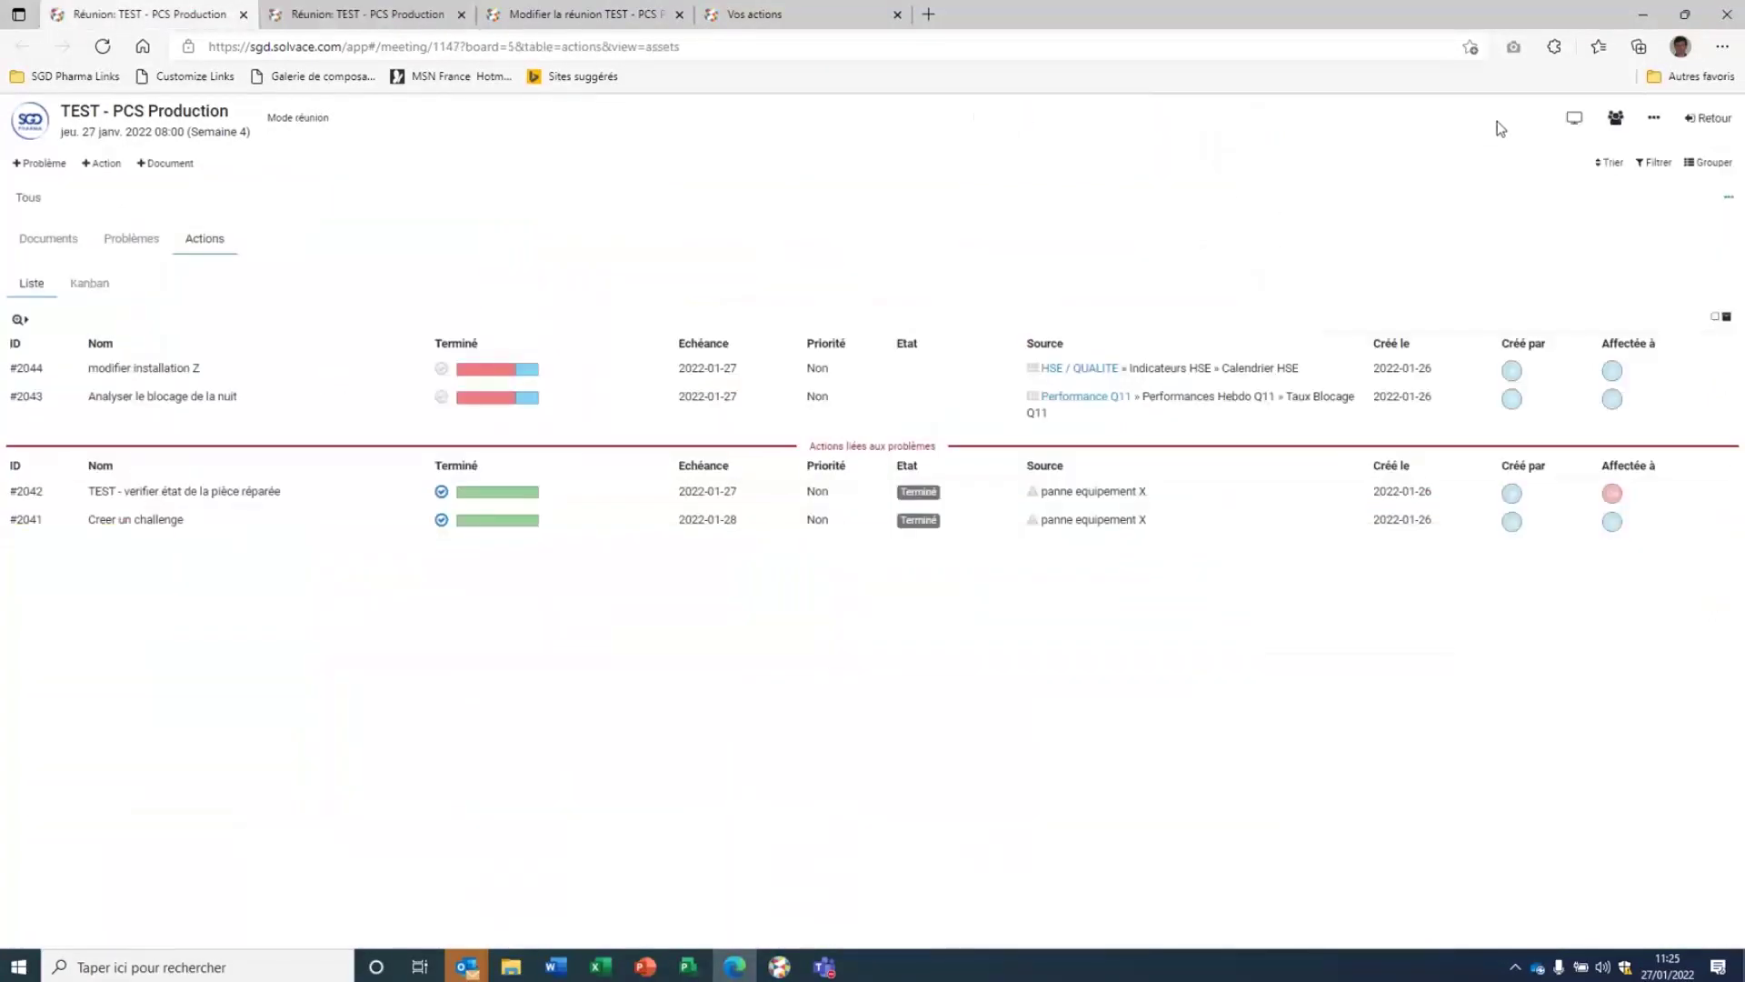
{"action": "left_click", "coordinate": [1574, 119]}
{"action": "left_click", "coordinate": [1433, 157]}
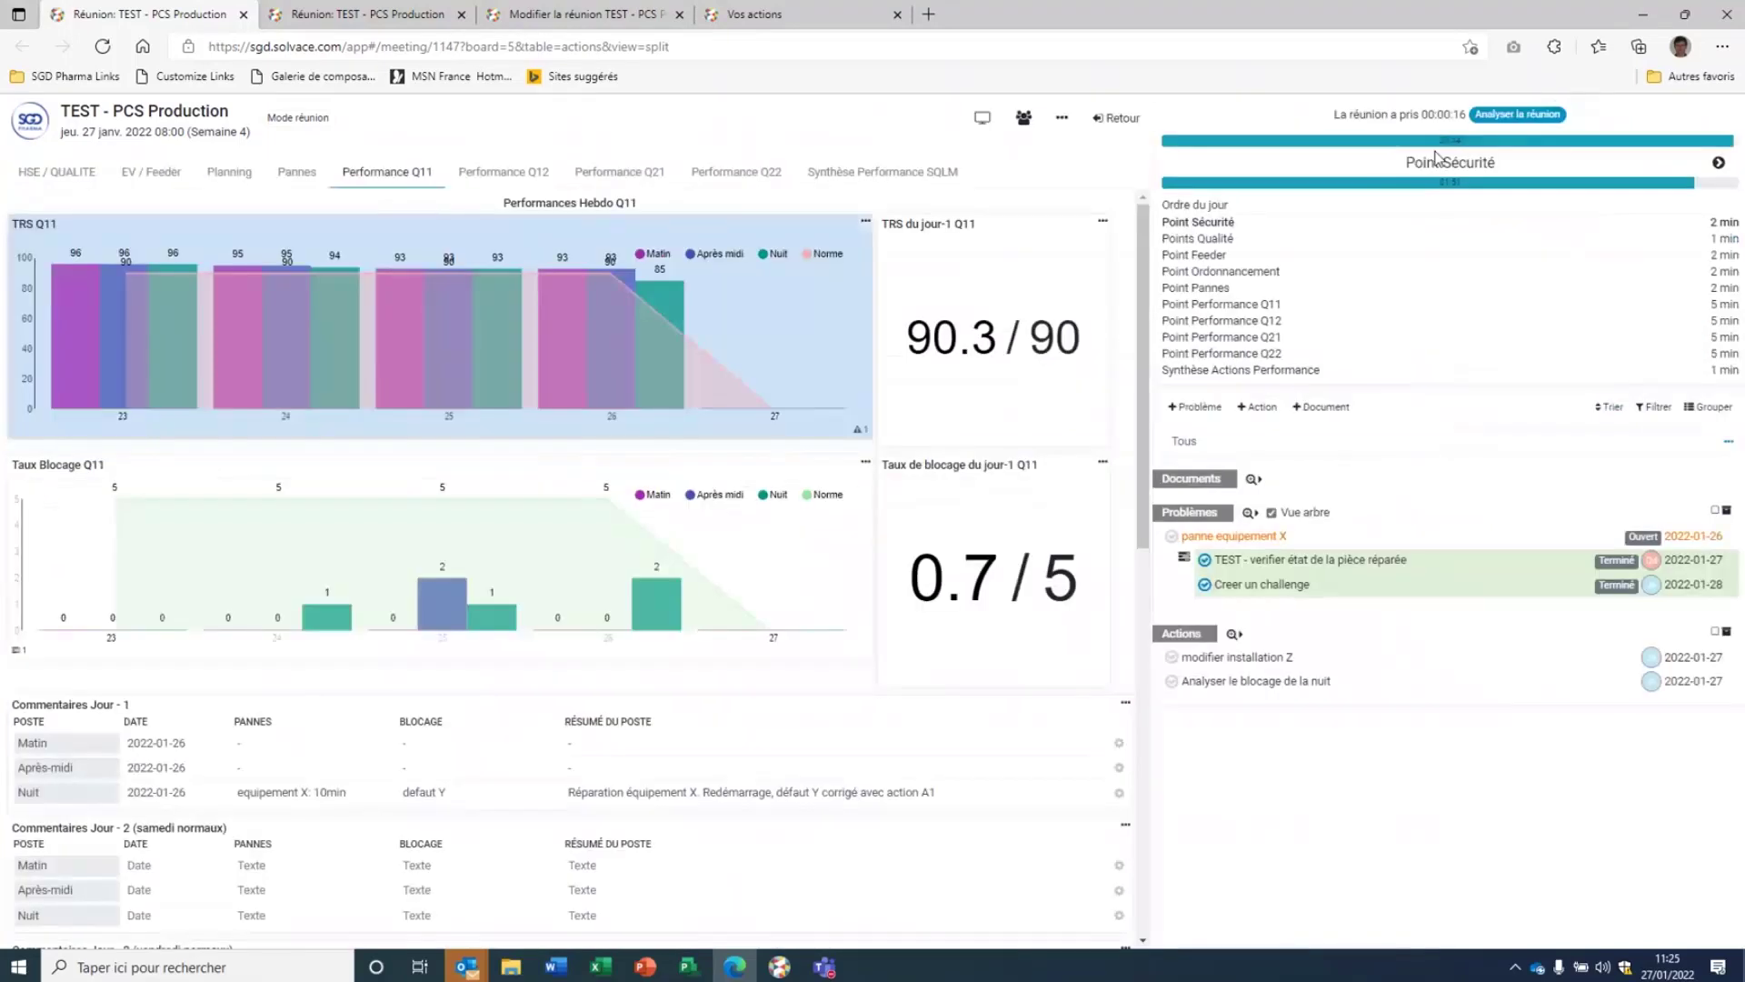
{"action": "left_click", "coordinate": [312, 14]}
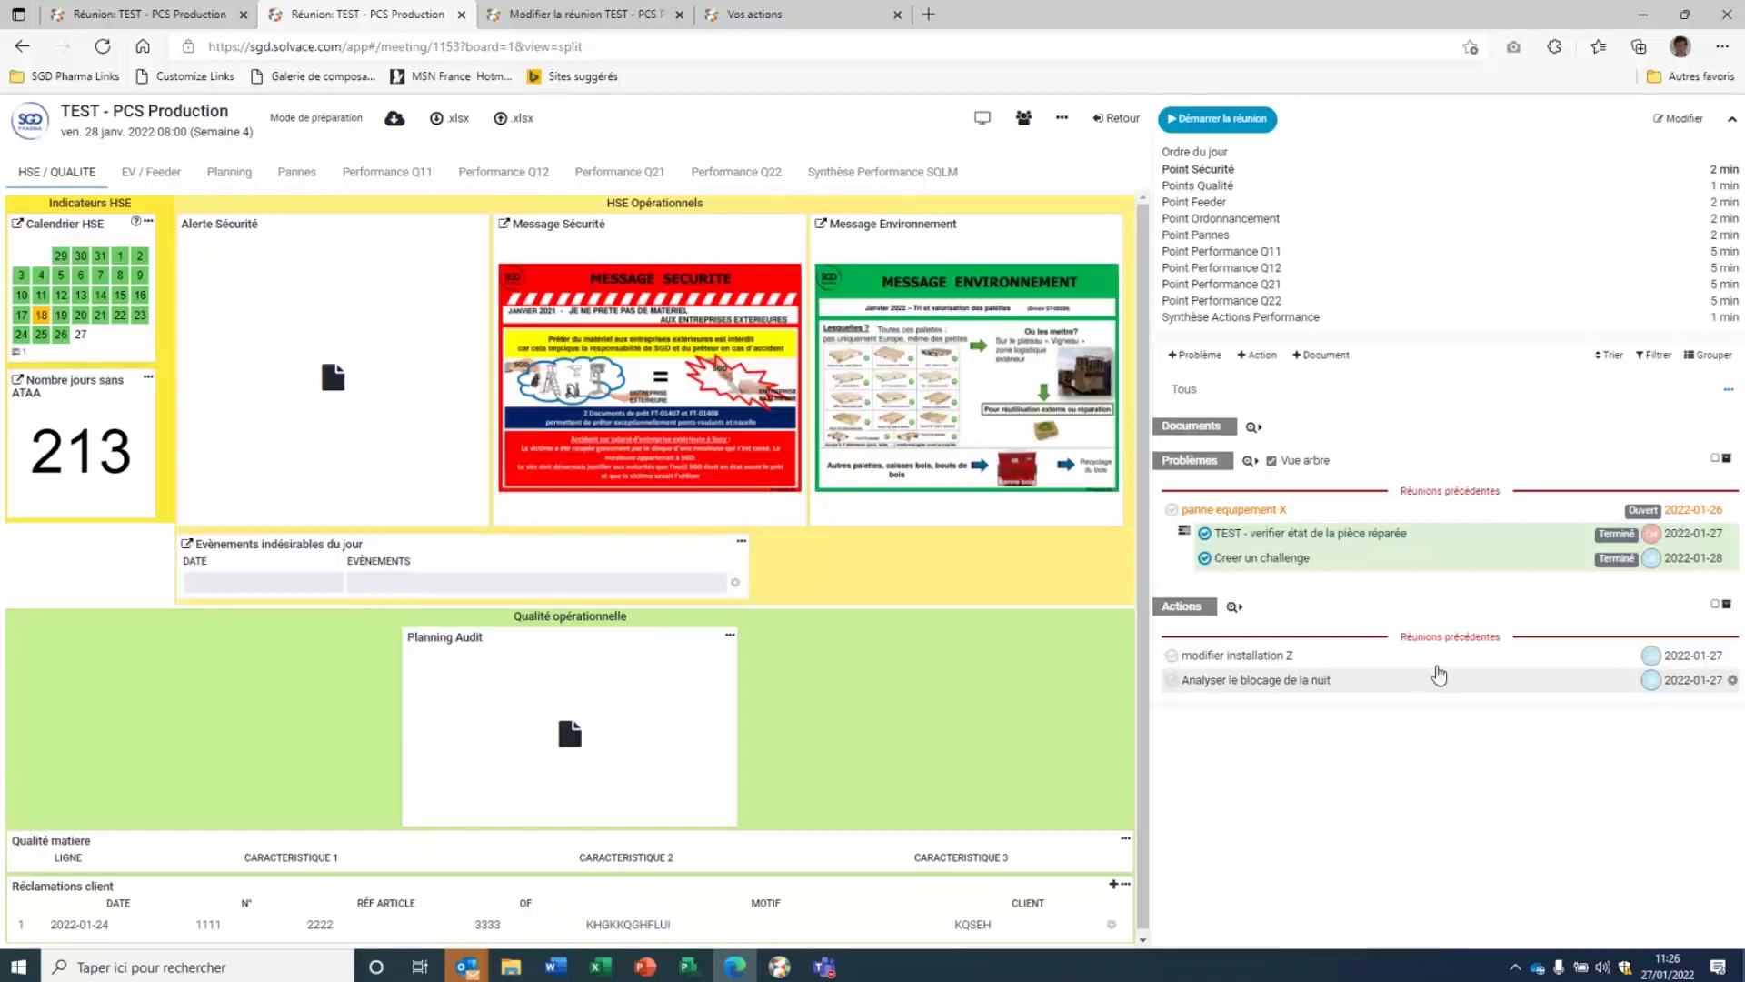
Step: Start the 28 January meeting and advance the agenda past the safety and quality items to Point Feeder
{"action": "left_click", "coordinate": [1182, 121]}
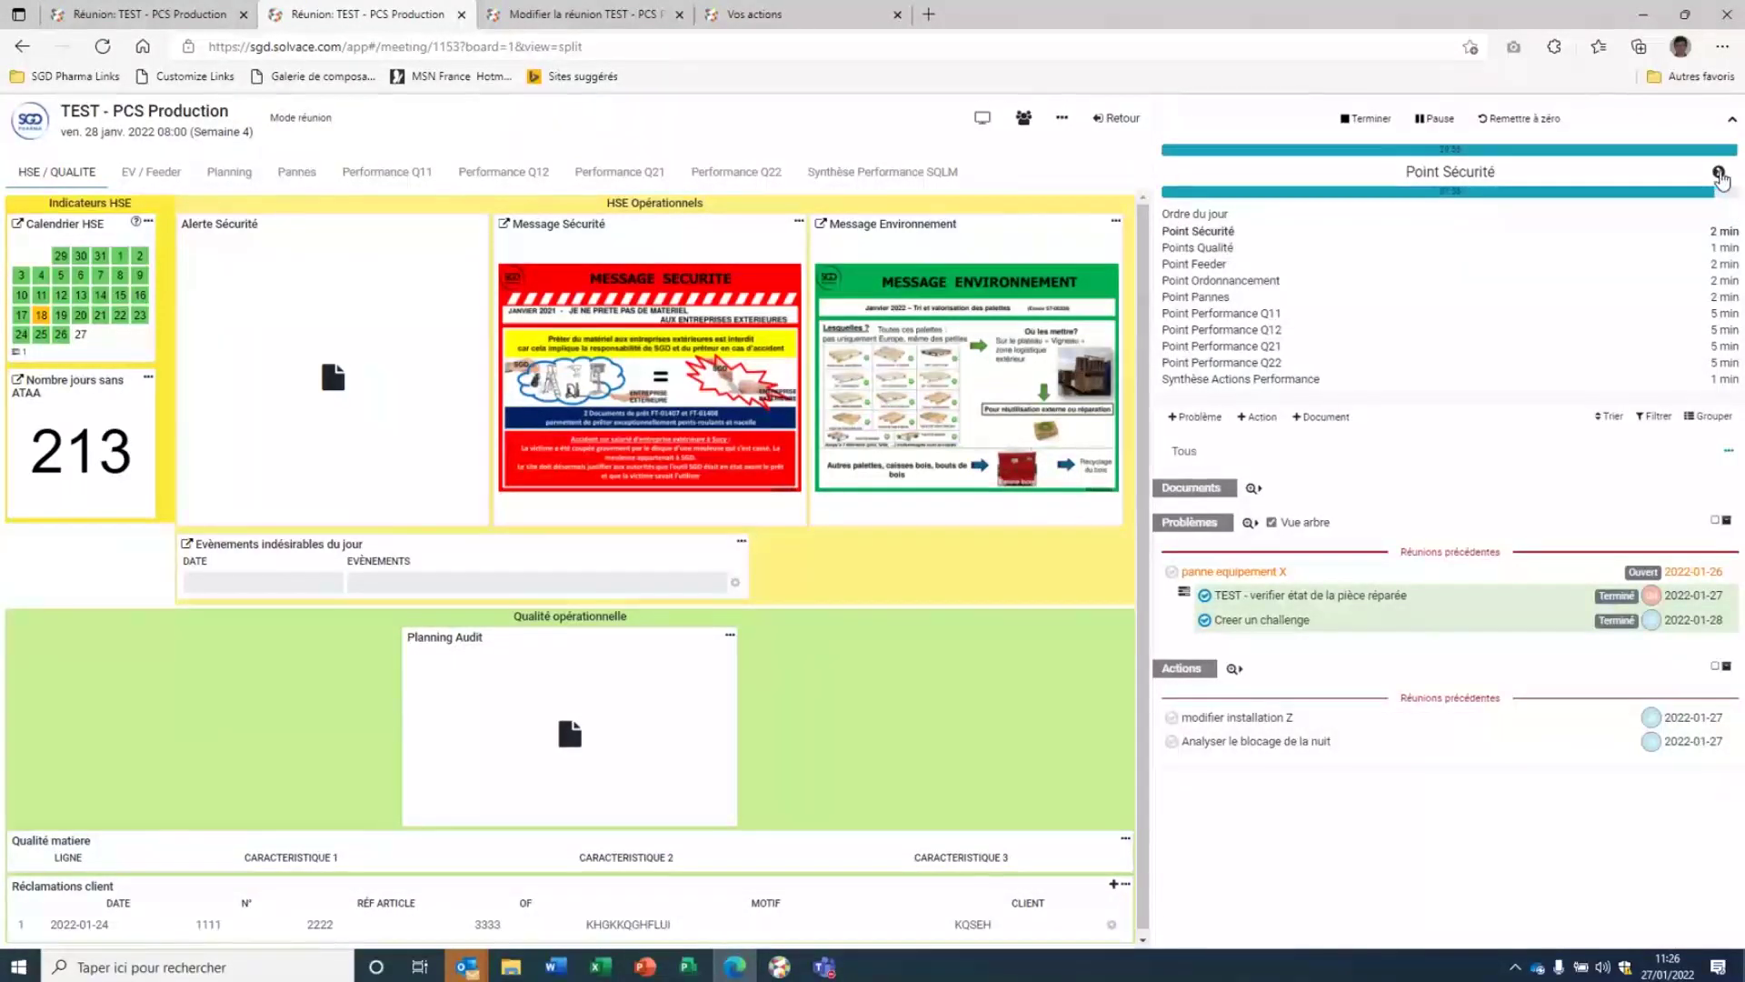
{"action": "left_click", "coordinate": [1719, 173]}
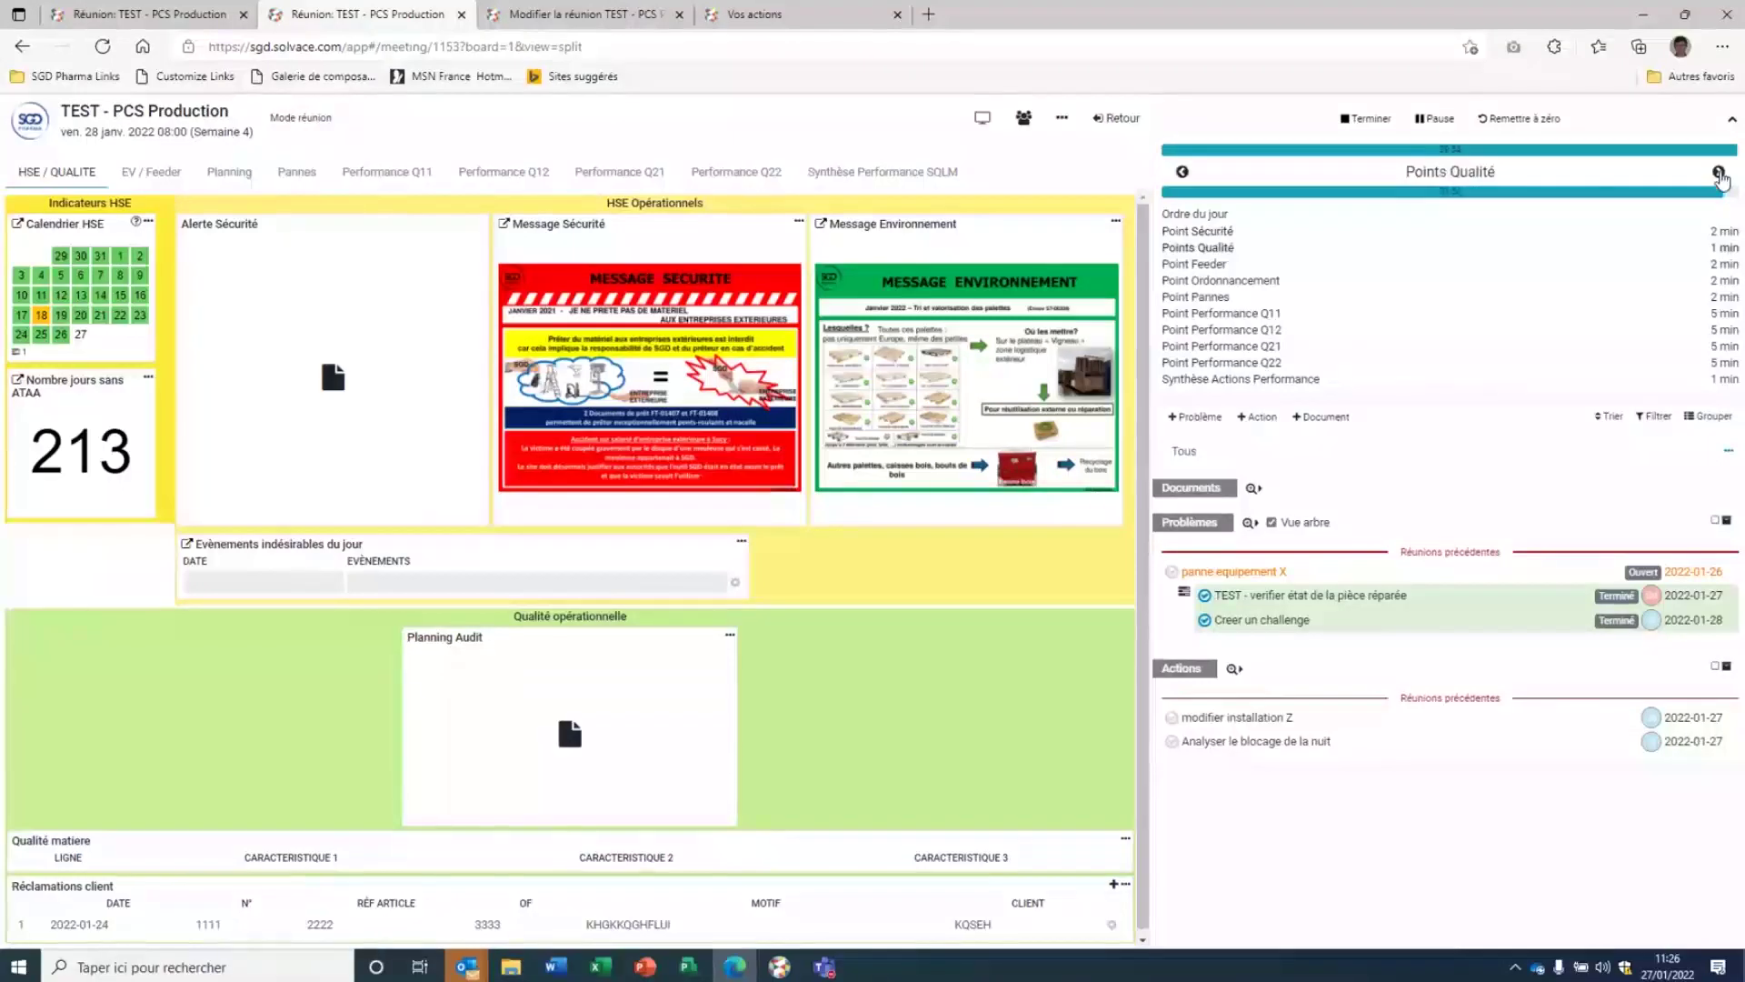
{"action": "left_click", "coordinate": [1719, 173]}
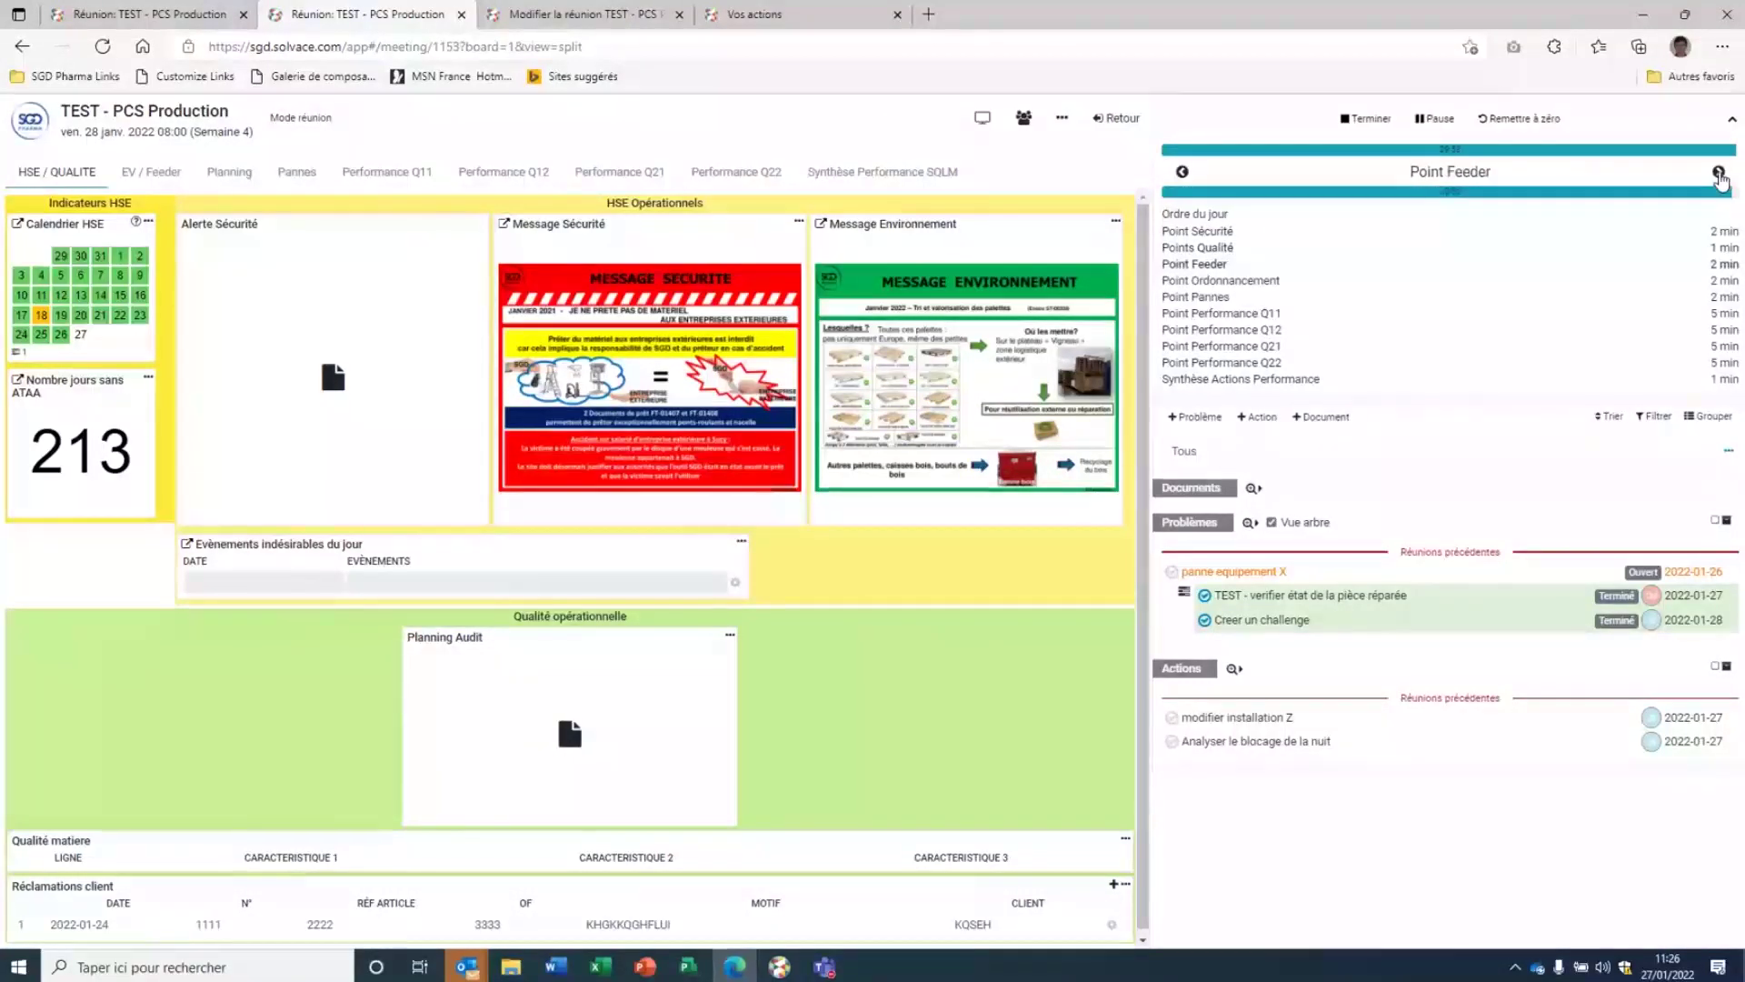
Step: Look through the EV / Feeder, Planning and Pannes boards and open the Performance Q11 board
{"action": "left_click", "coordinate": [152, 173]}
{"action": "left_click", "coordinate": [212, 172]}
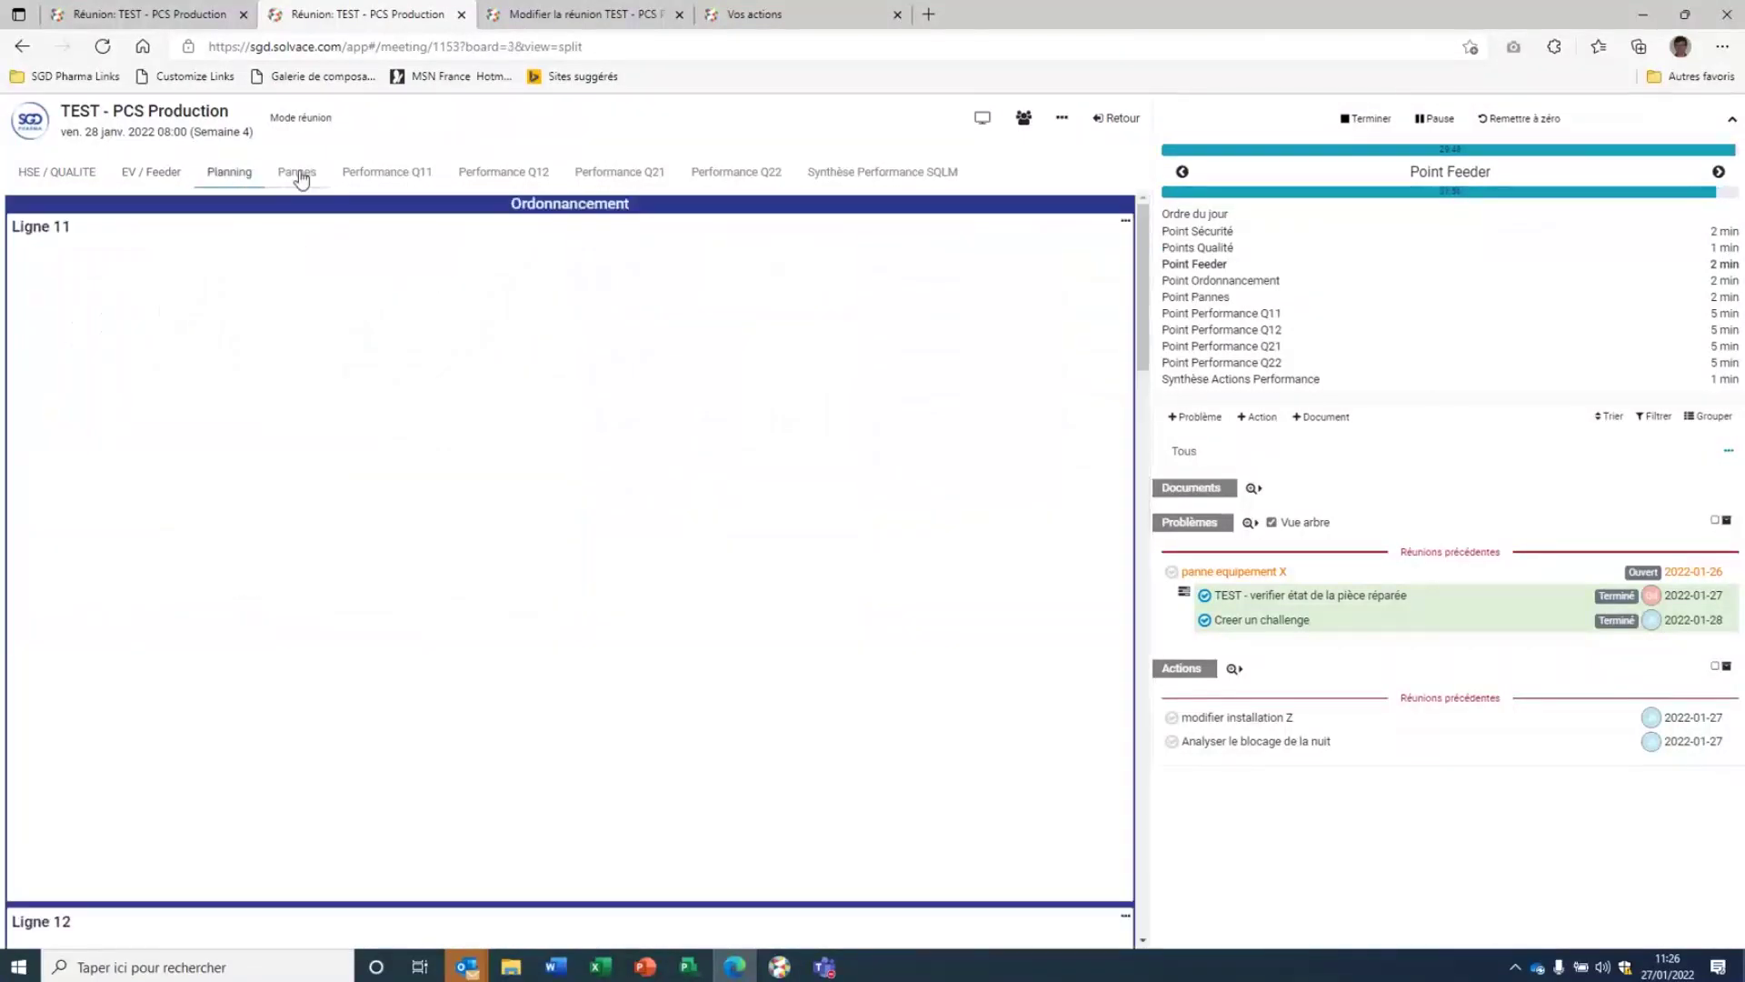
{"action": "left_click", "coordinate": [301, 180]}
{"action": "left_click", "coordinate": [376, 175]}
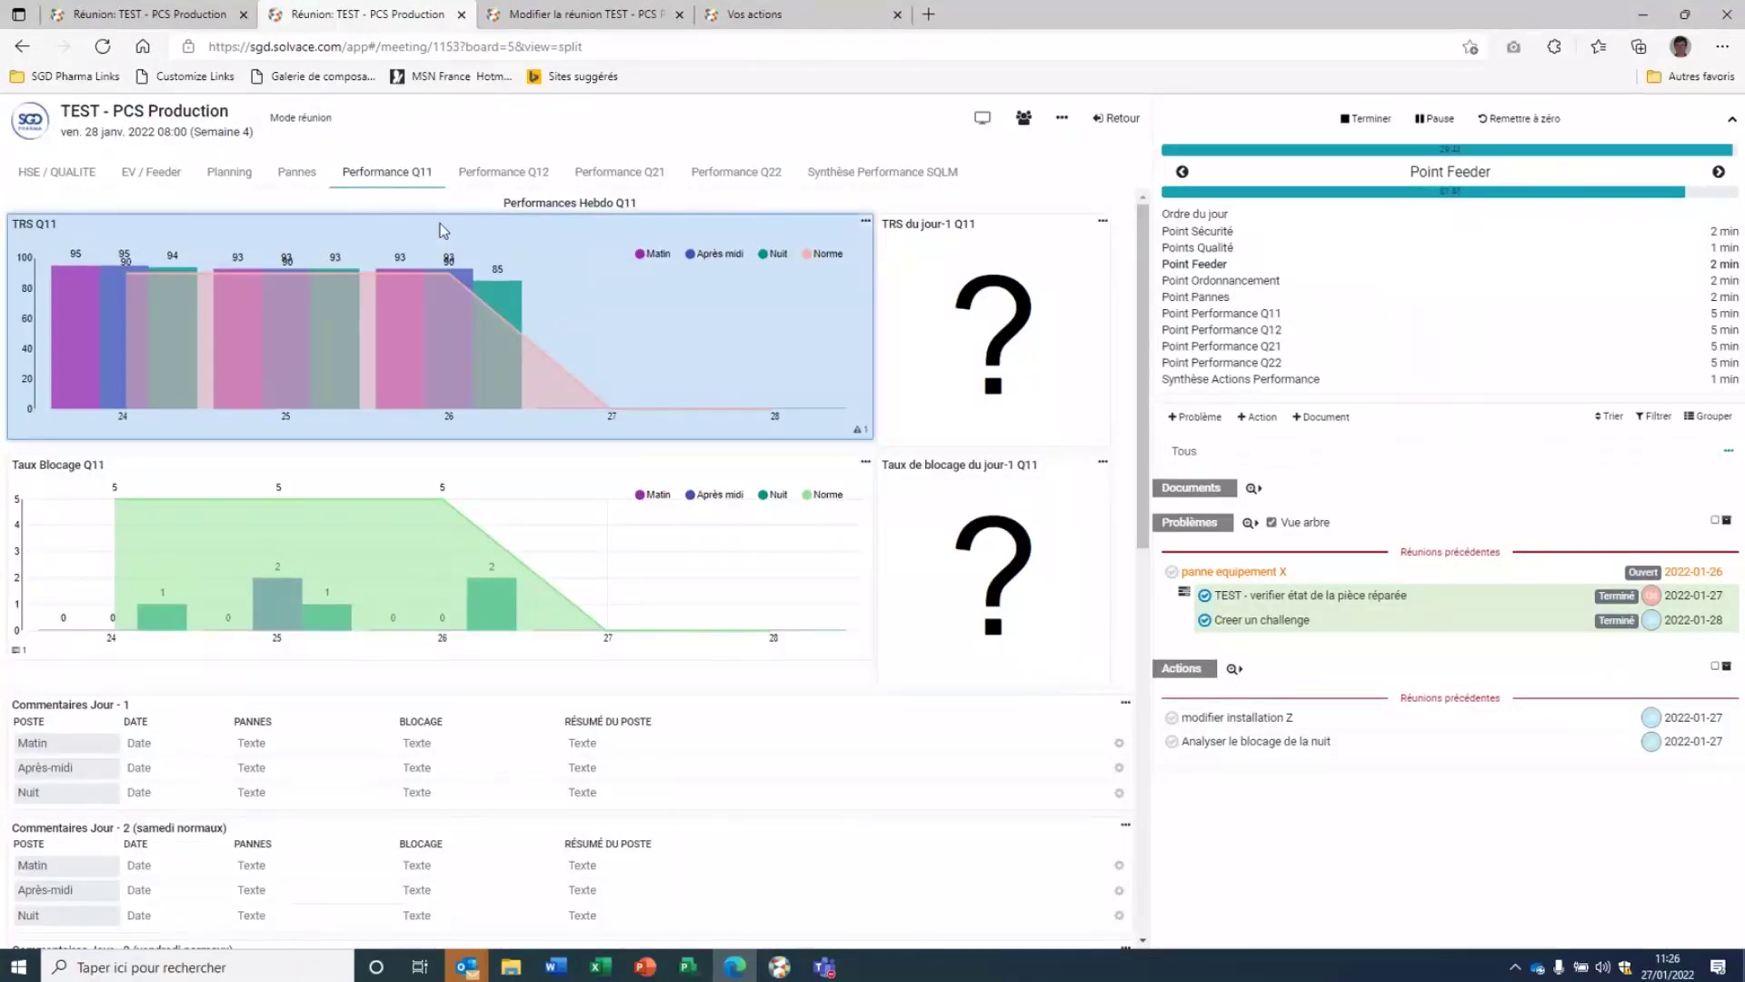
Step: Switch the meeting to preparation mode and set the "TRS du jour-1 Q11" indicator value to 15
{"action": "left_click", "coordinate": [1005, 322]}
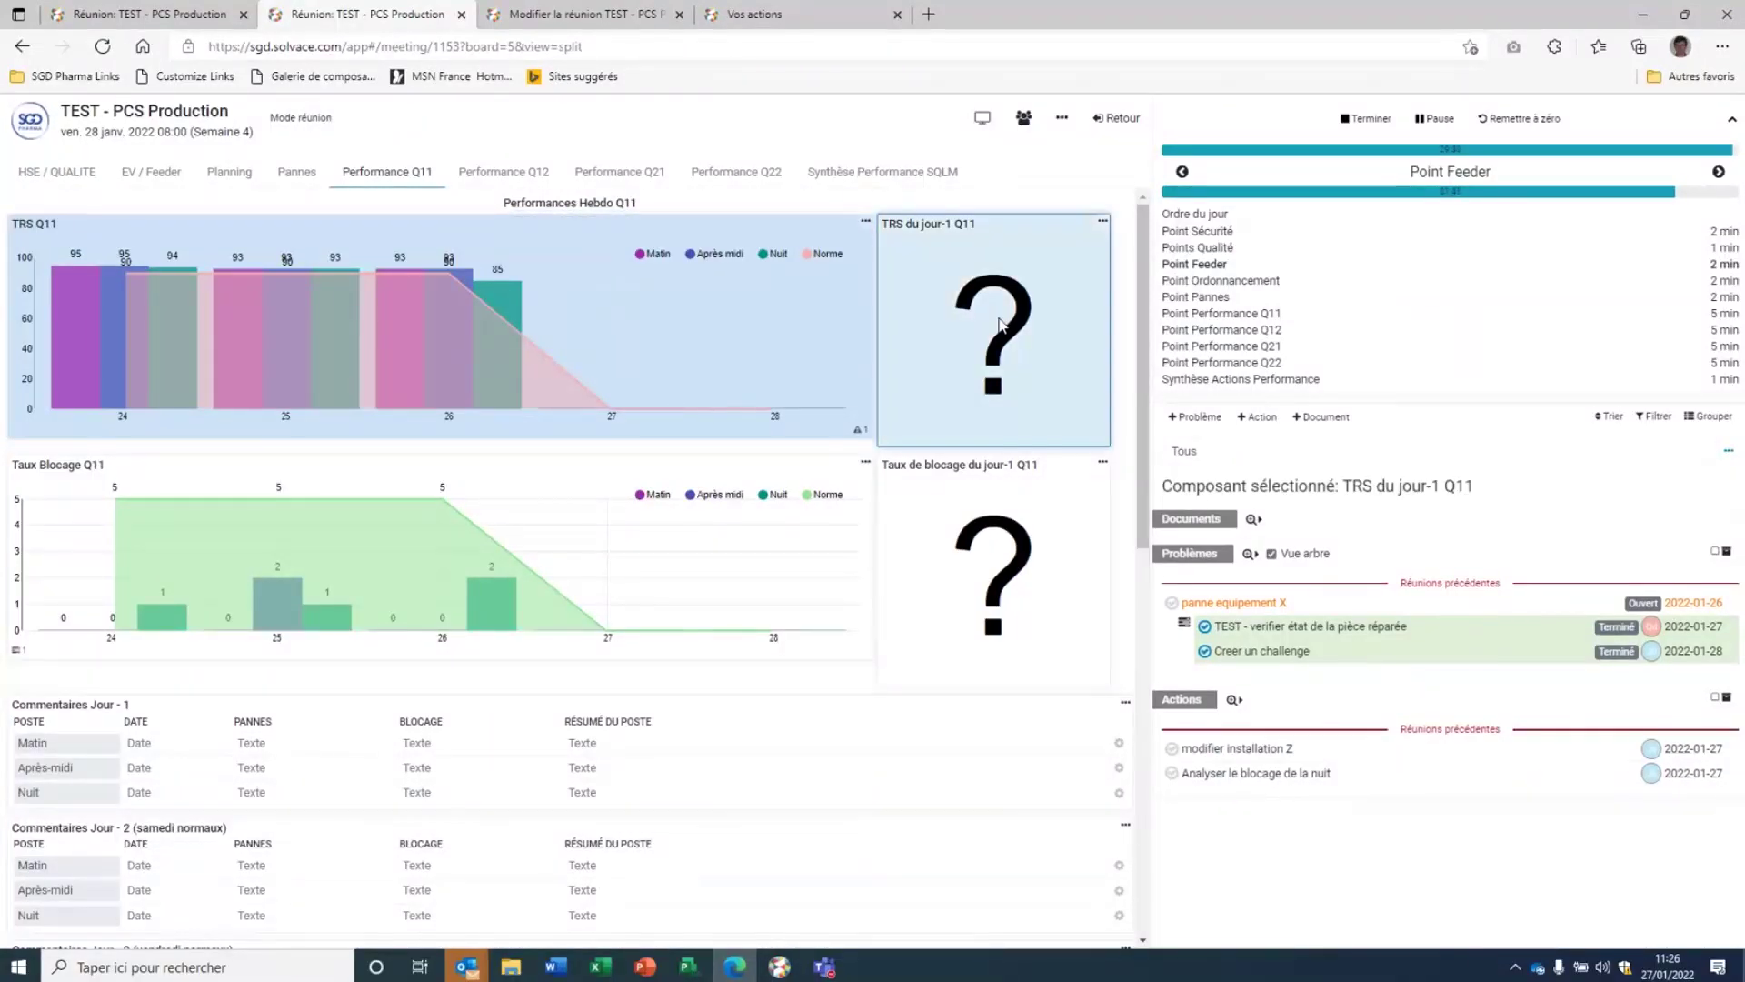
{"action": "left_click", "coordinate": [297, 121]}
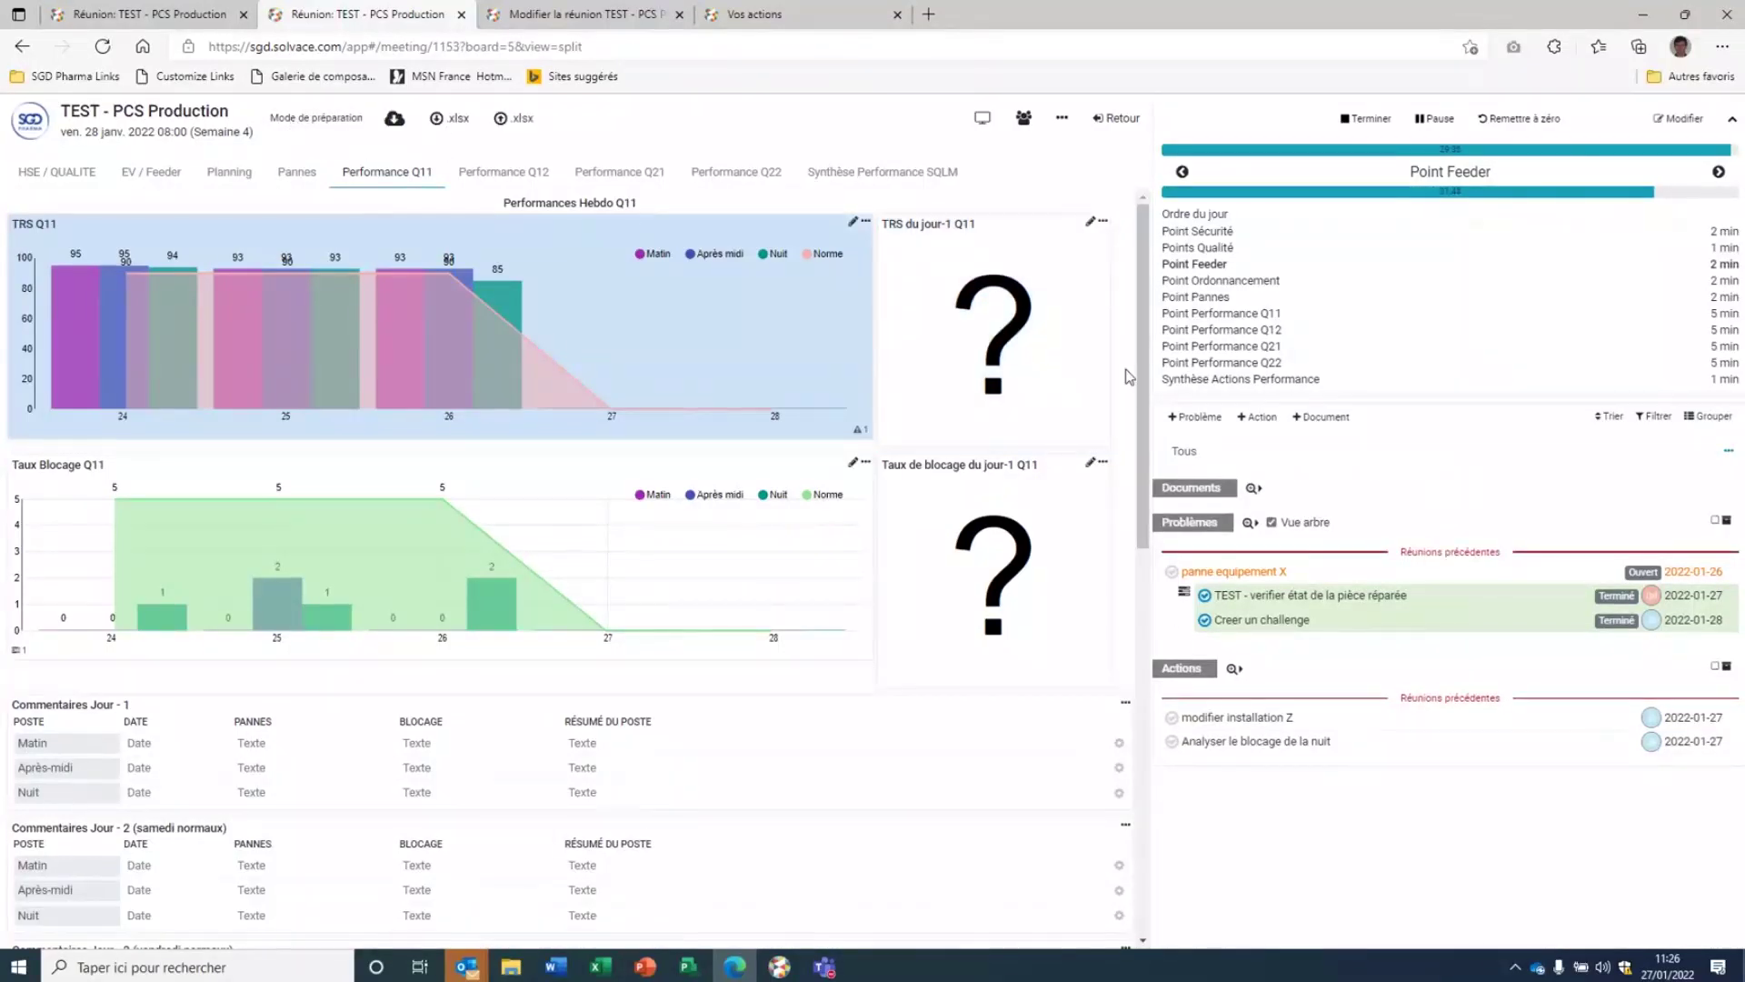
{"action": "left_click", "coordinate": [981, 325]}
{"action": "type", "text": "15"}
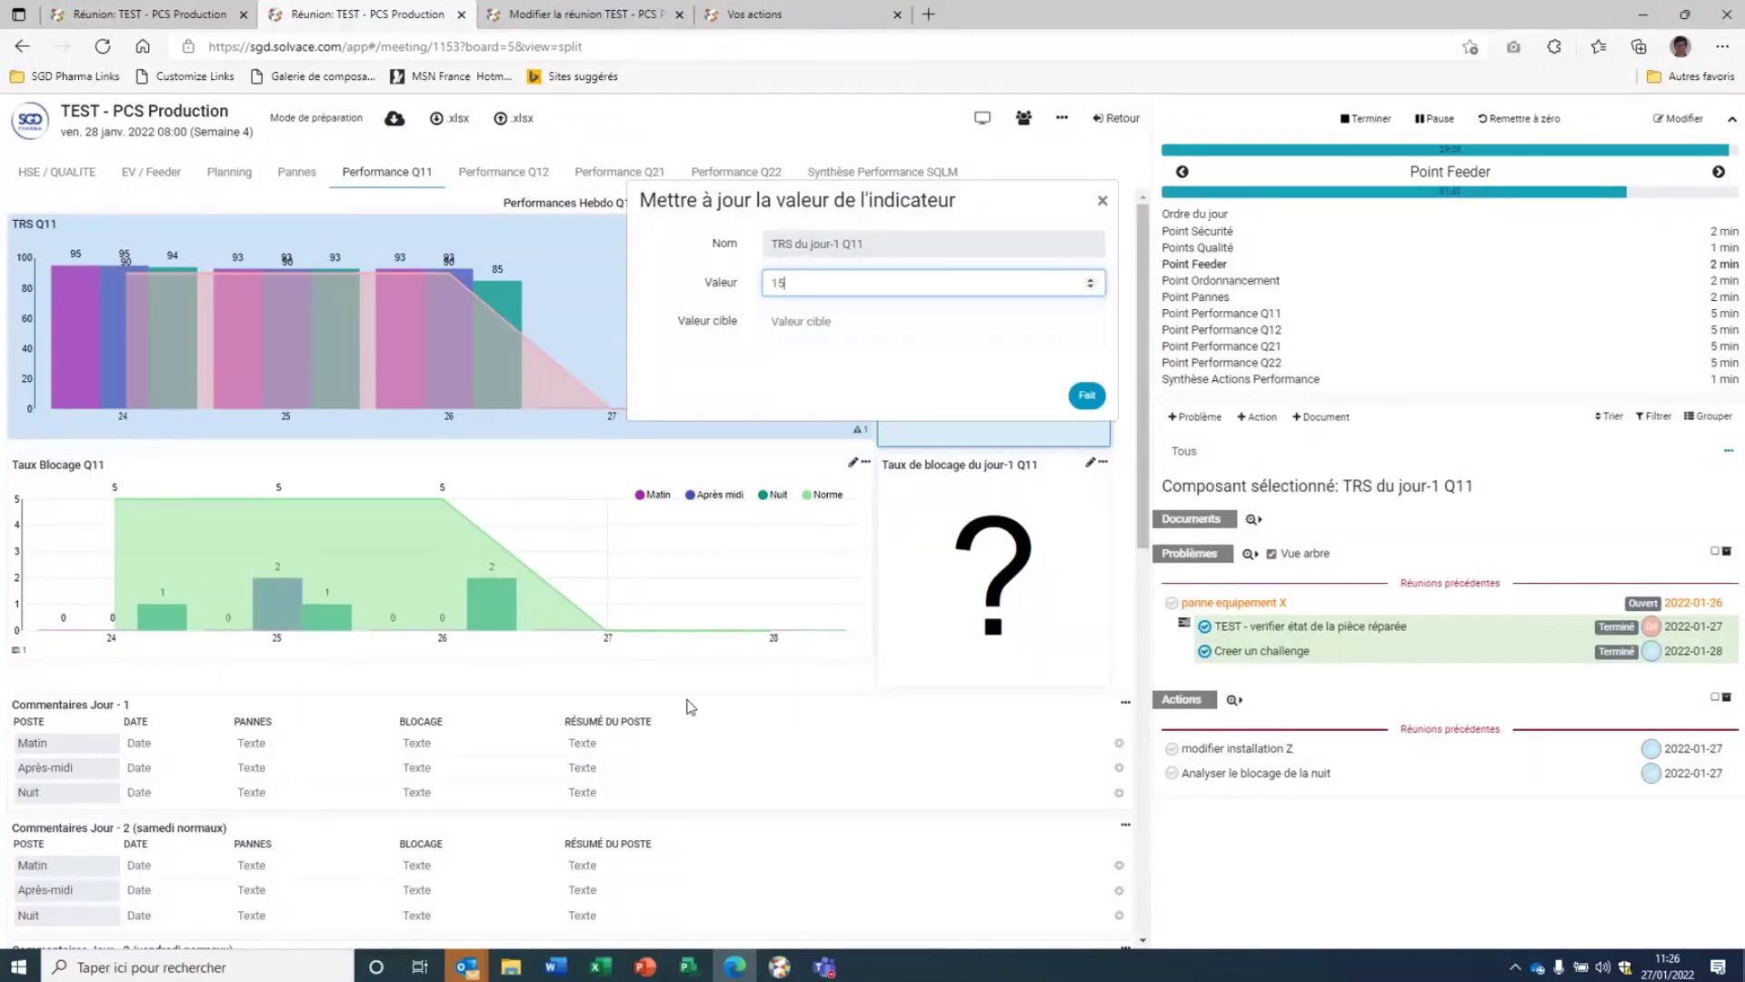
{"action": "left_click", "coordinate": [1087, 397]}
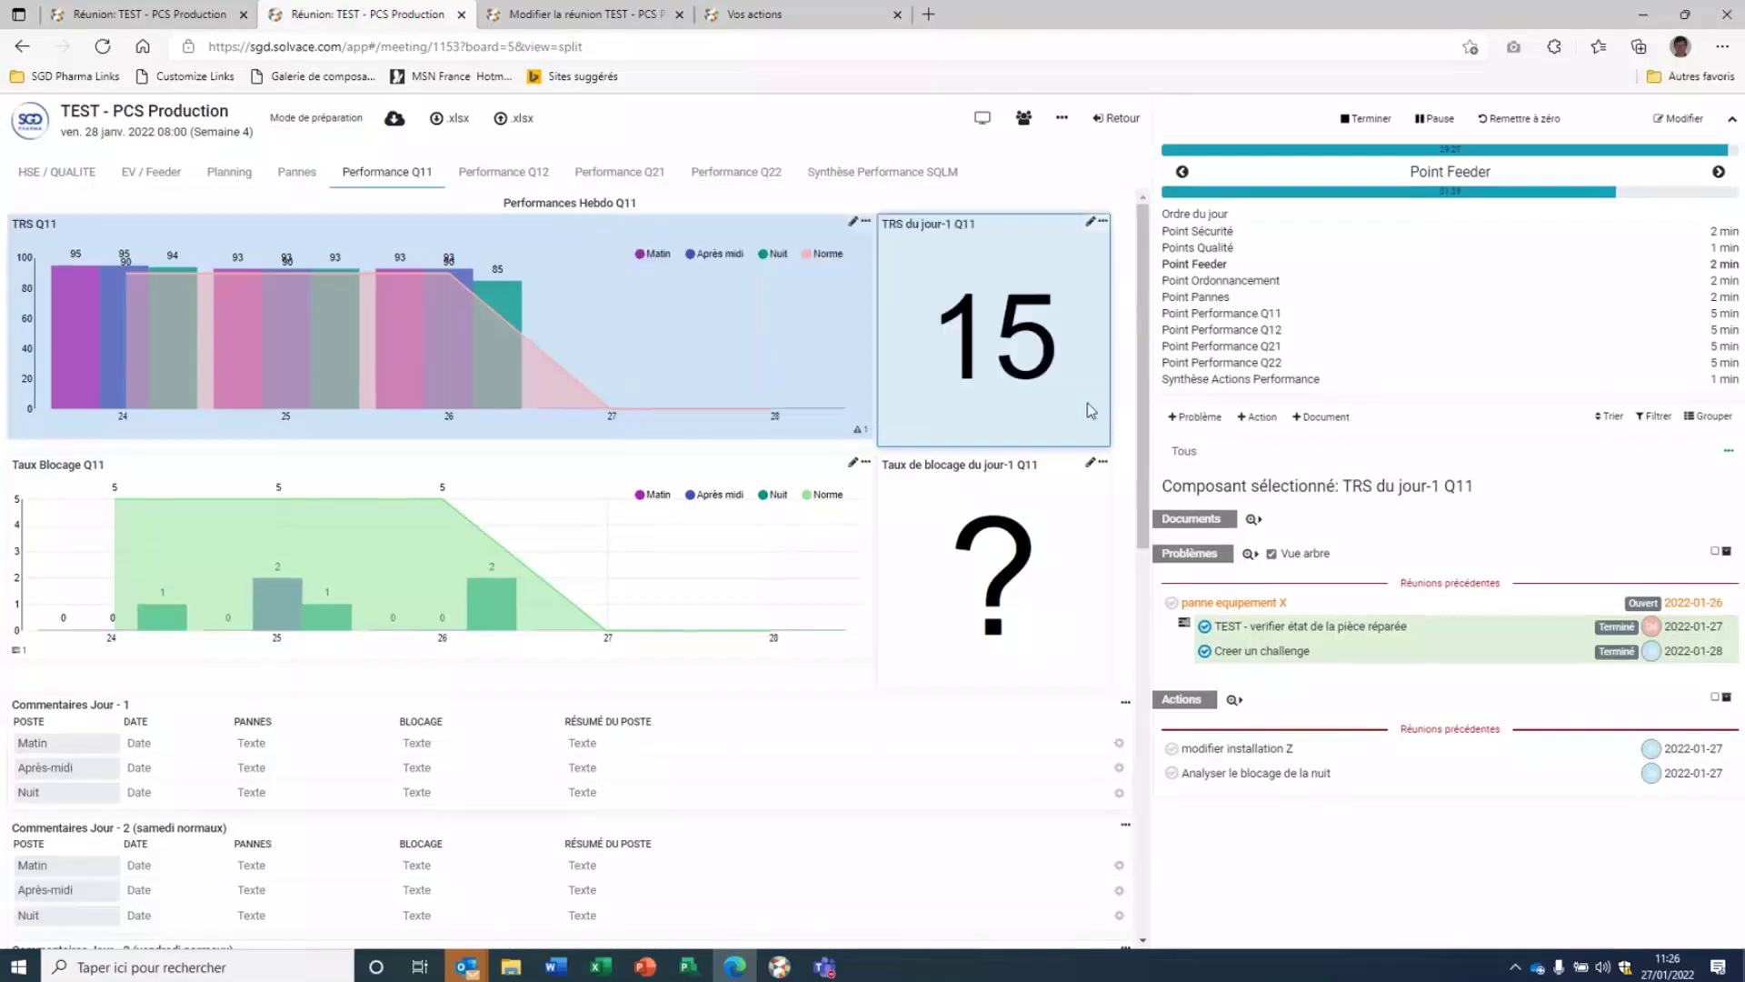
Step: Enter a Matin value of 90 for 2022-01-27 in the "TRS Q11" chart indicator
{"action": "left_click", "coordinate": [618, 361]}
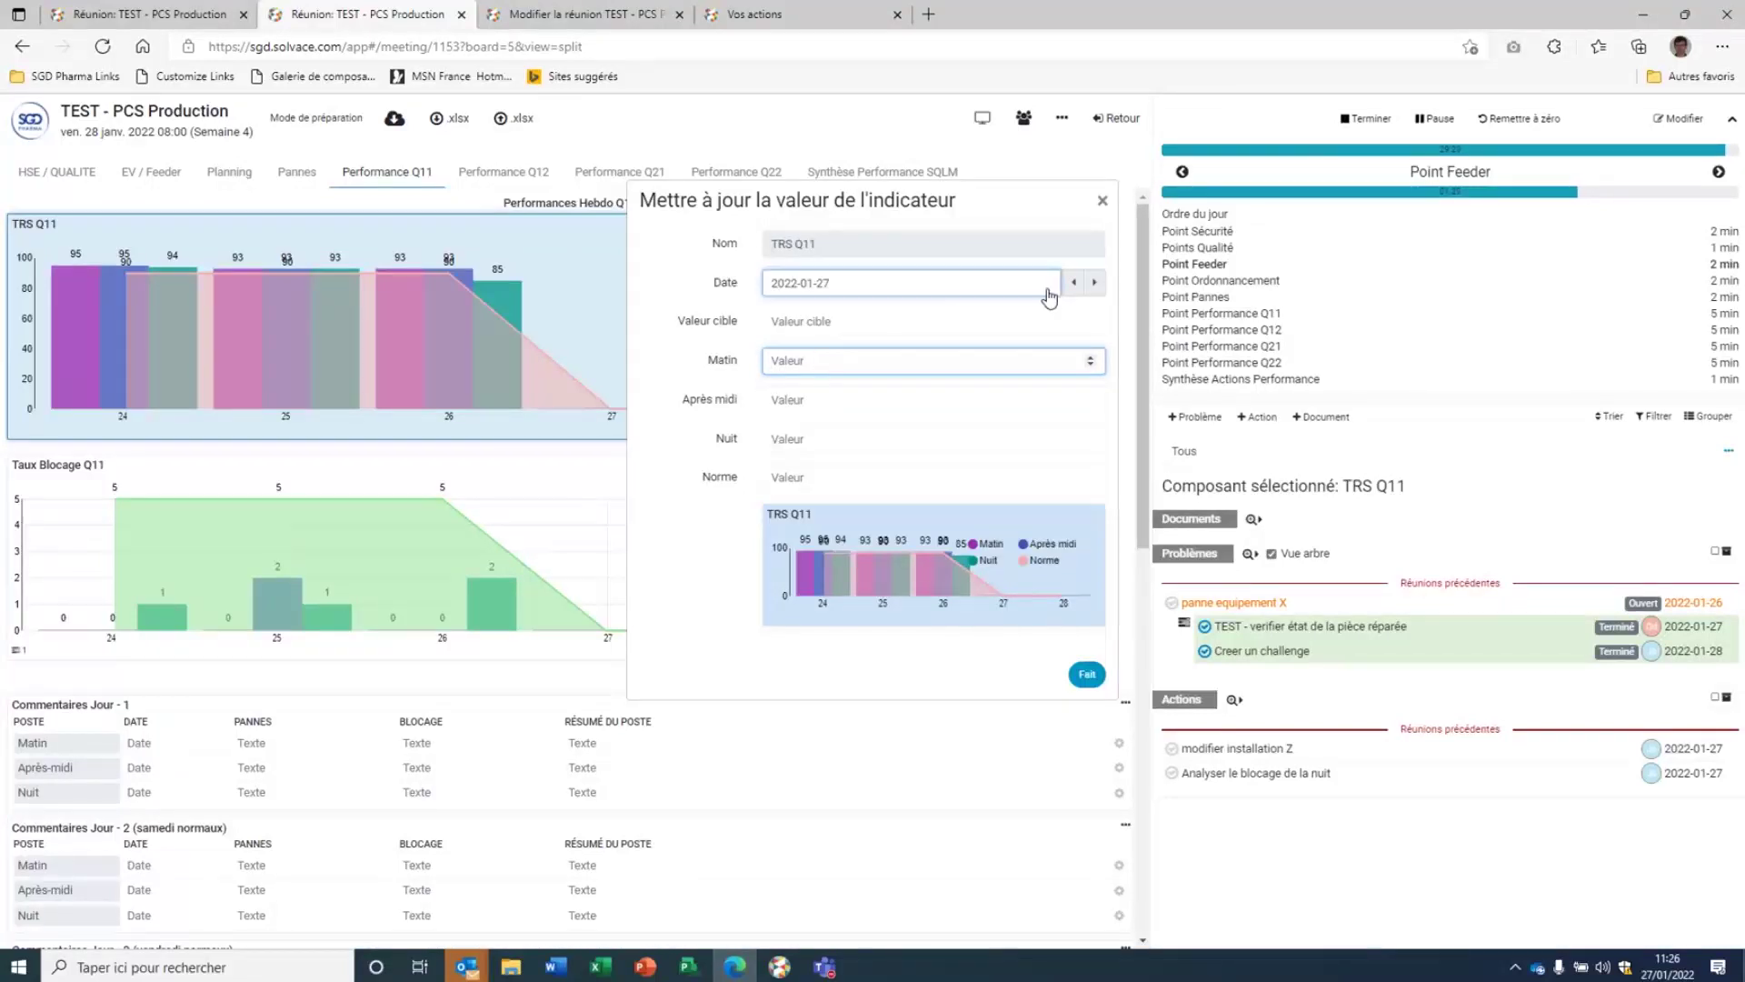
{"action": "left_click", "coordinate": [1073, 282]}
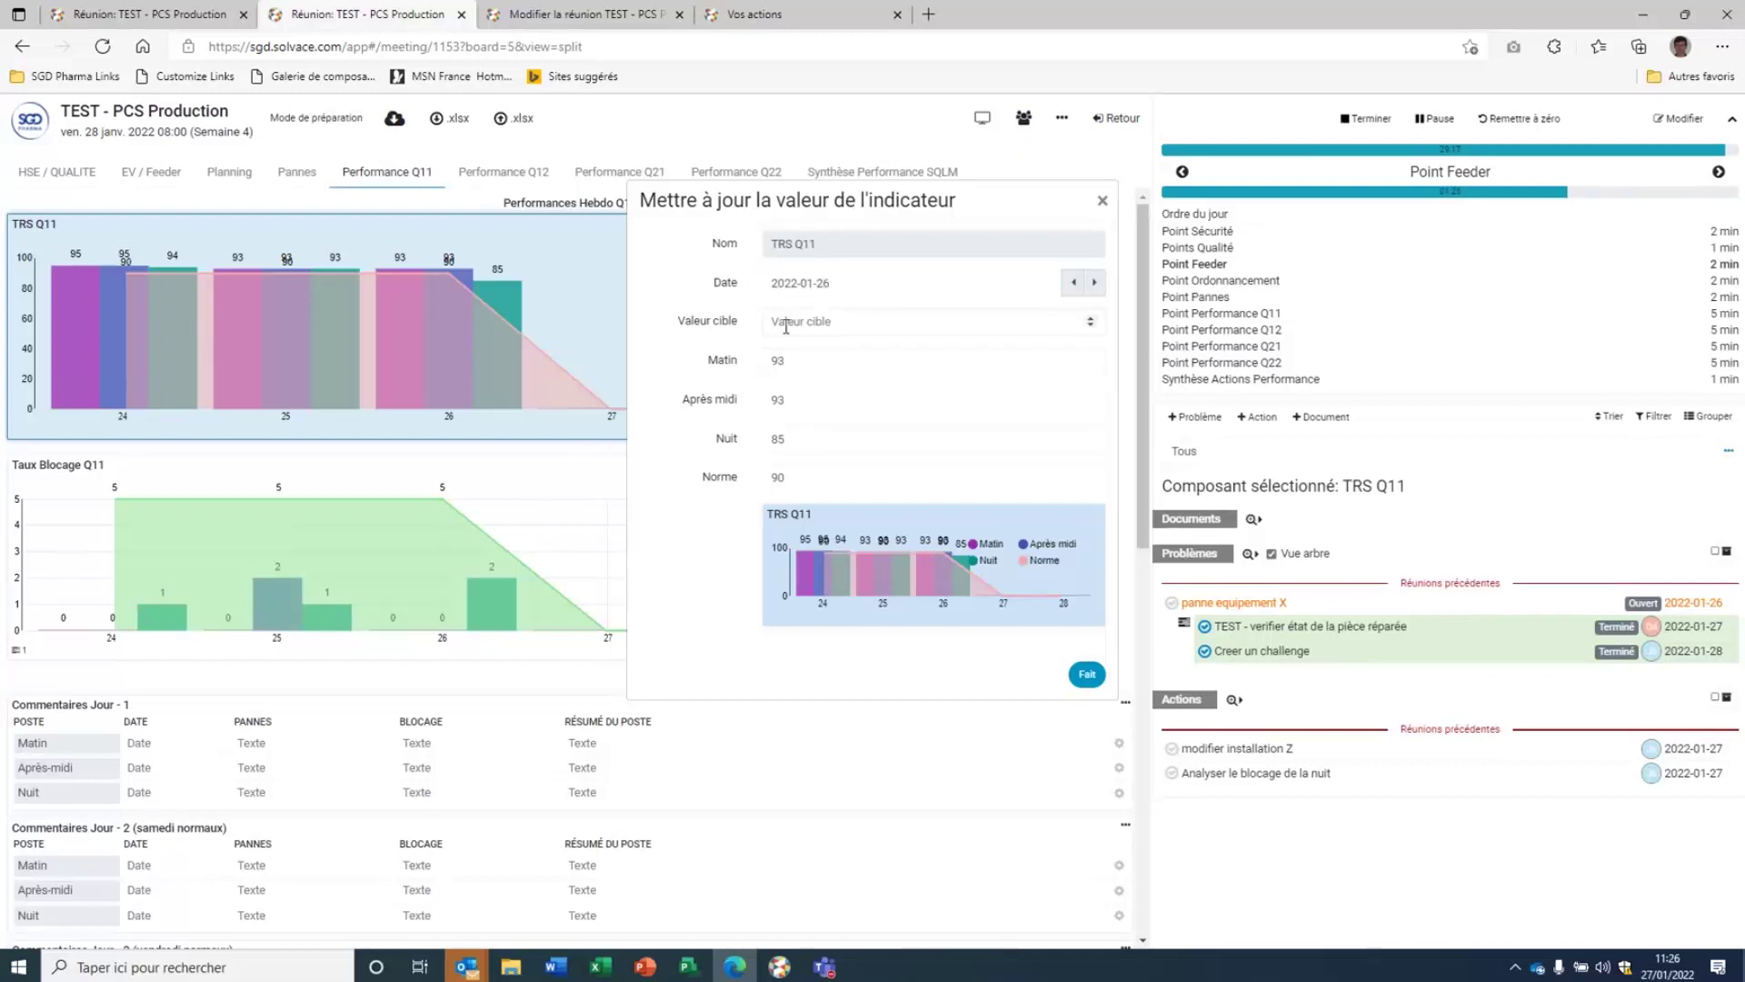
{"action": "left_click", "coordinate": [1095, 282]}
{"action": "left_click", "coordinate": [814, 361]}
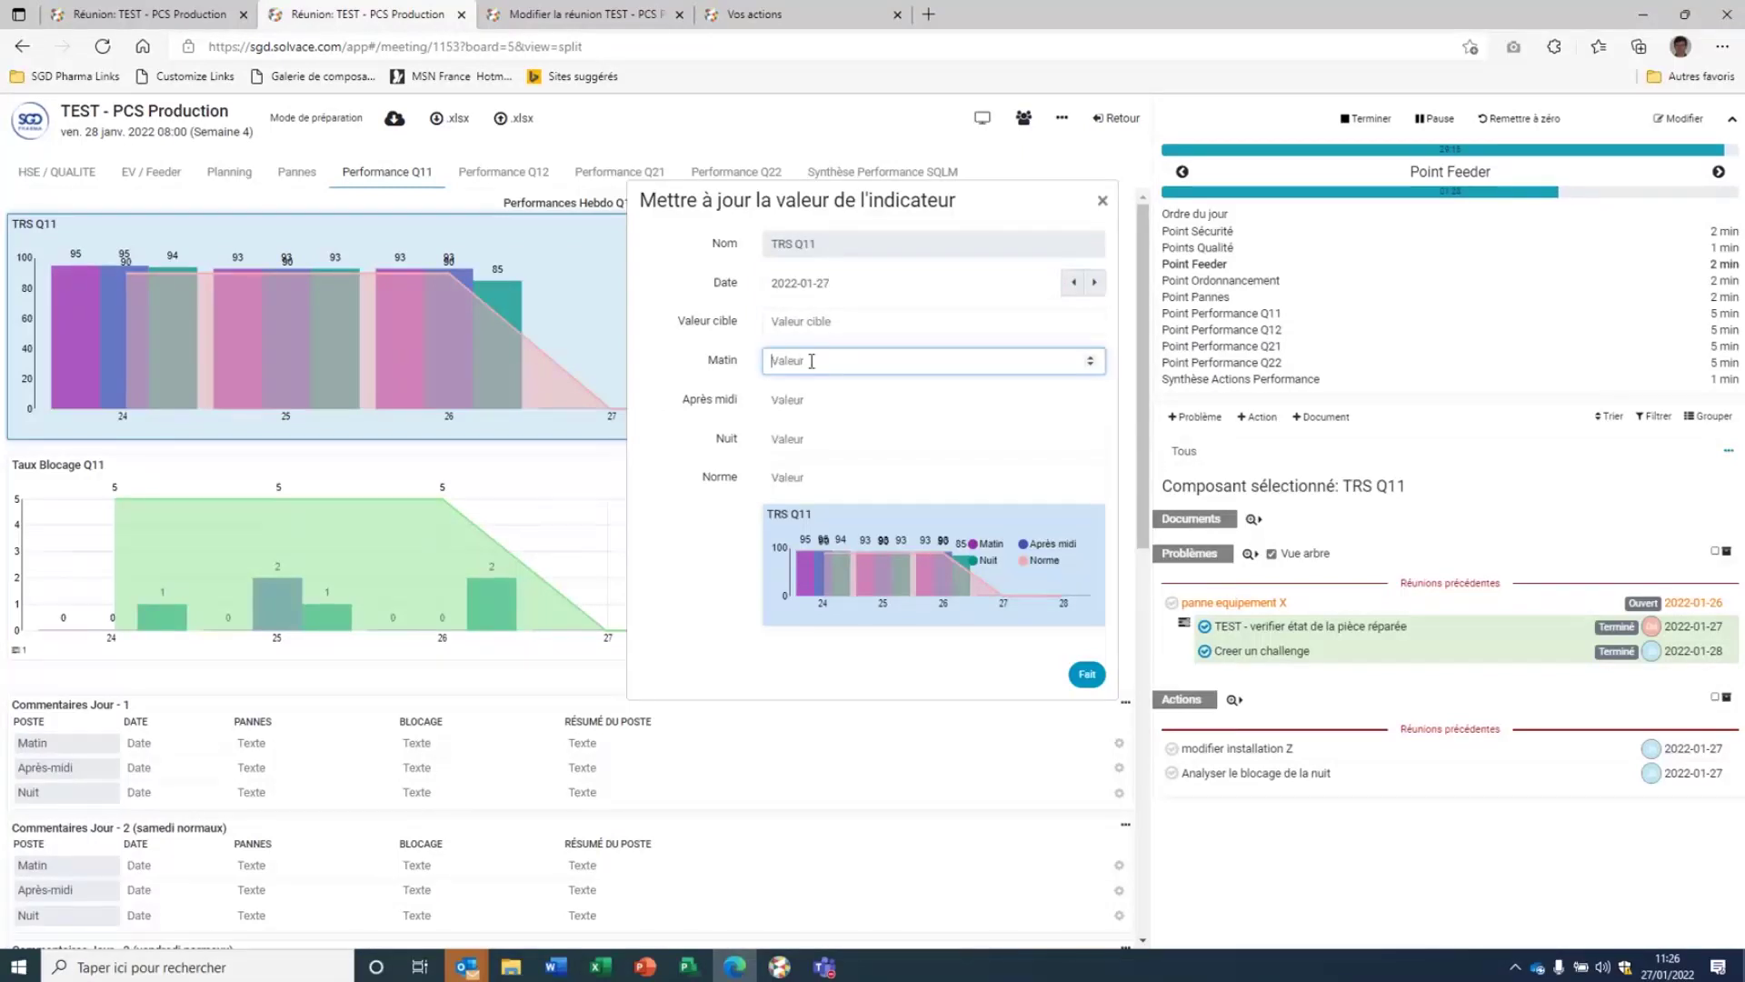
{"action": "type", "text": "90"}
{"action": "left_click", "coordinate": [1087, 674]}
{"action": "mouse_move", "coordinate": [561, 294]}
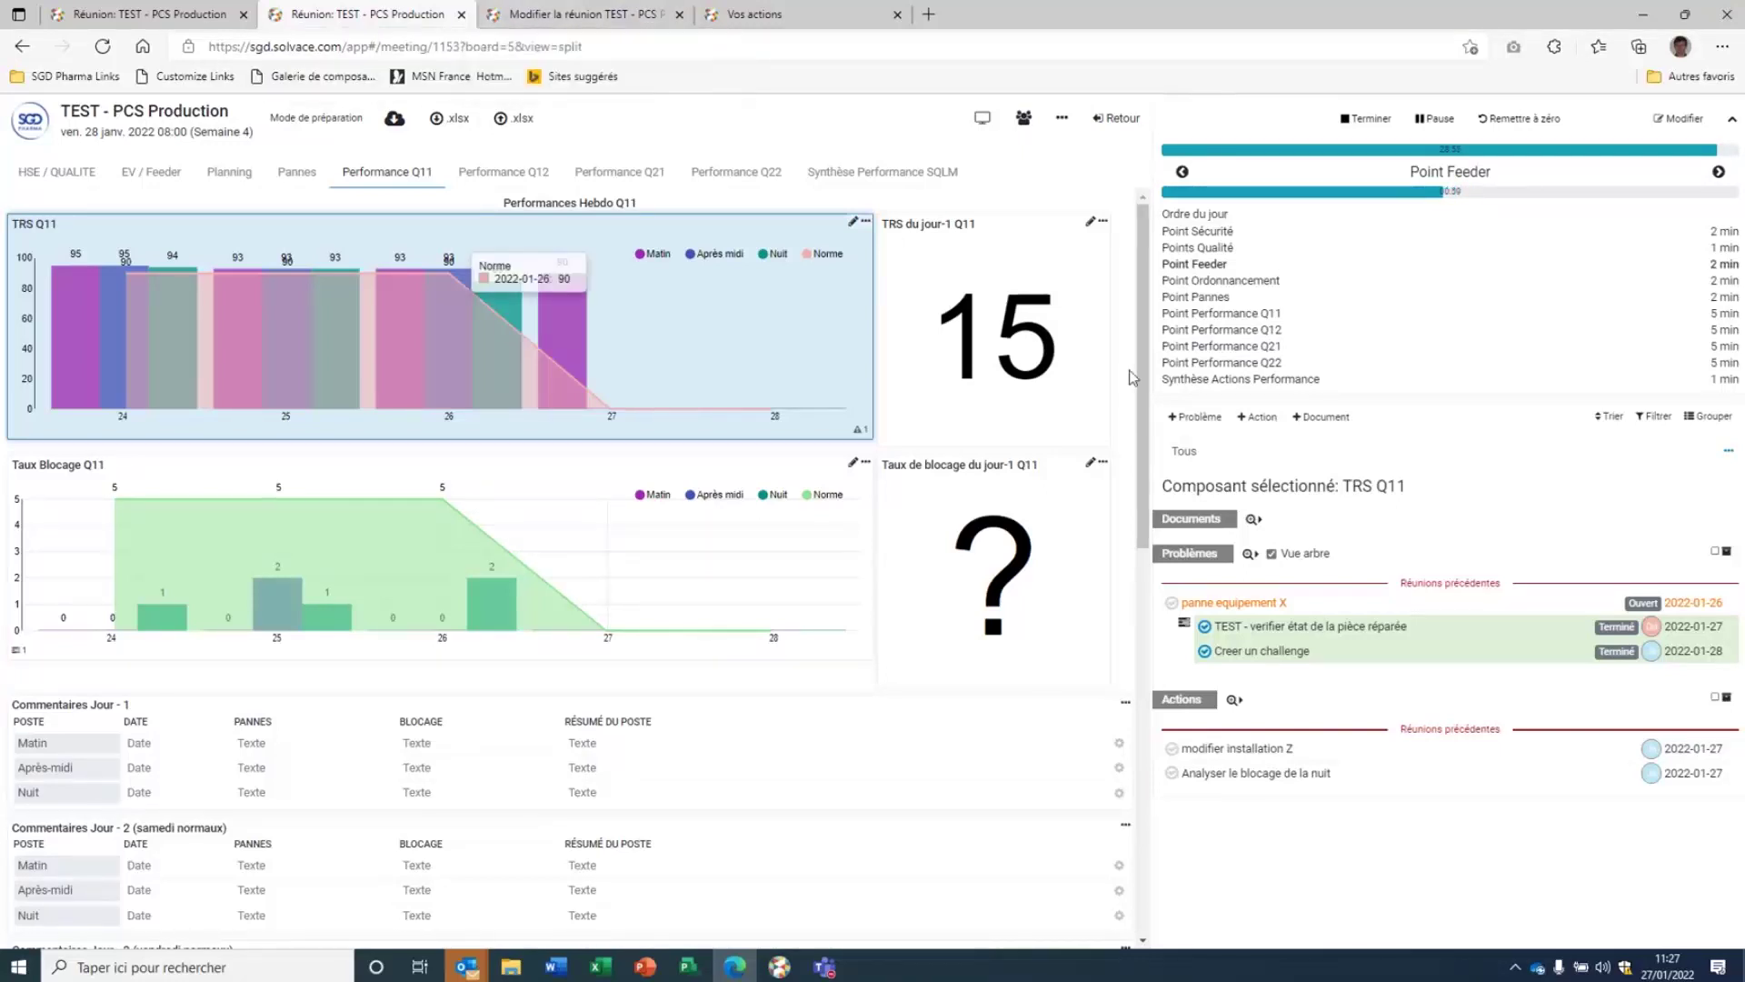
Step: Review the general settings and colour indicators of "Calendrier HSE" in the meeting's dashboard configuration, leaving them unsaved
{"action": "left_click", "coordinate": [570, 18]}
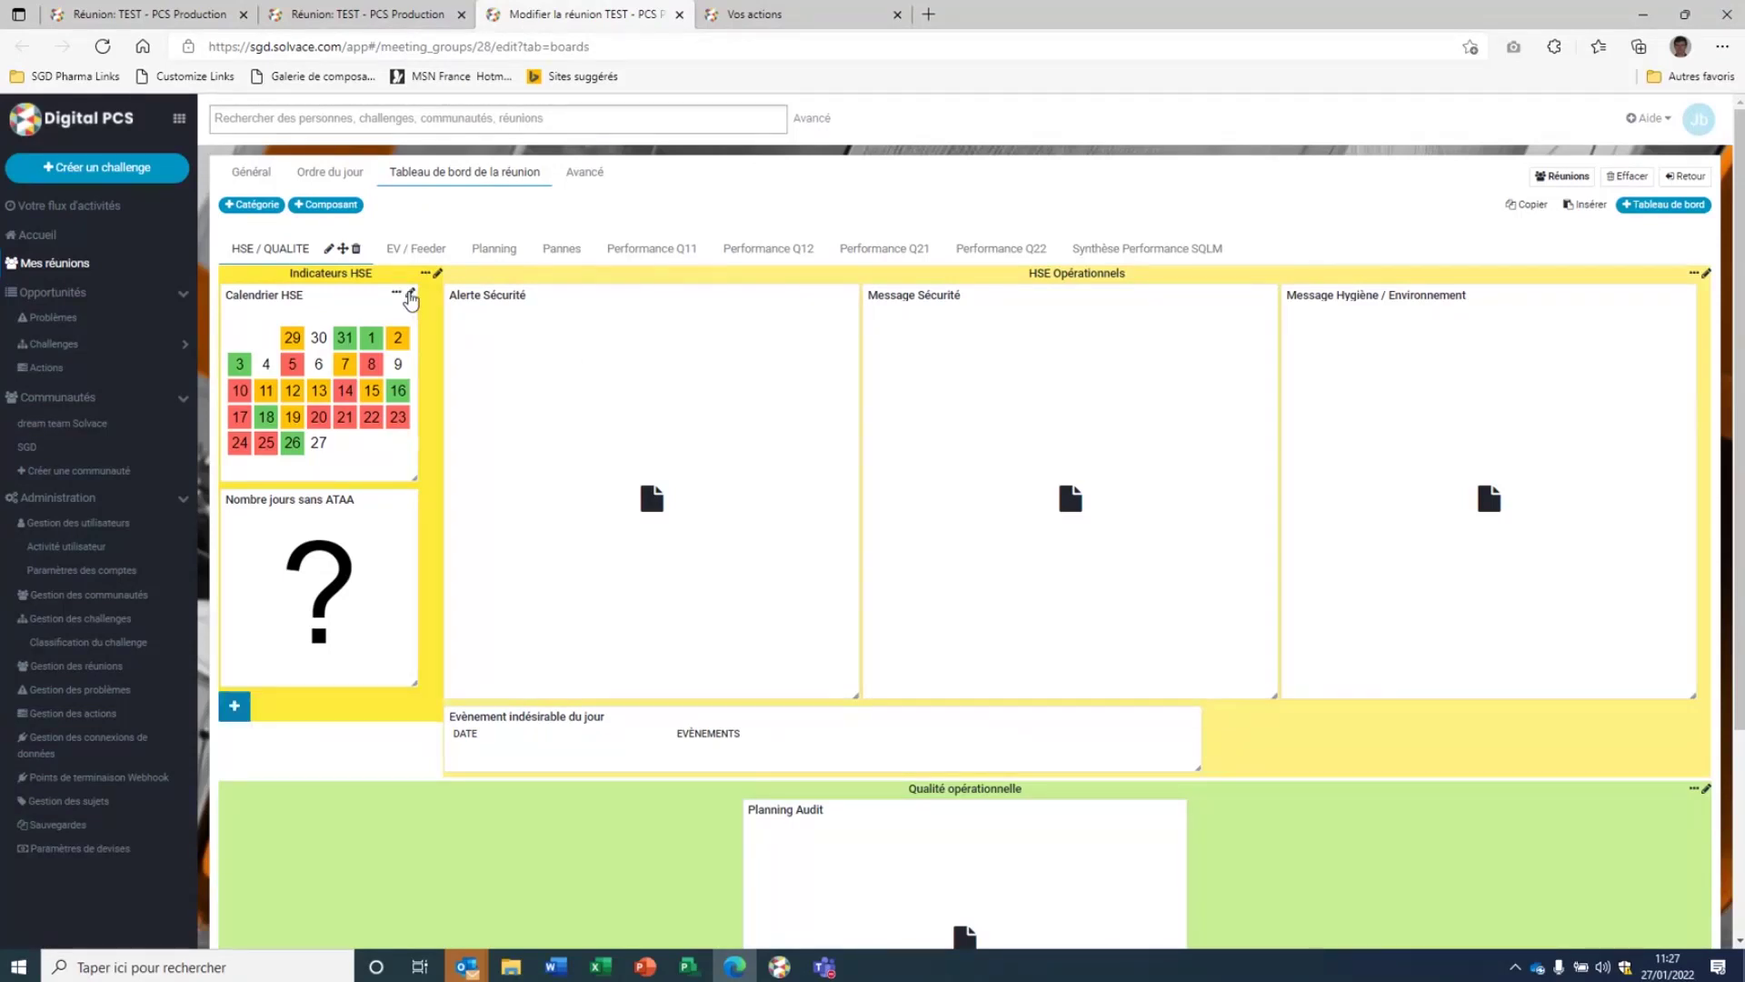
{"action": "left_click", "coordinate": [411, 296]}
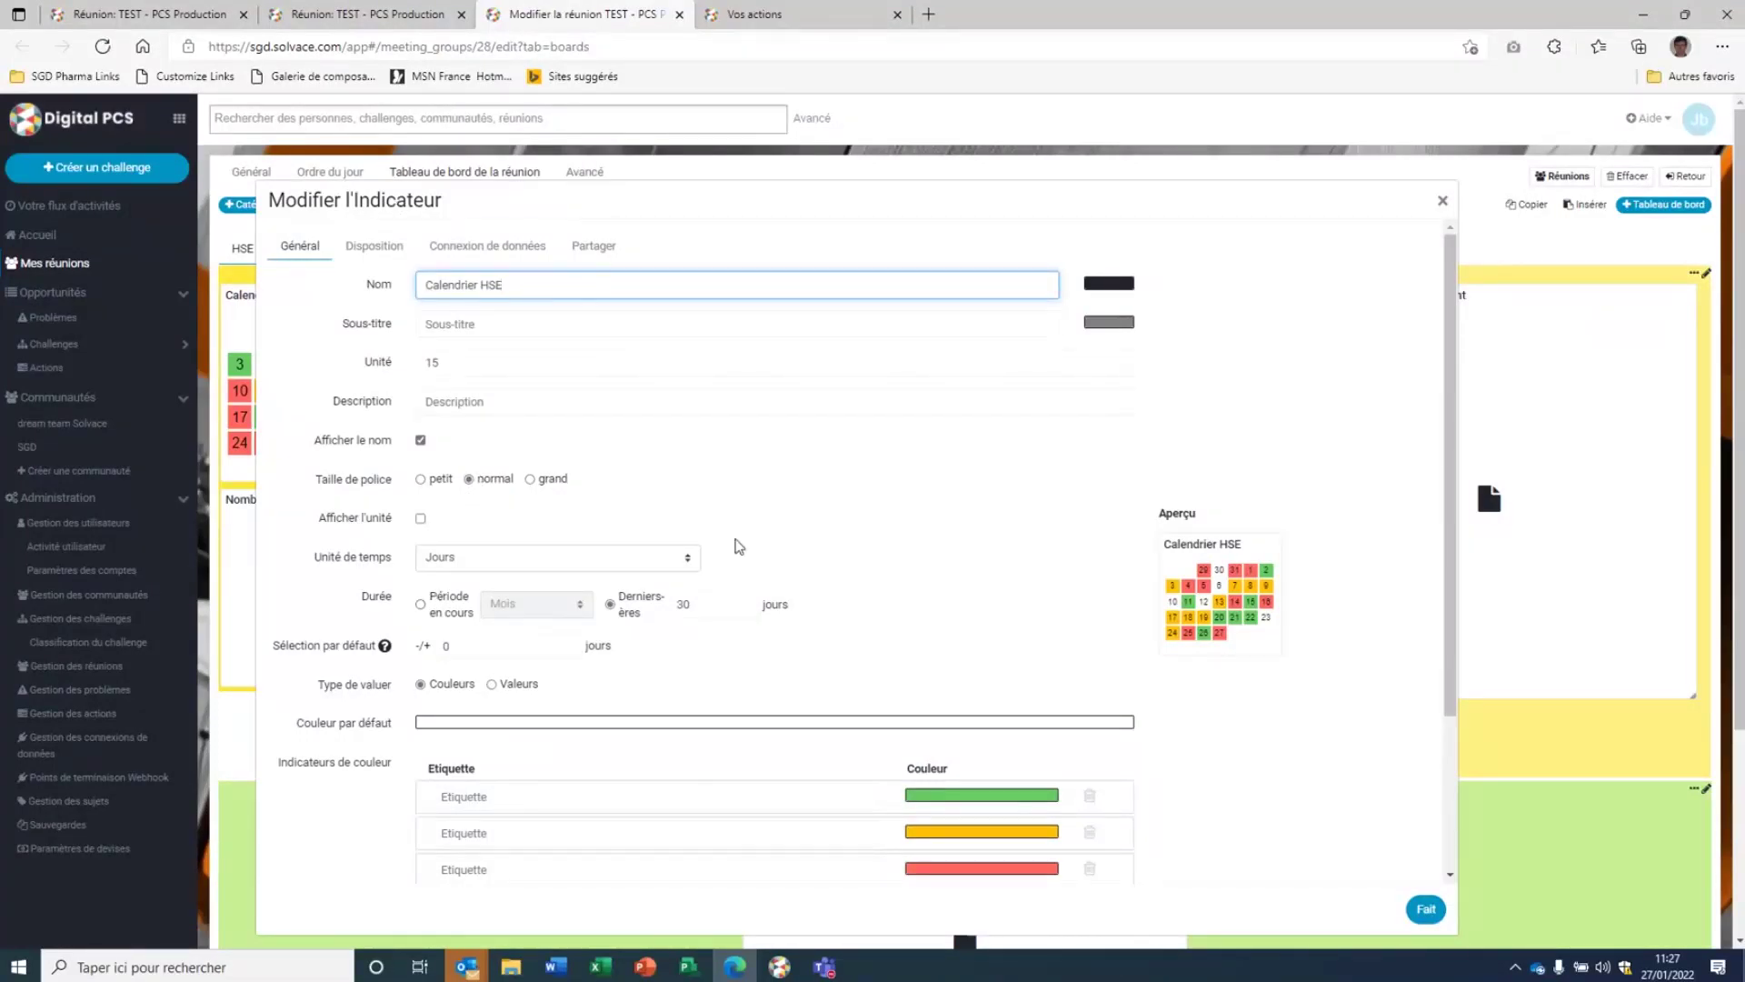
{"action": "scroll", "coordinate": [736, 542], "scroll_direction": "down", "scroll_amount": 2}
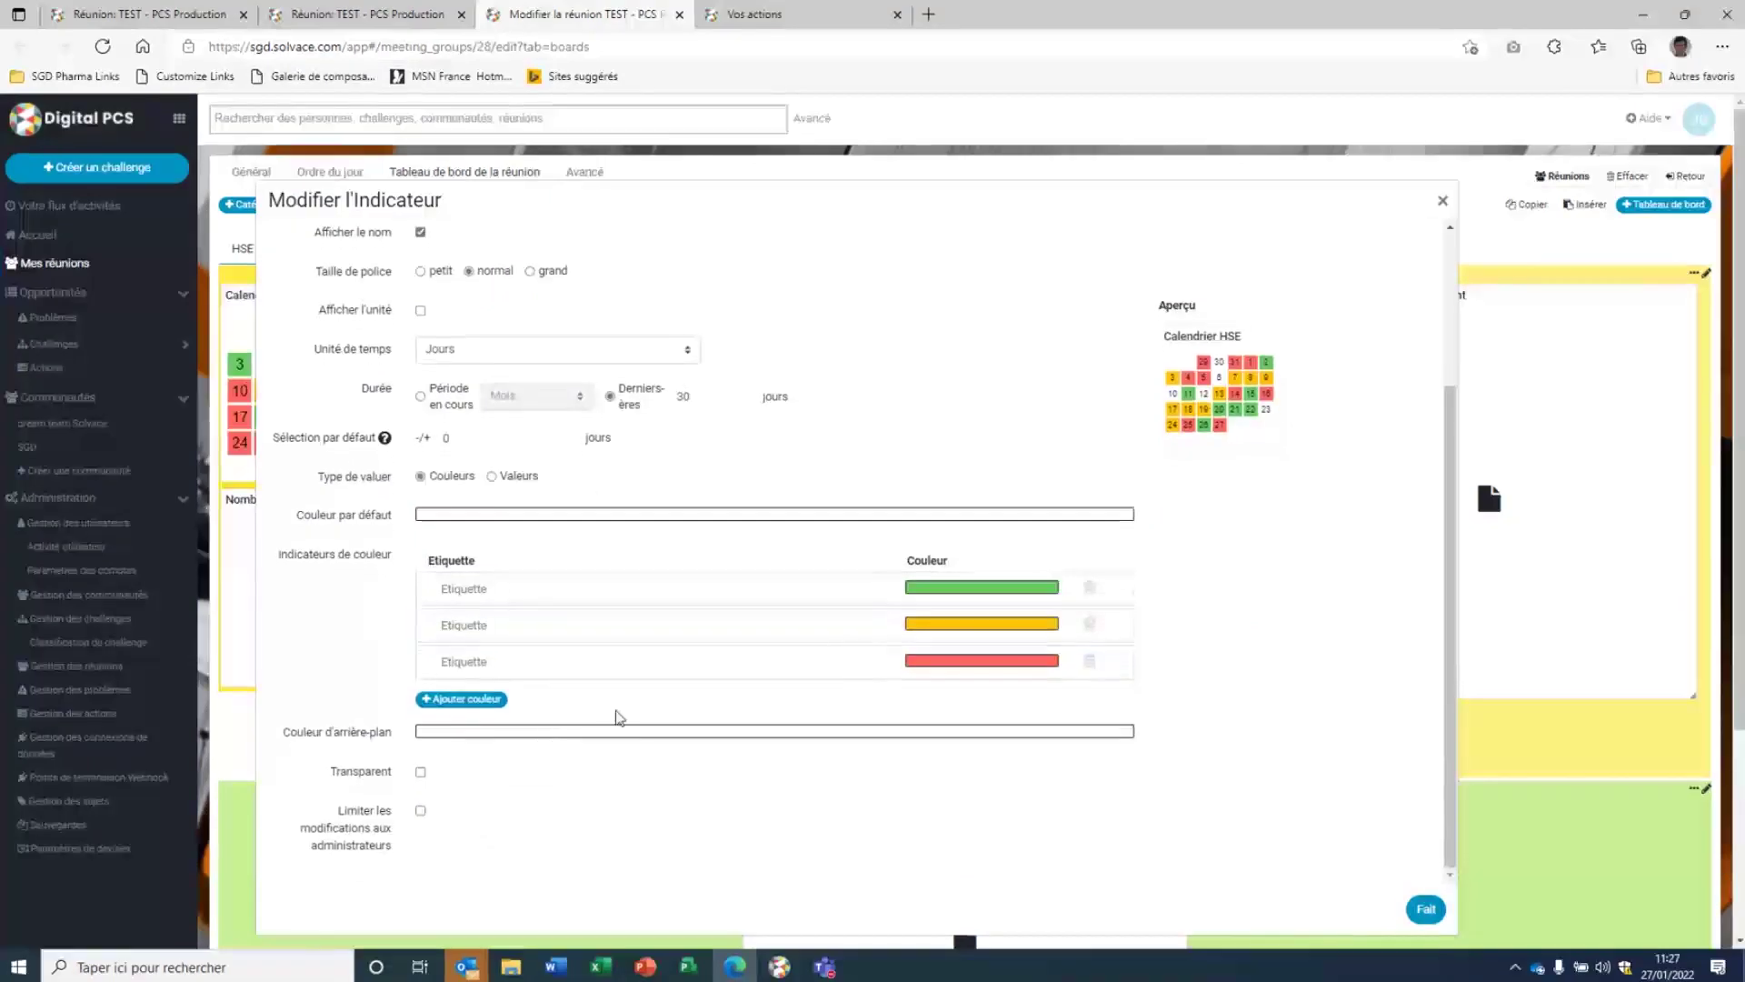
{"action": "scroll", "coordinate": [506, 700], "scroll_direction": "up", "scroll_amount": 2}
{"action": "left_click", "coordinate": [1444, 202]}
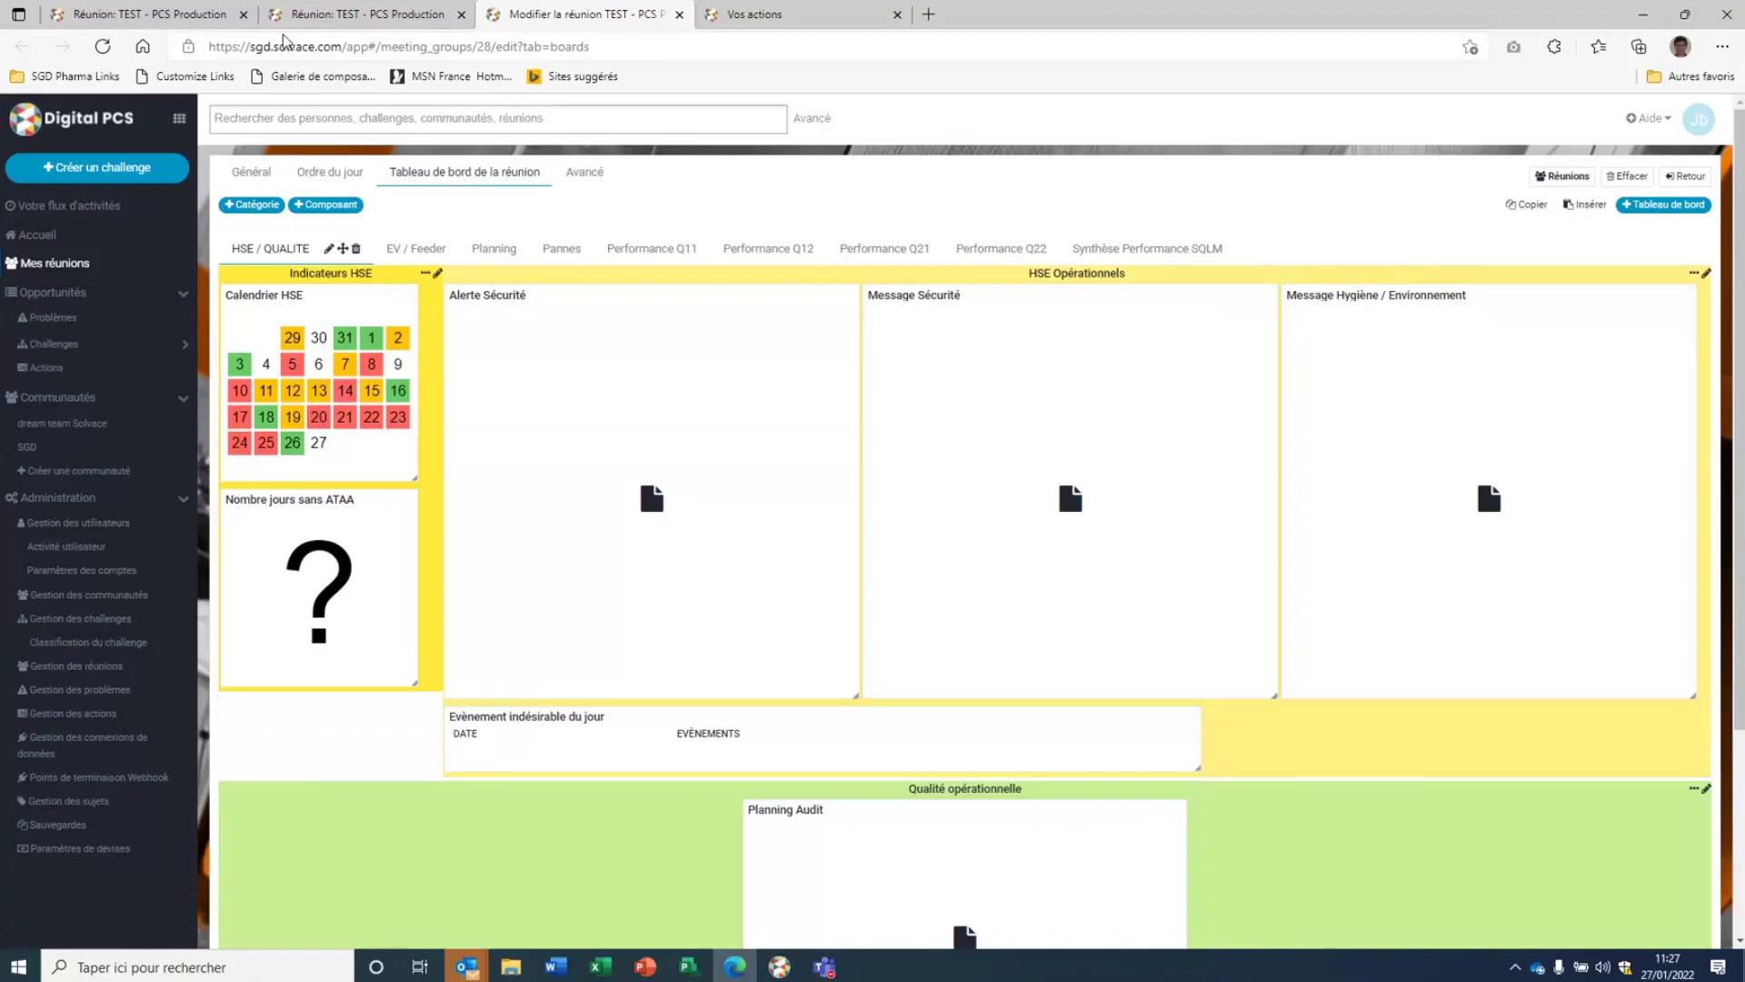
Step: Return to the 28 January meeting and view its HSE / QUALITE board
{"action": "left_click", "coordinate": [322, 17]}
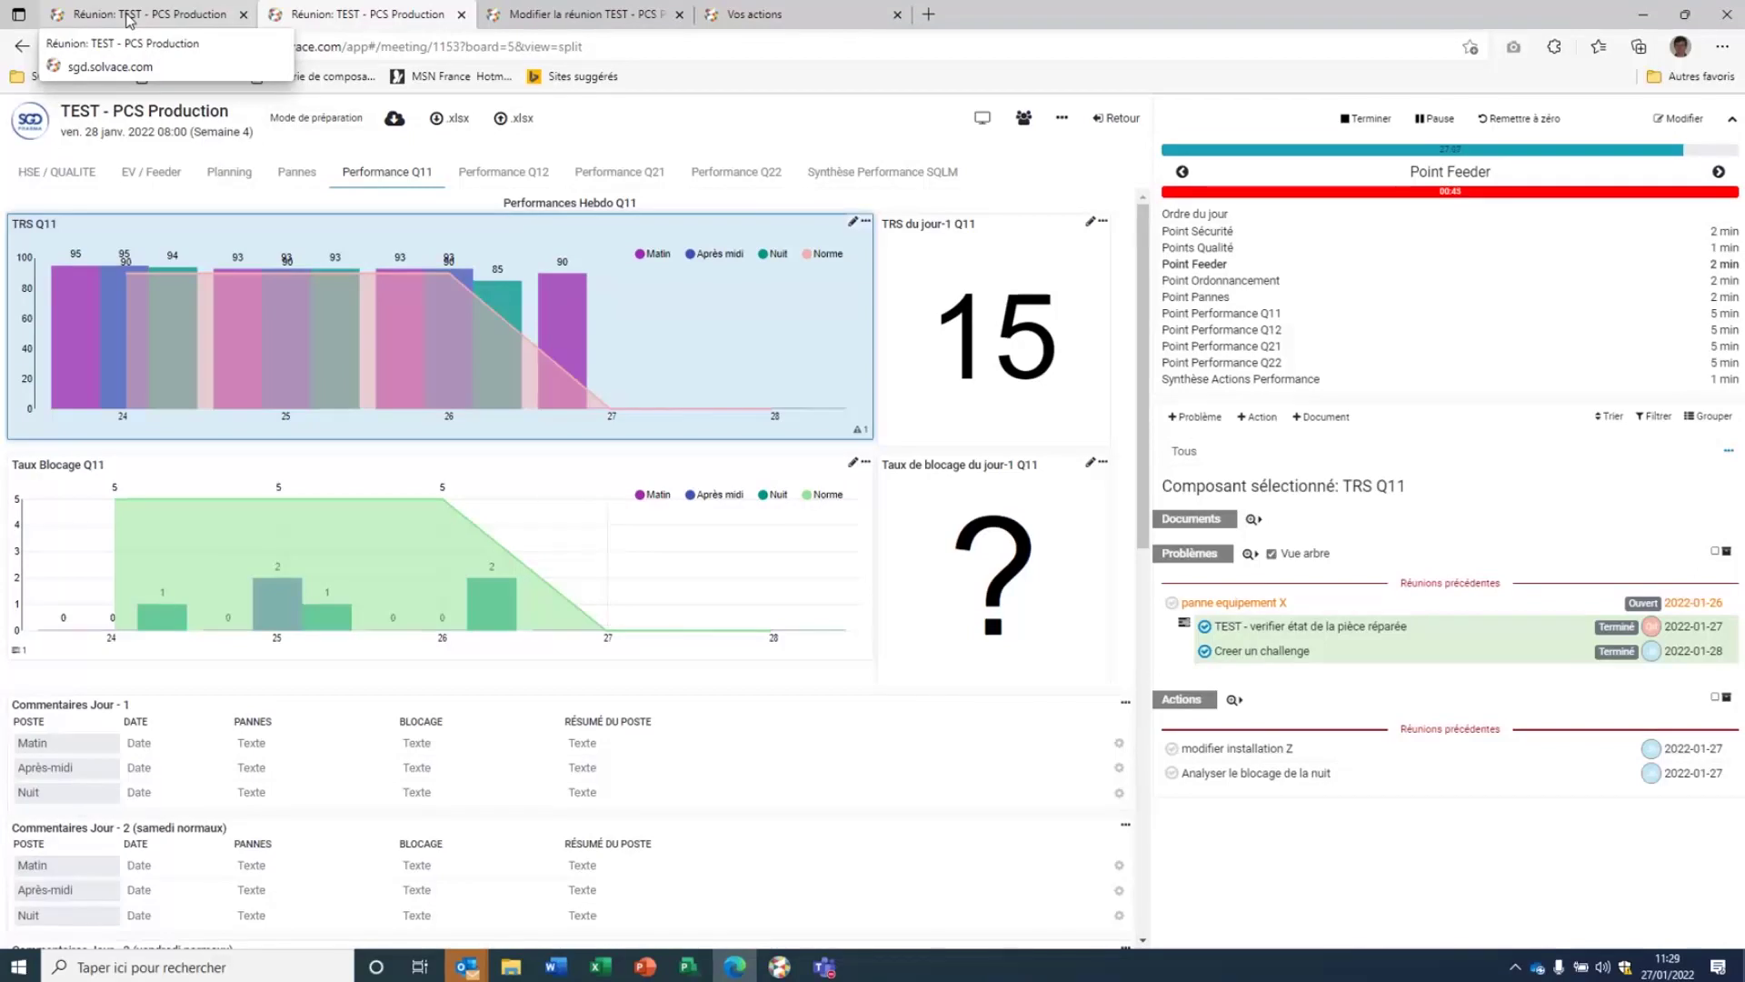
{"action": "left_click", "coordinate": [65, 185]}
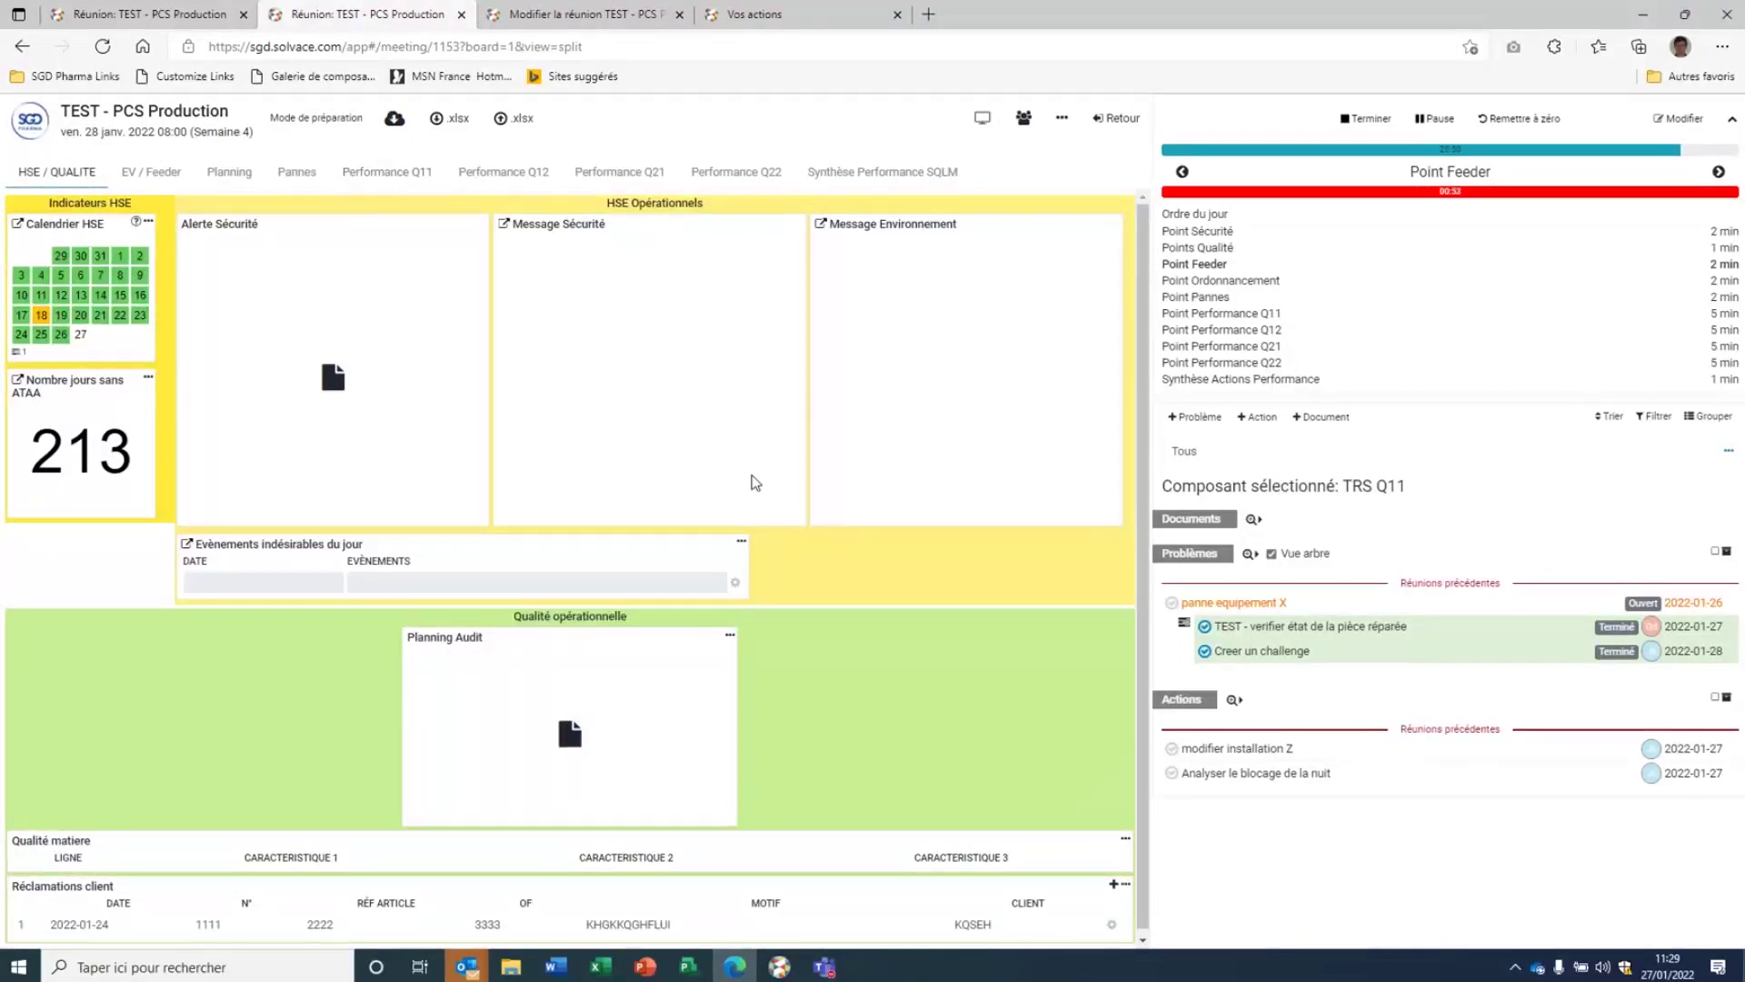
{"action": "scroll", "coordinate": [752, 487], "scroll_direction": "down", "scroll_amount": 1}
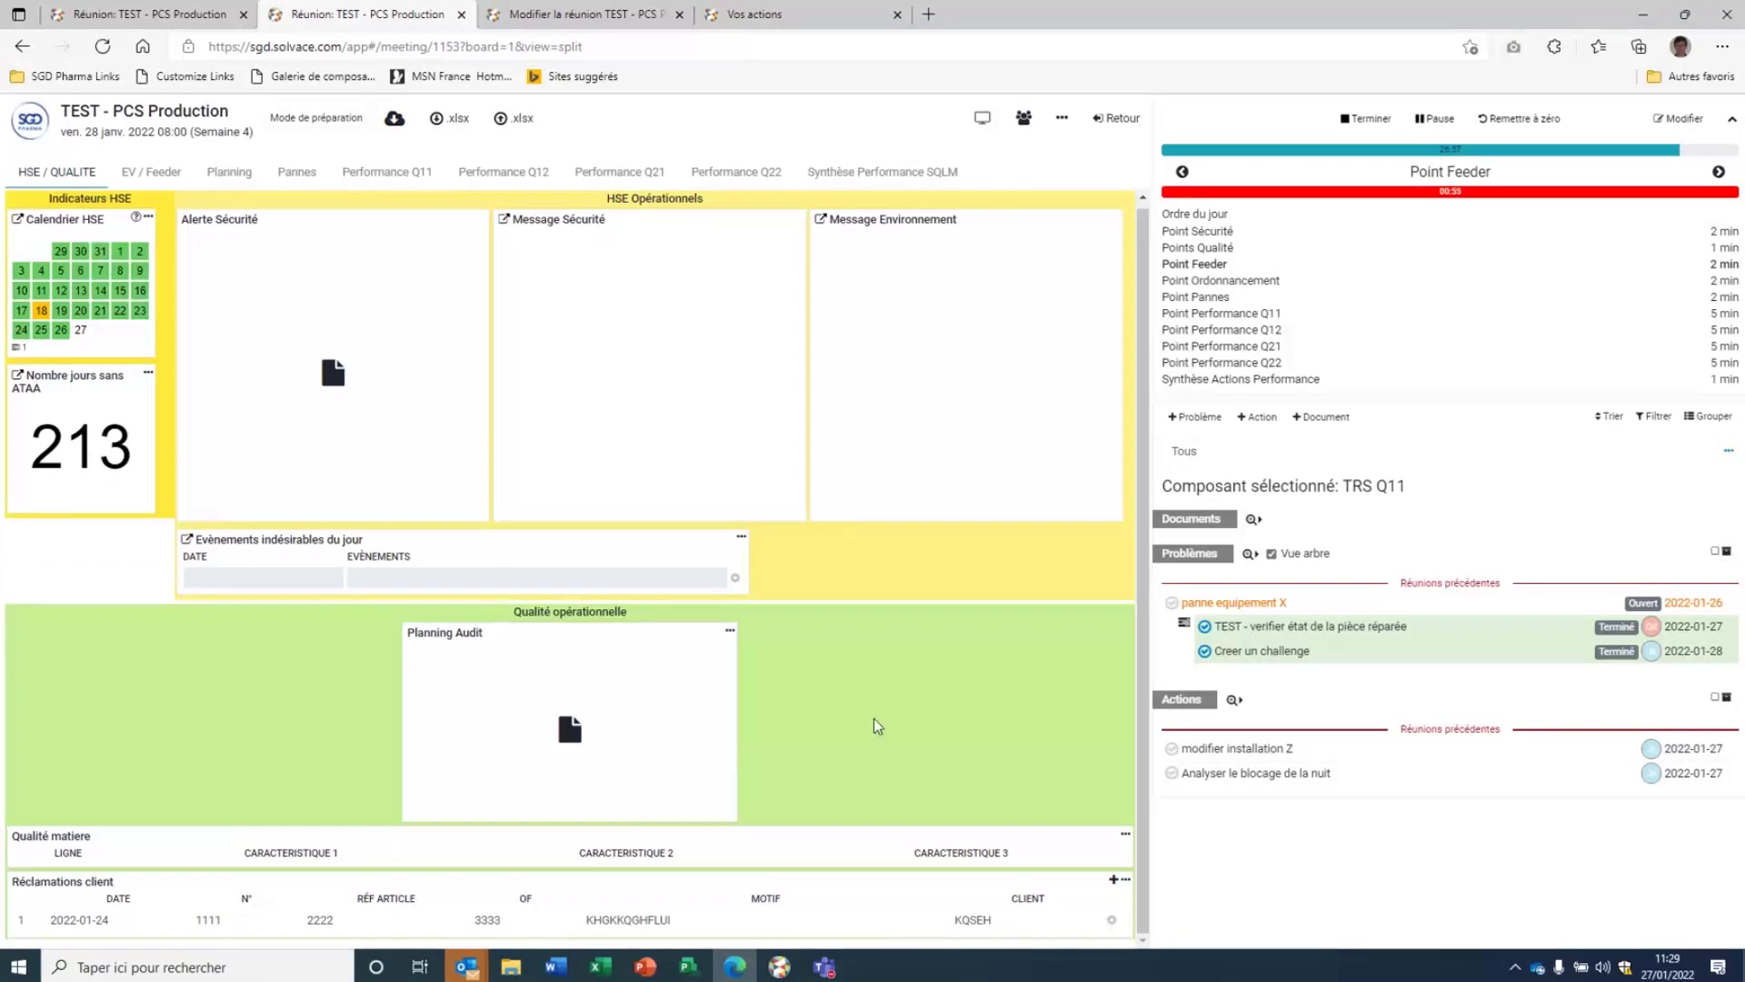